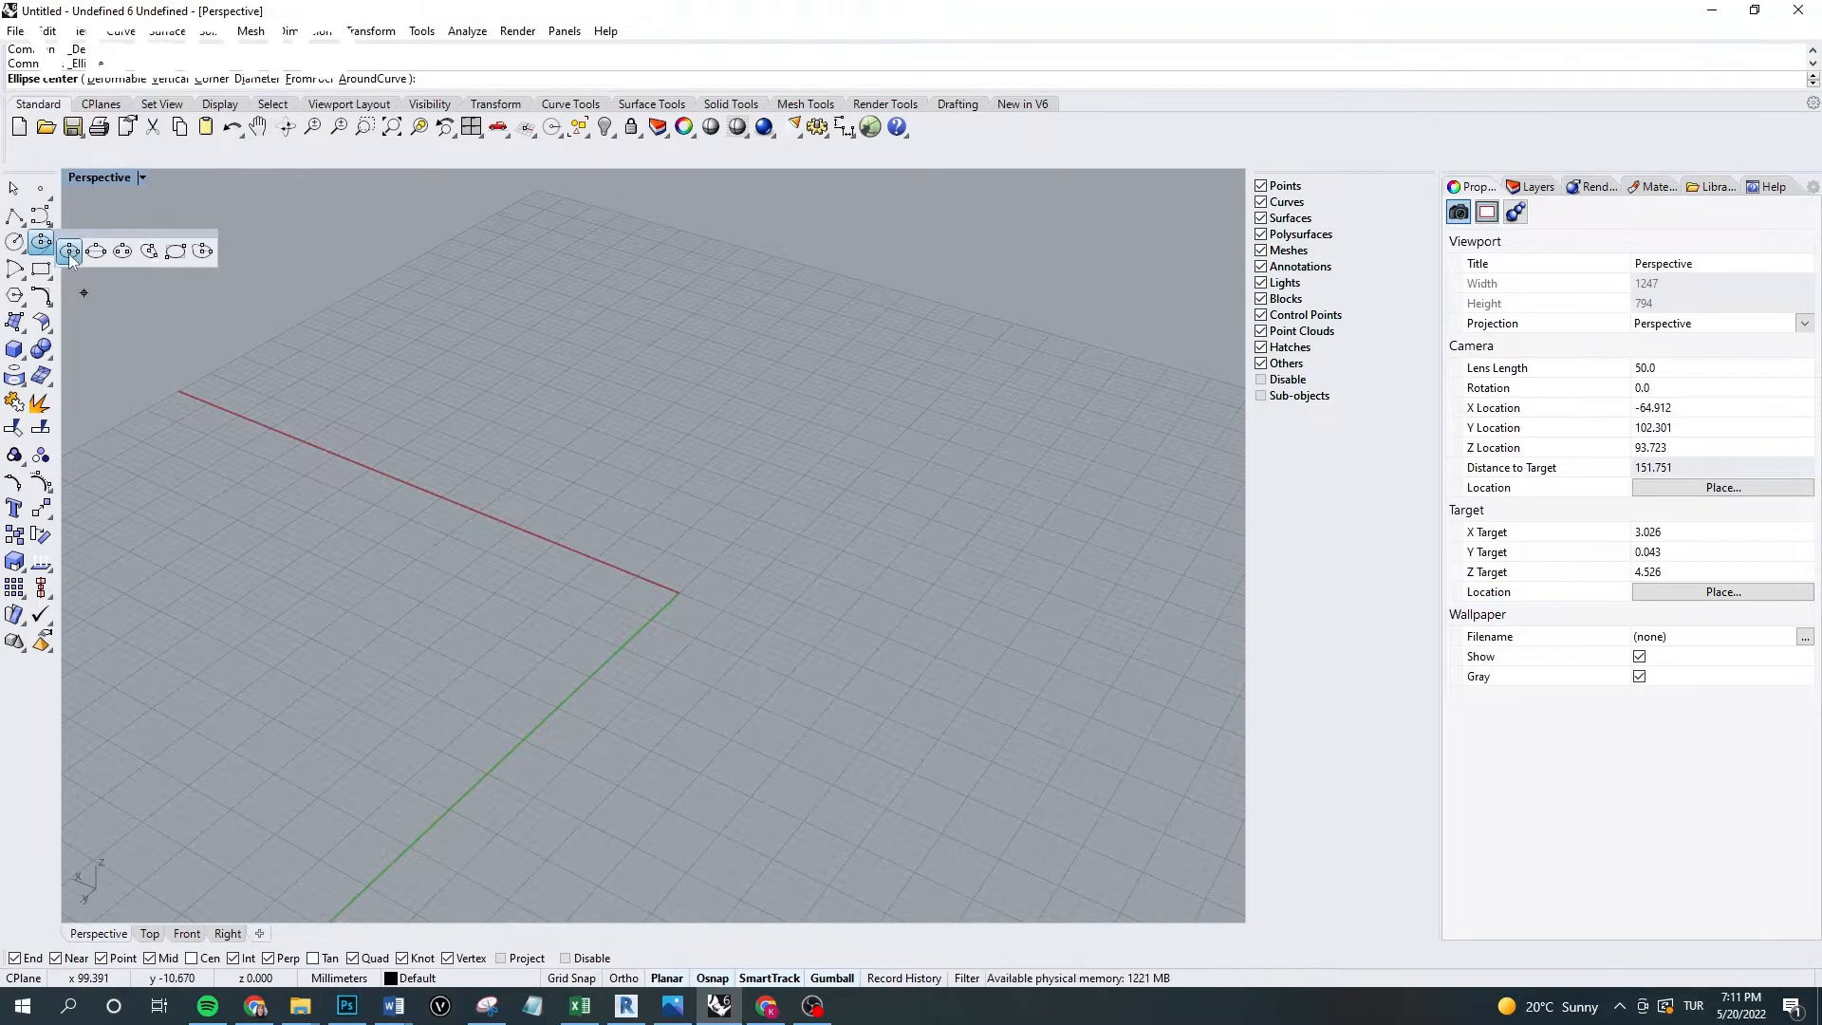
Draw an ellipse centered at the origin with the first axis 20 mm along X and the second axis 30 mm along Y.
left_click(70, 252)
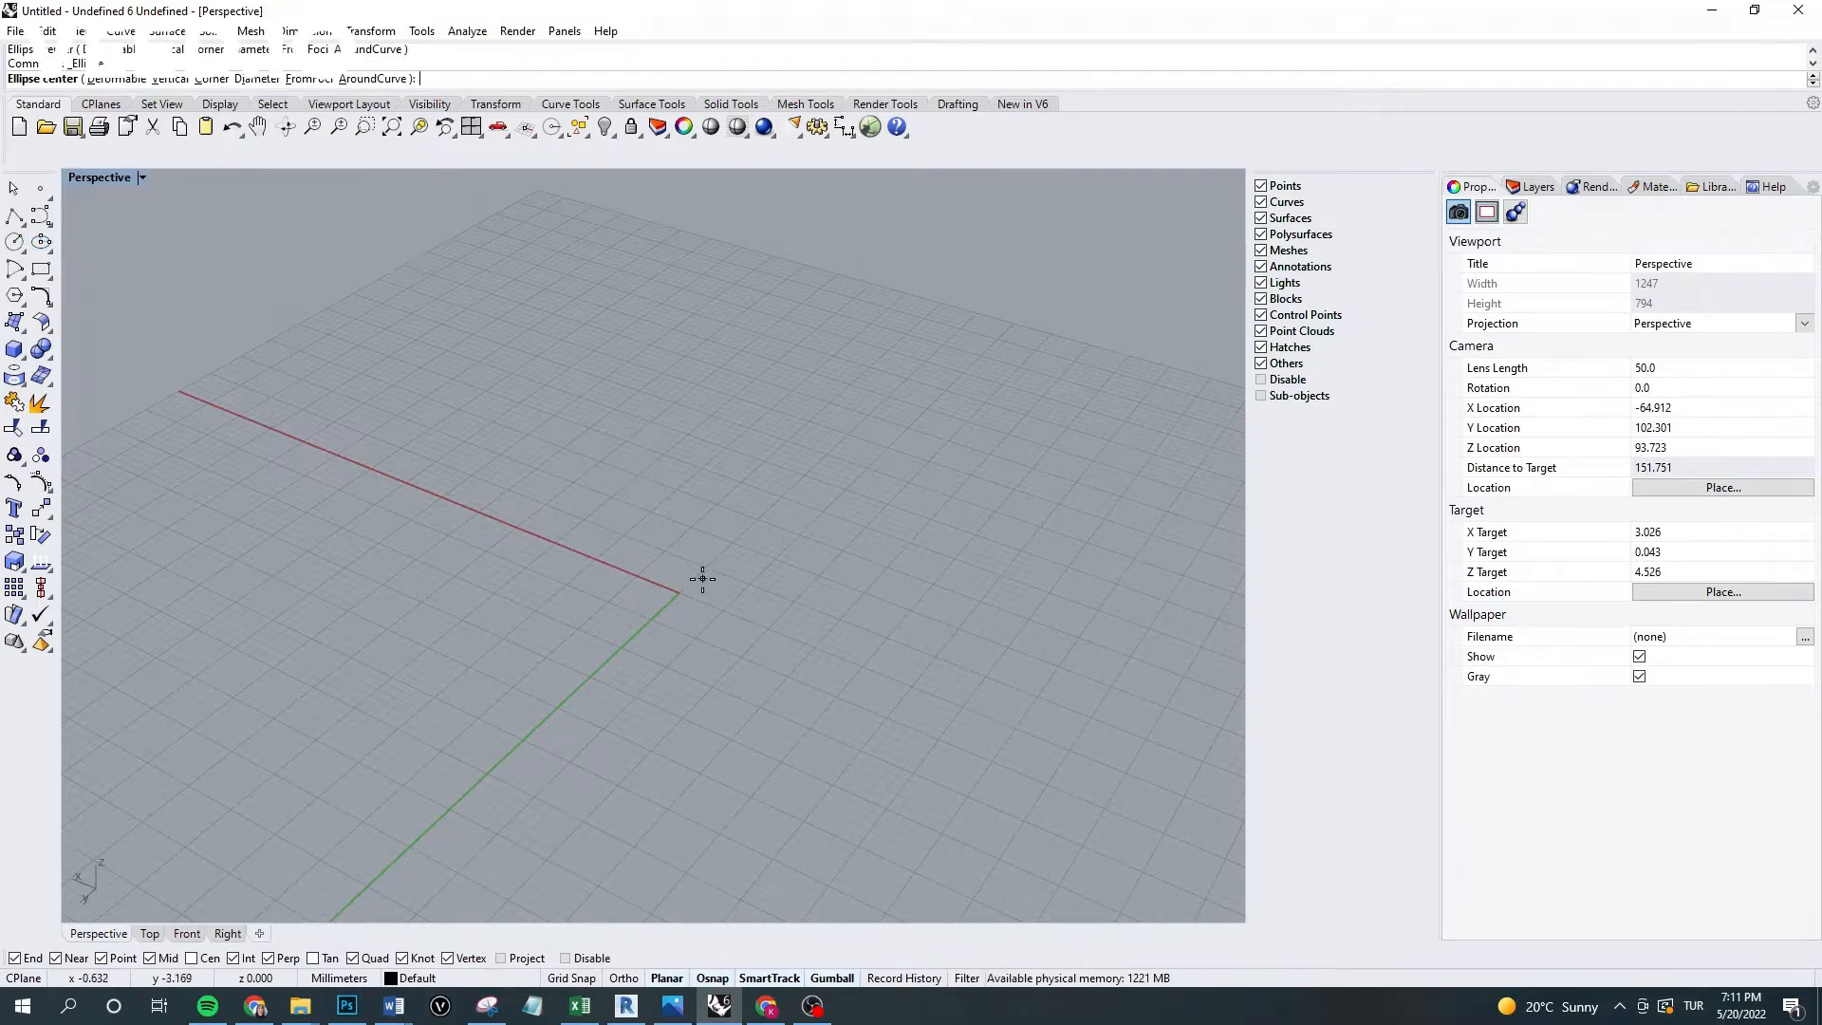
scroll(631, 538, "up", 4)
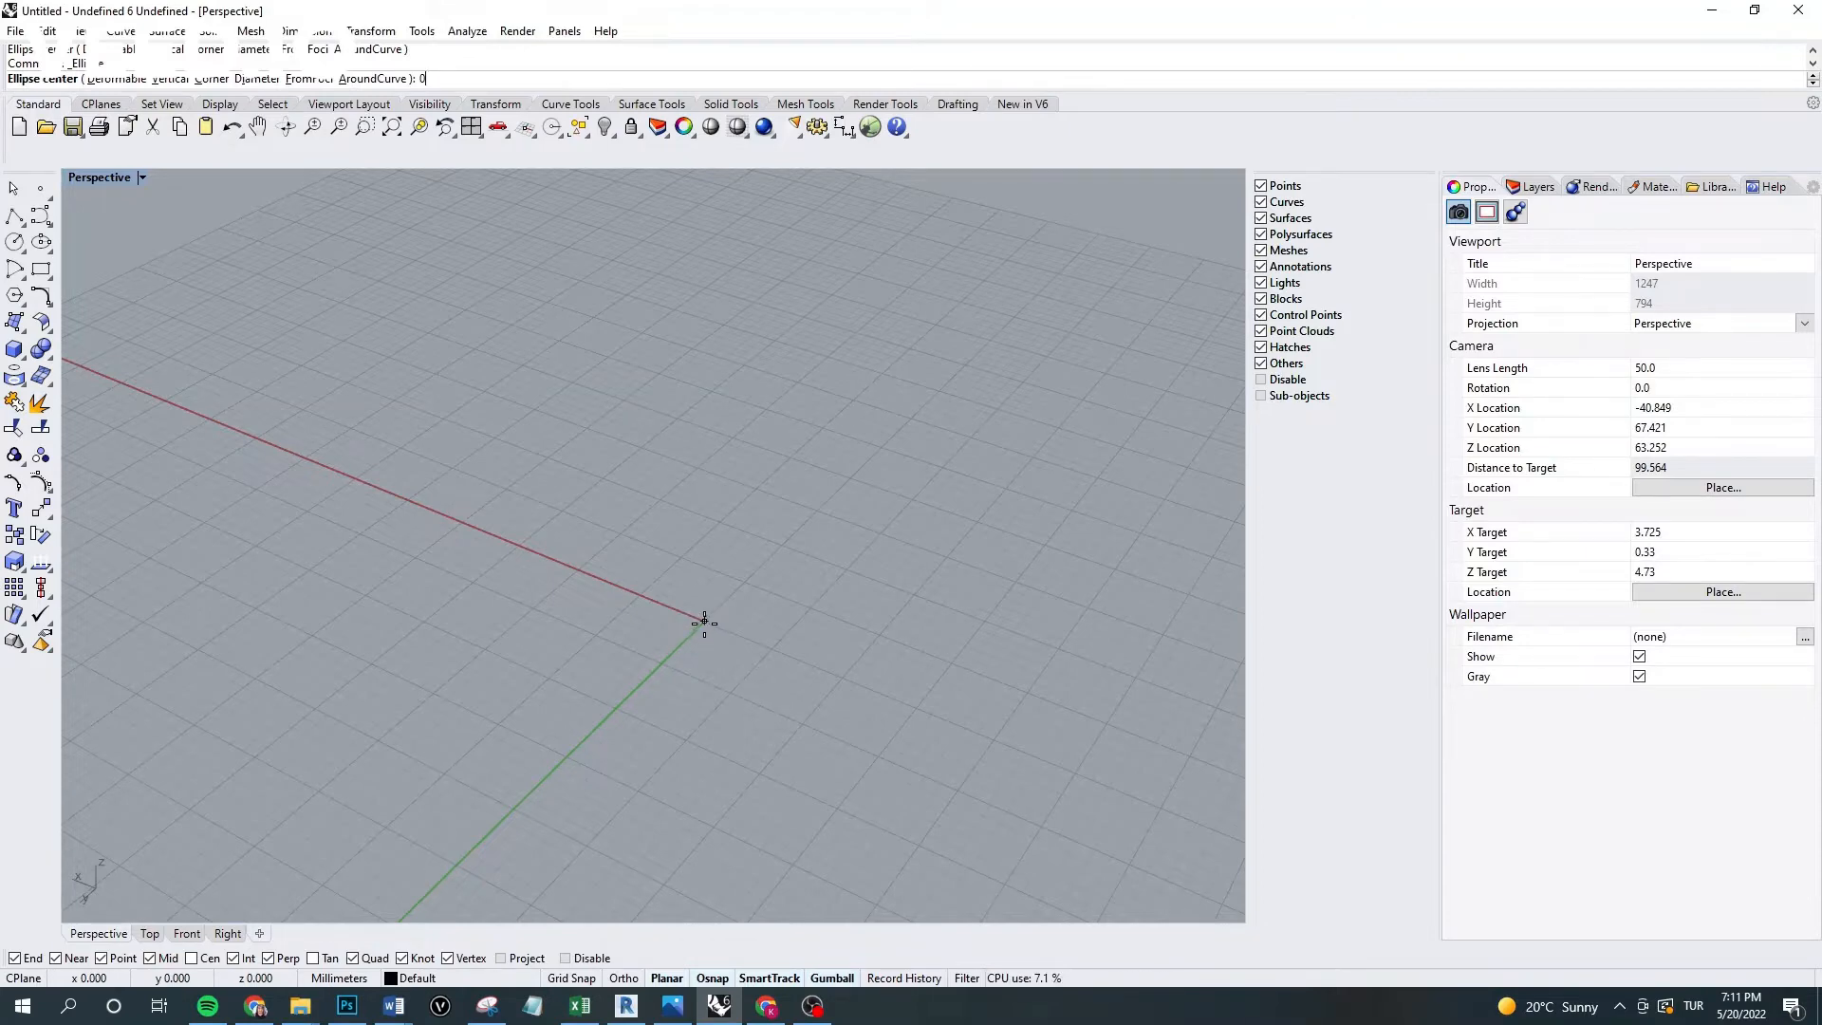
key("Return")
scroll(776, 536, "down", 6)
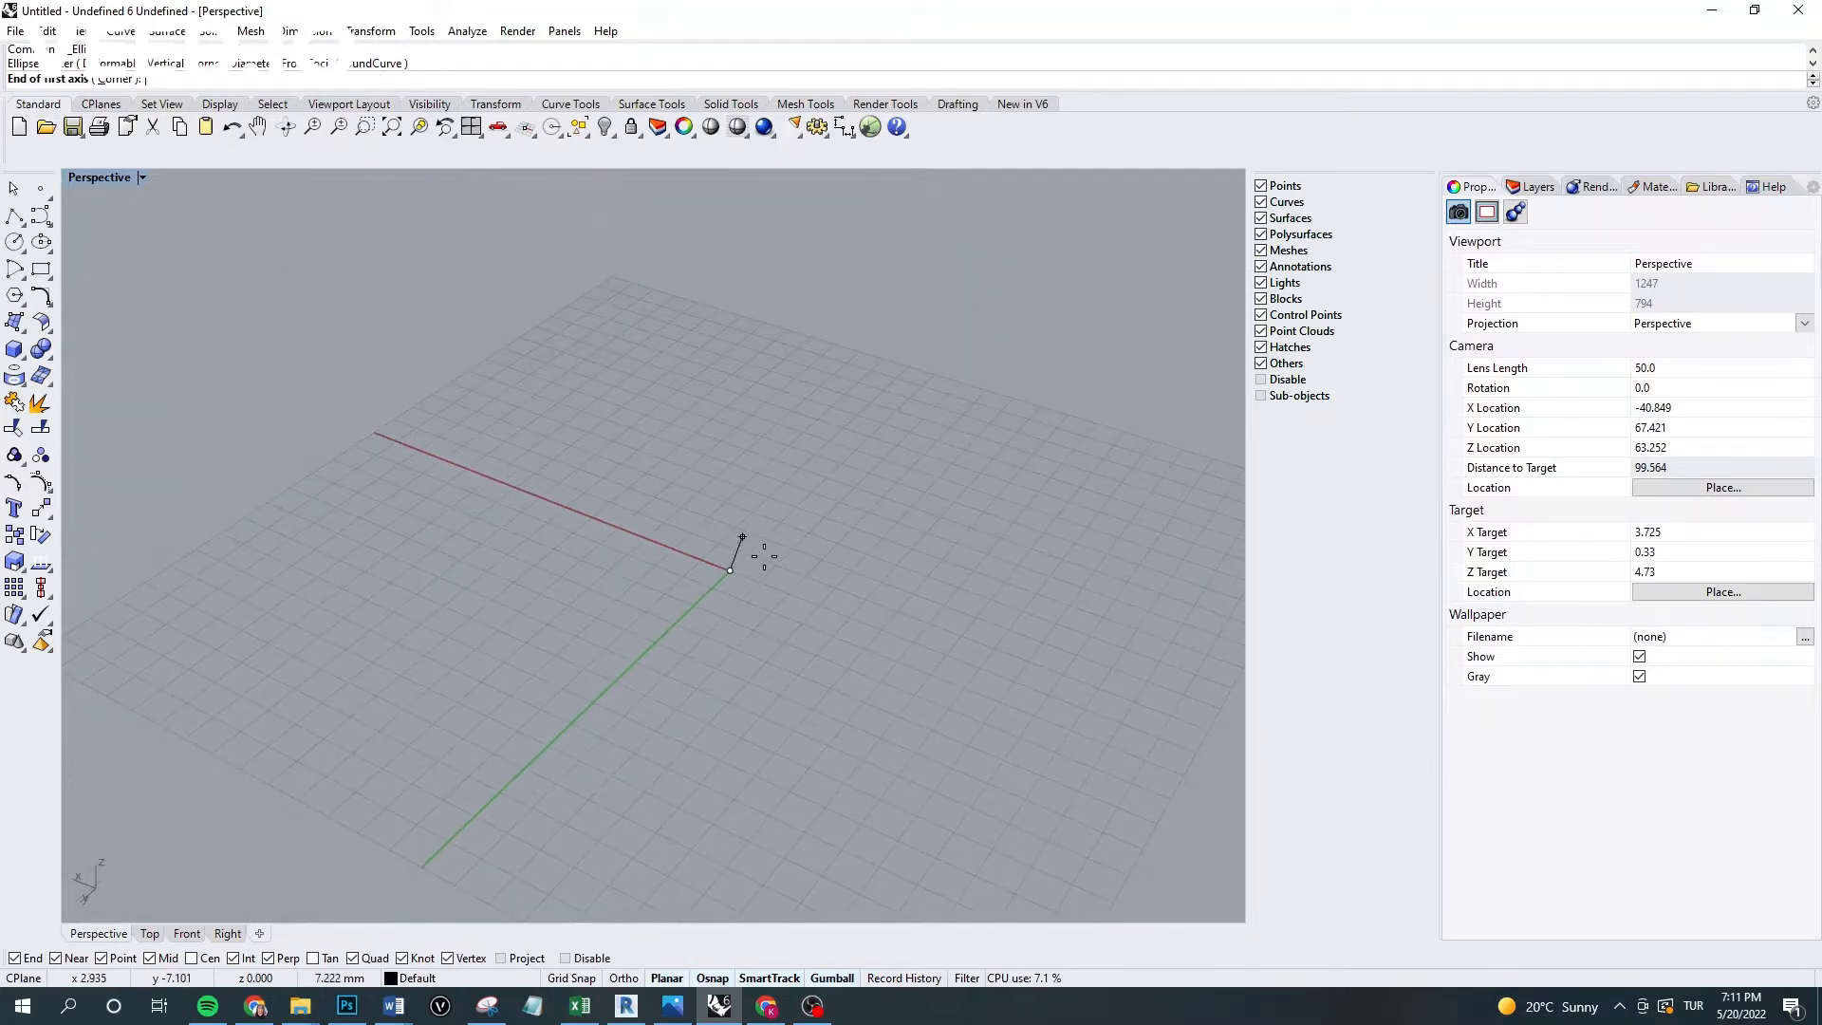
scroll(811, 562, "up", 6)
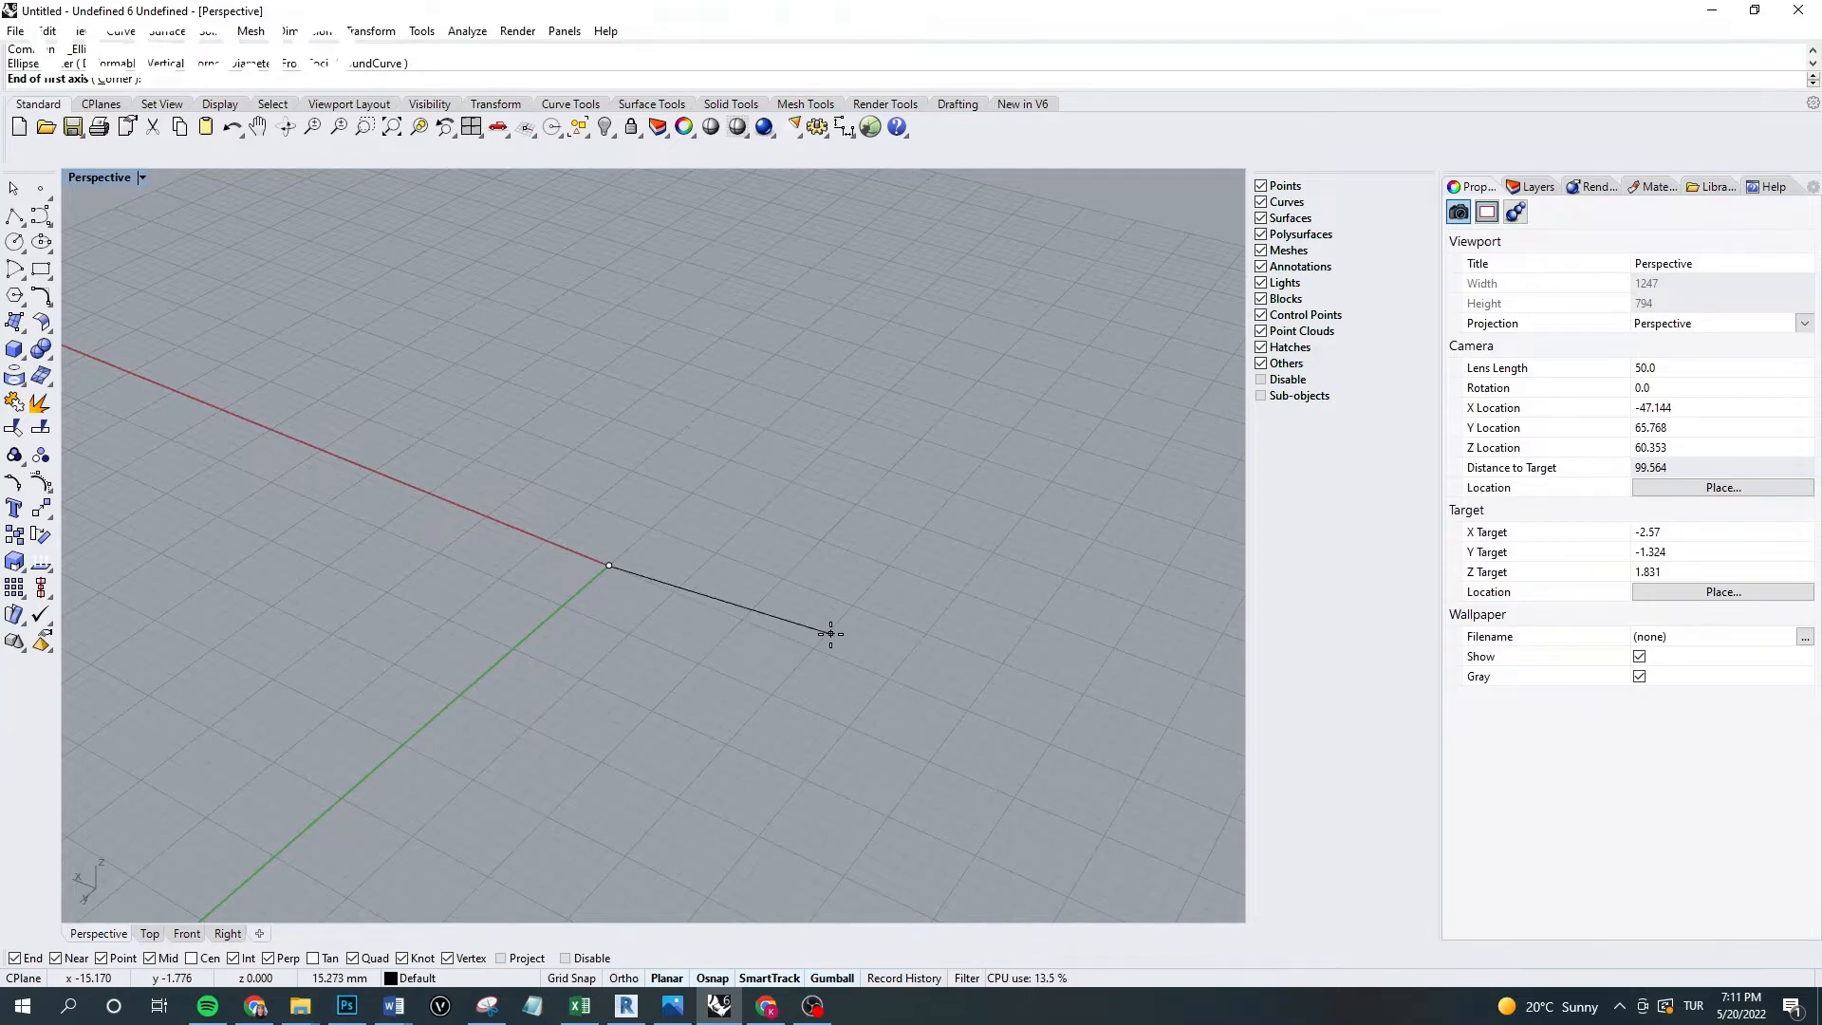
type("20")
key("Return")
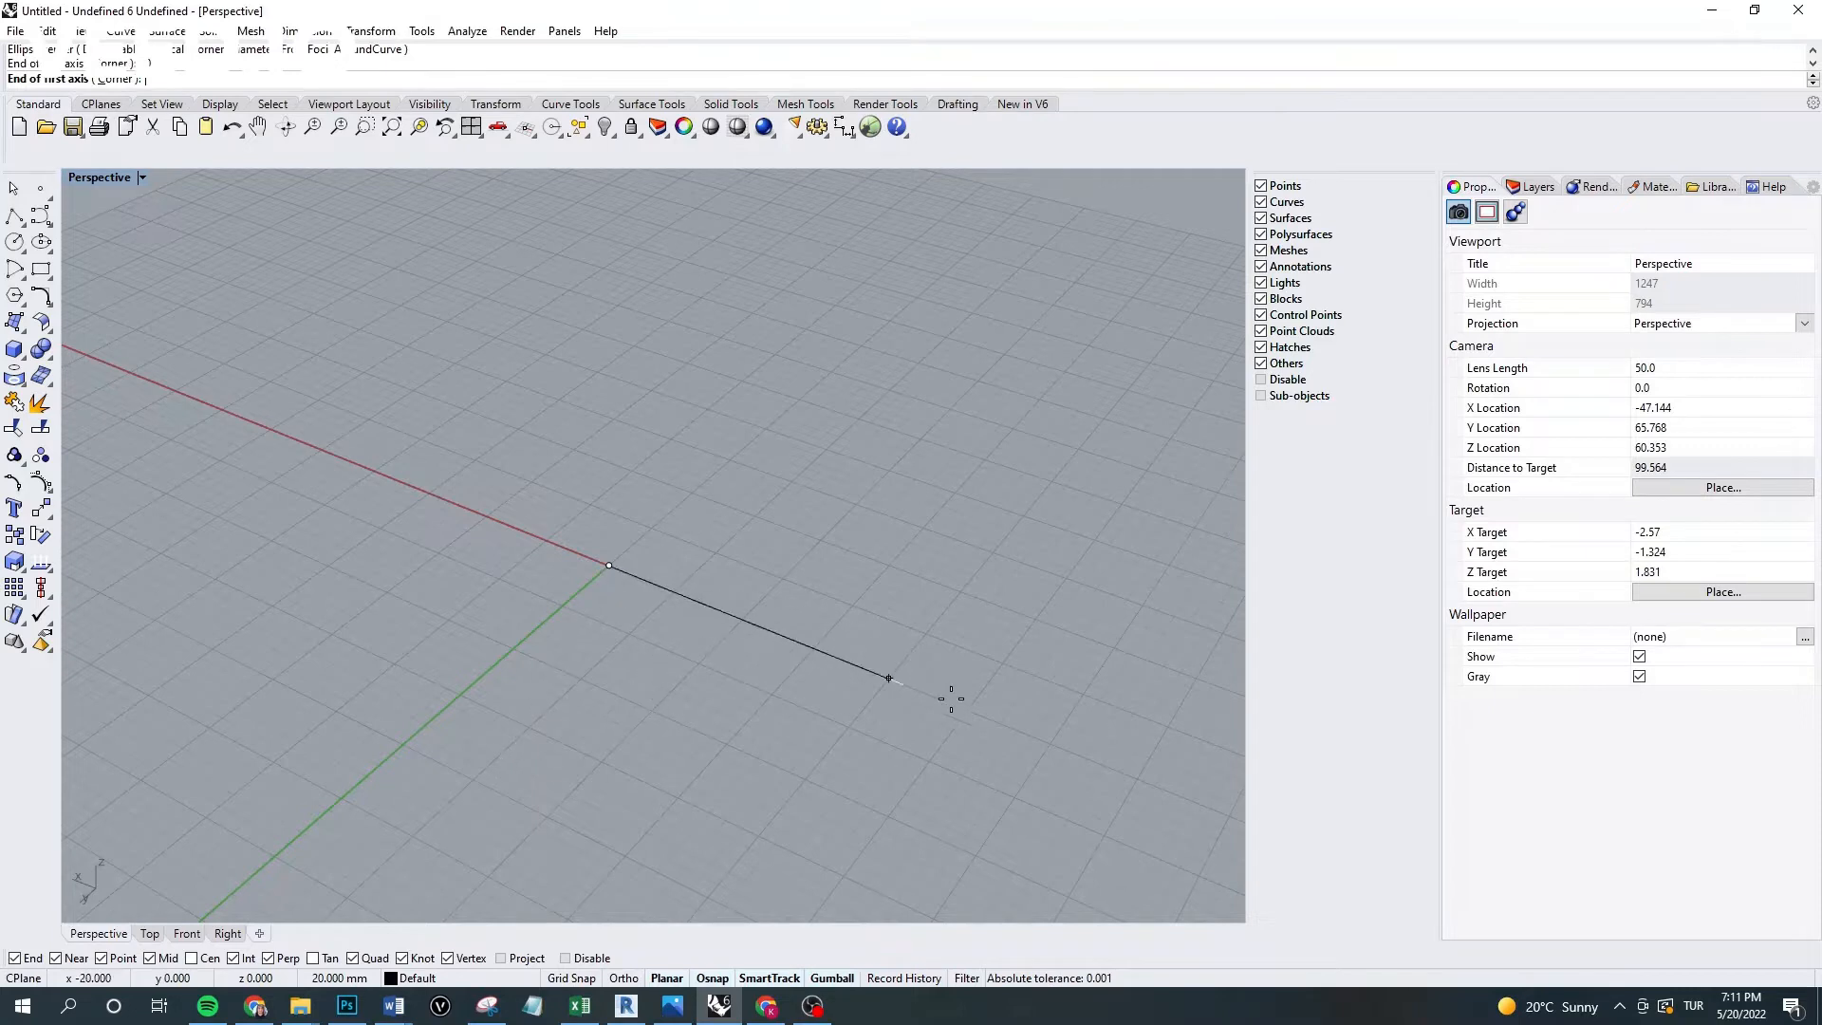
left_click(889, 681)
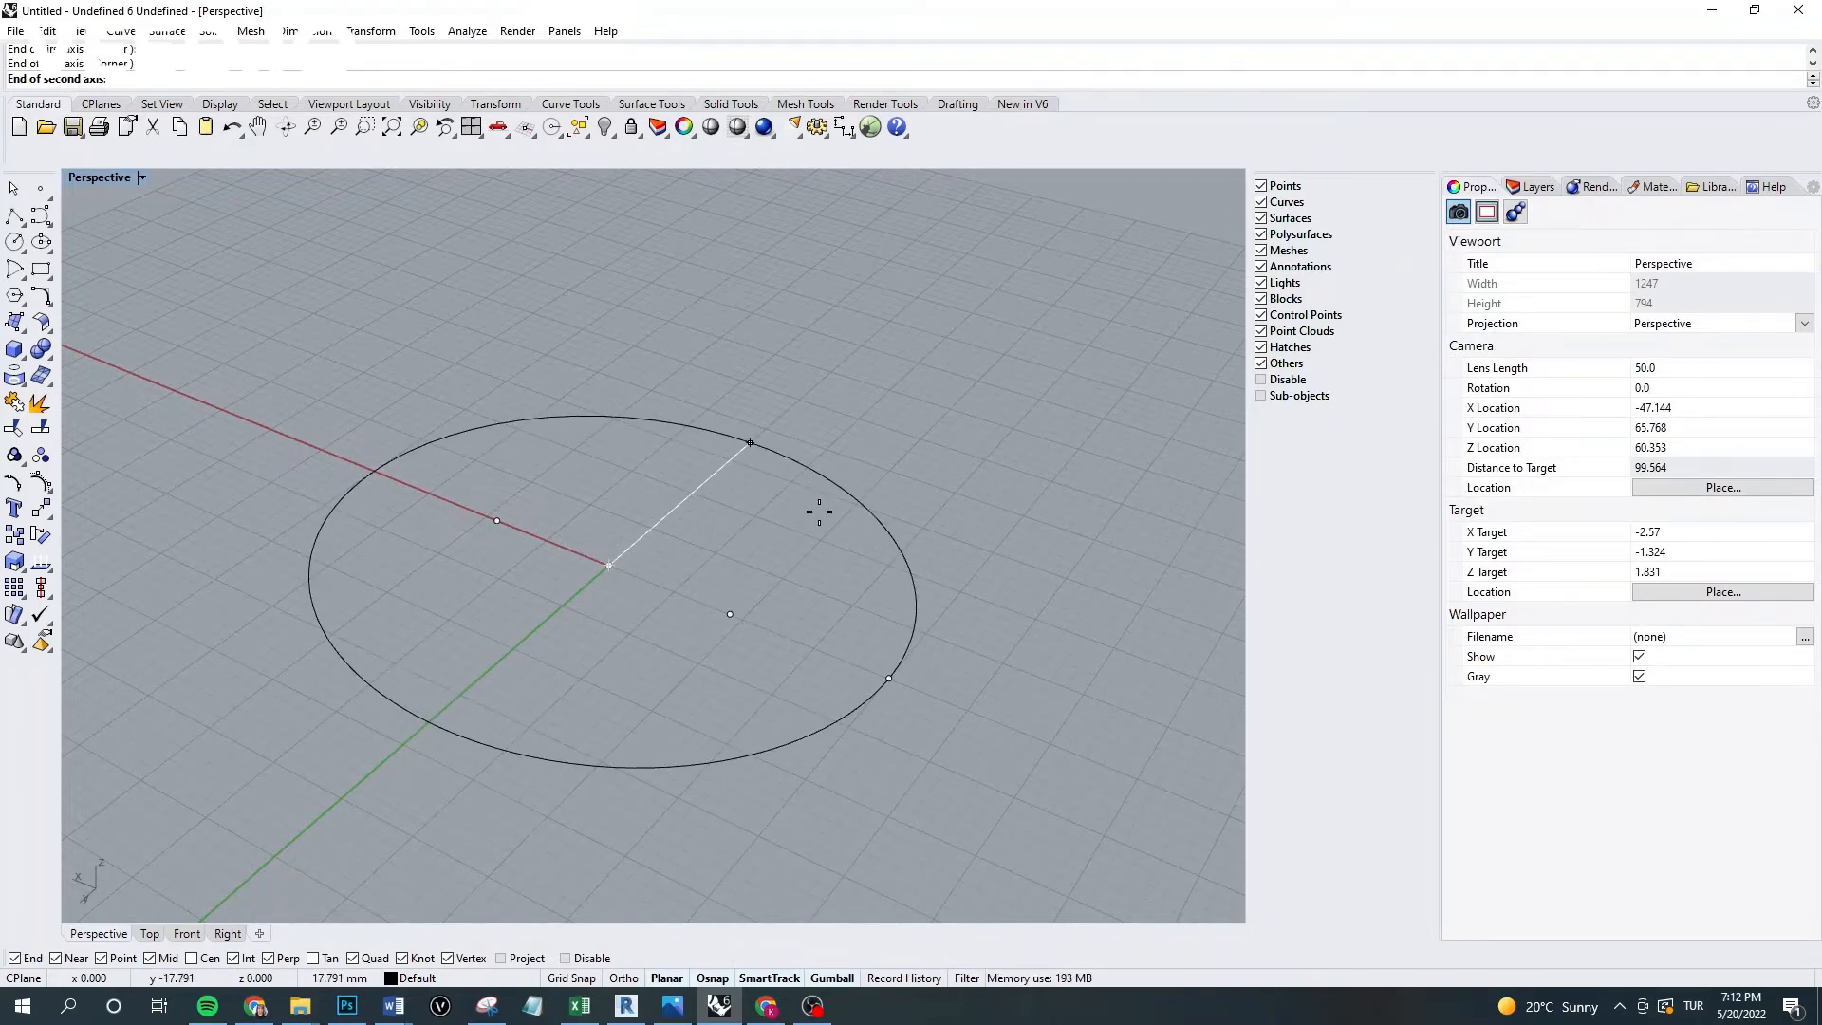
type("30")
key("Return")
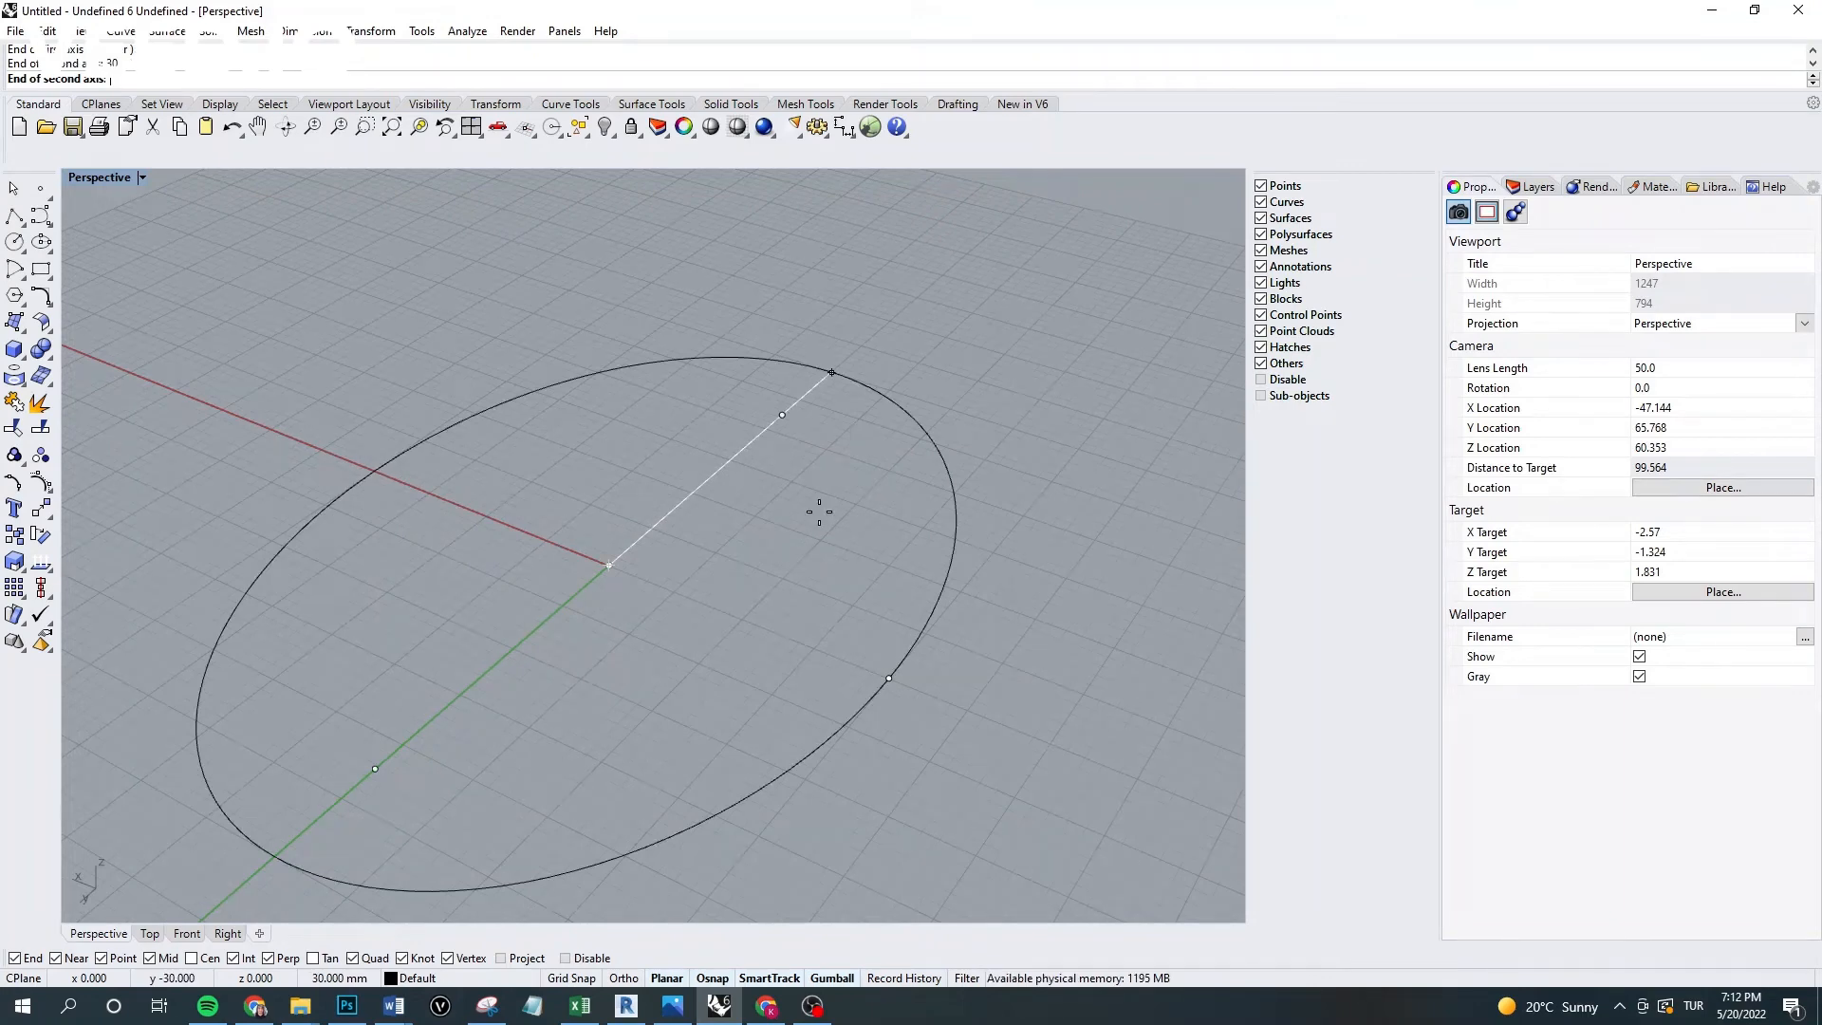
left_click(846, 551)
Delete the ellipse centered at the origin.
scroll(876, 509, "down", 8)
right_click_drag(835, 524, 949, 625)
scroll(793, 645, "up", 10)
scroll(789, 653, "down", 10)
scroll(940, 623, "up", 4)
right_click_drag(821, 621, 850, 537)
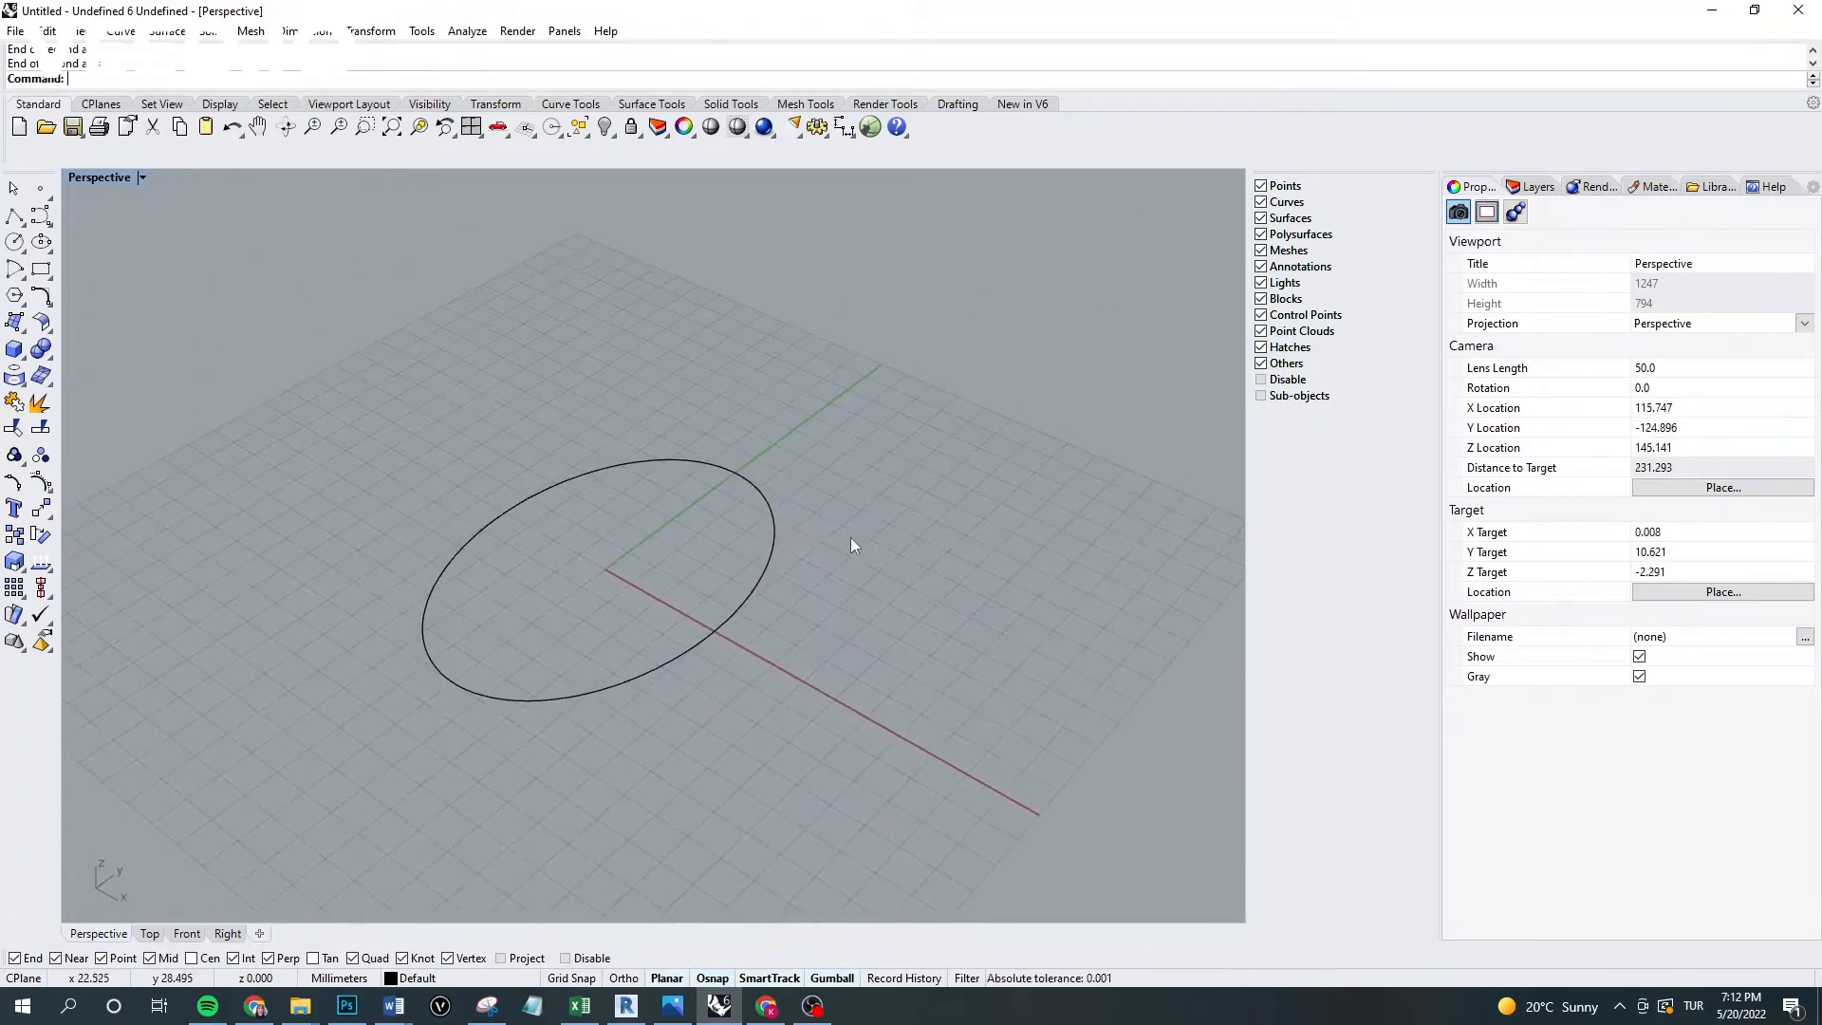
left_click(703, 617)
key("Delete")
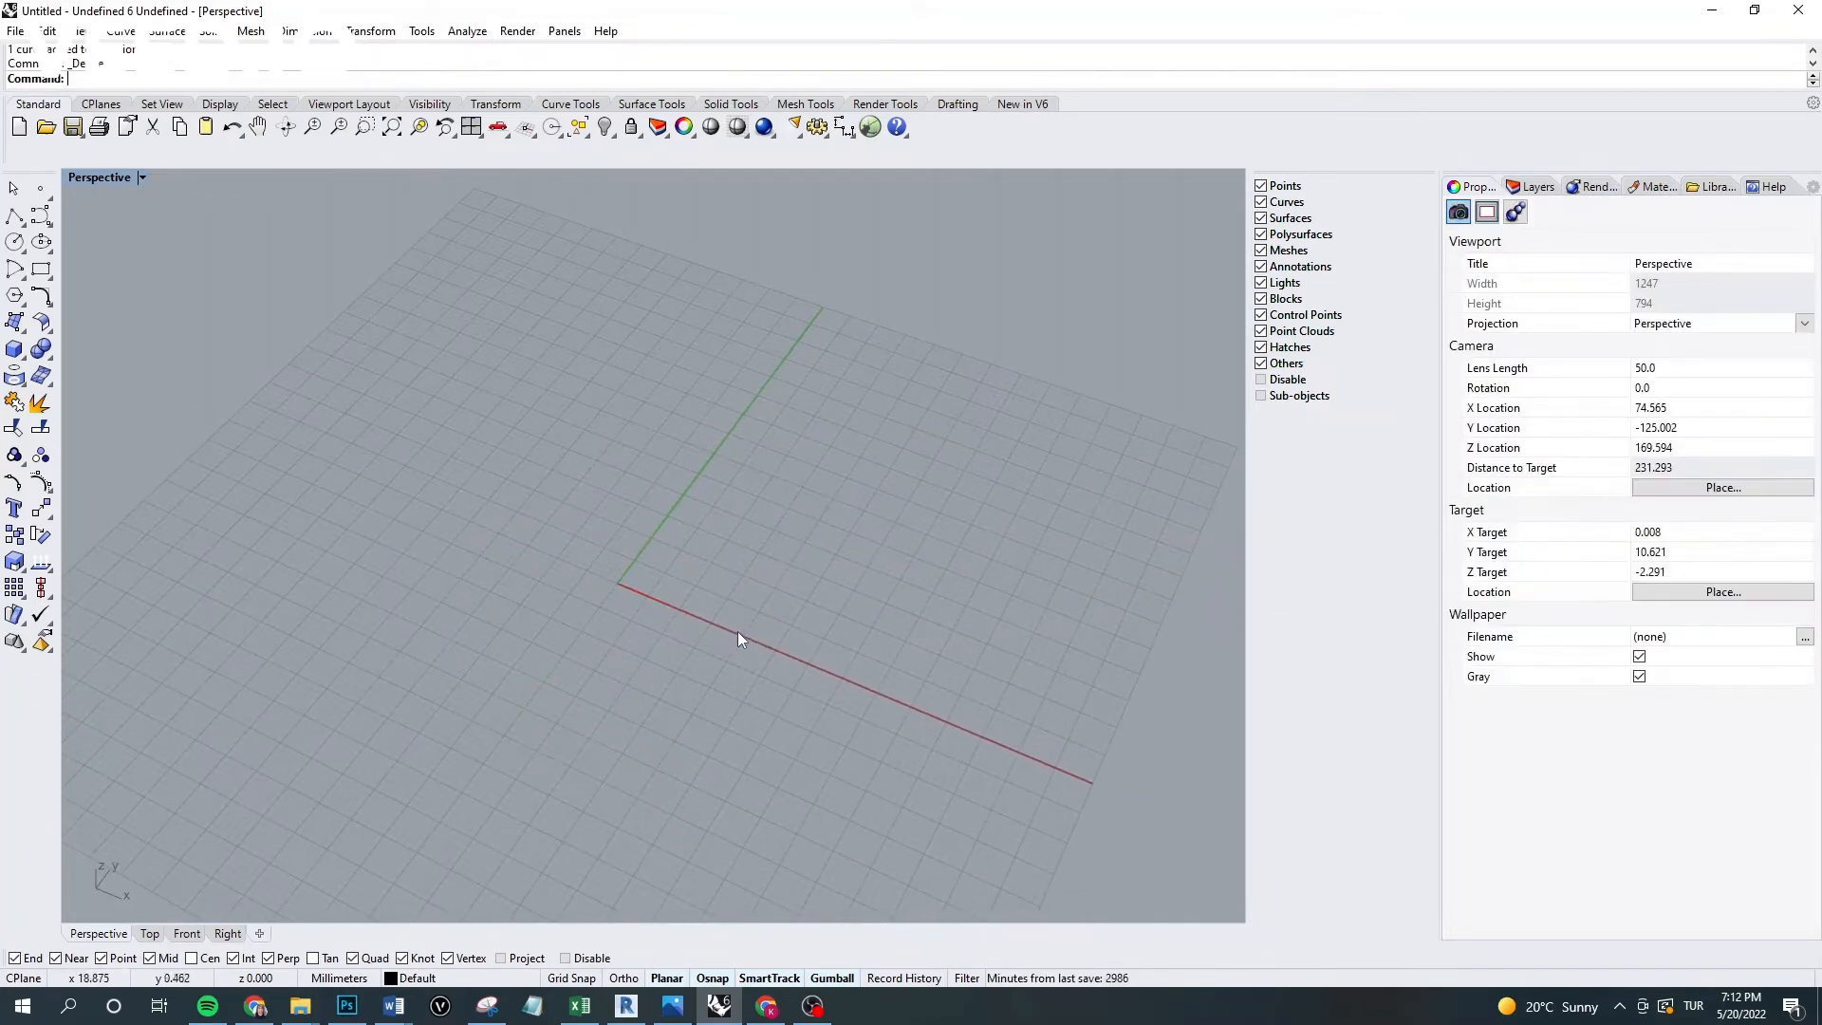
Draw an ellipse by diameter, placing both ends of the first axis freehand near the origin and setting the second axis to 30 mm.
left_click(42, 241)
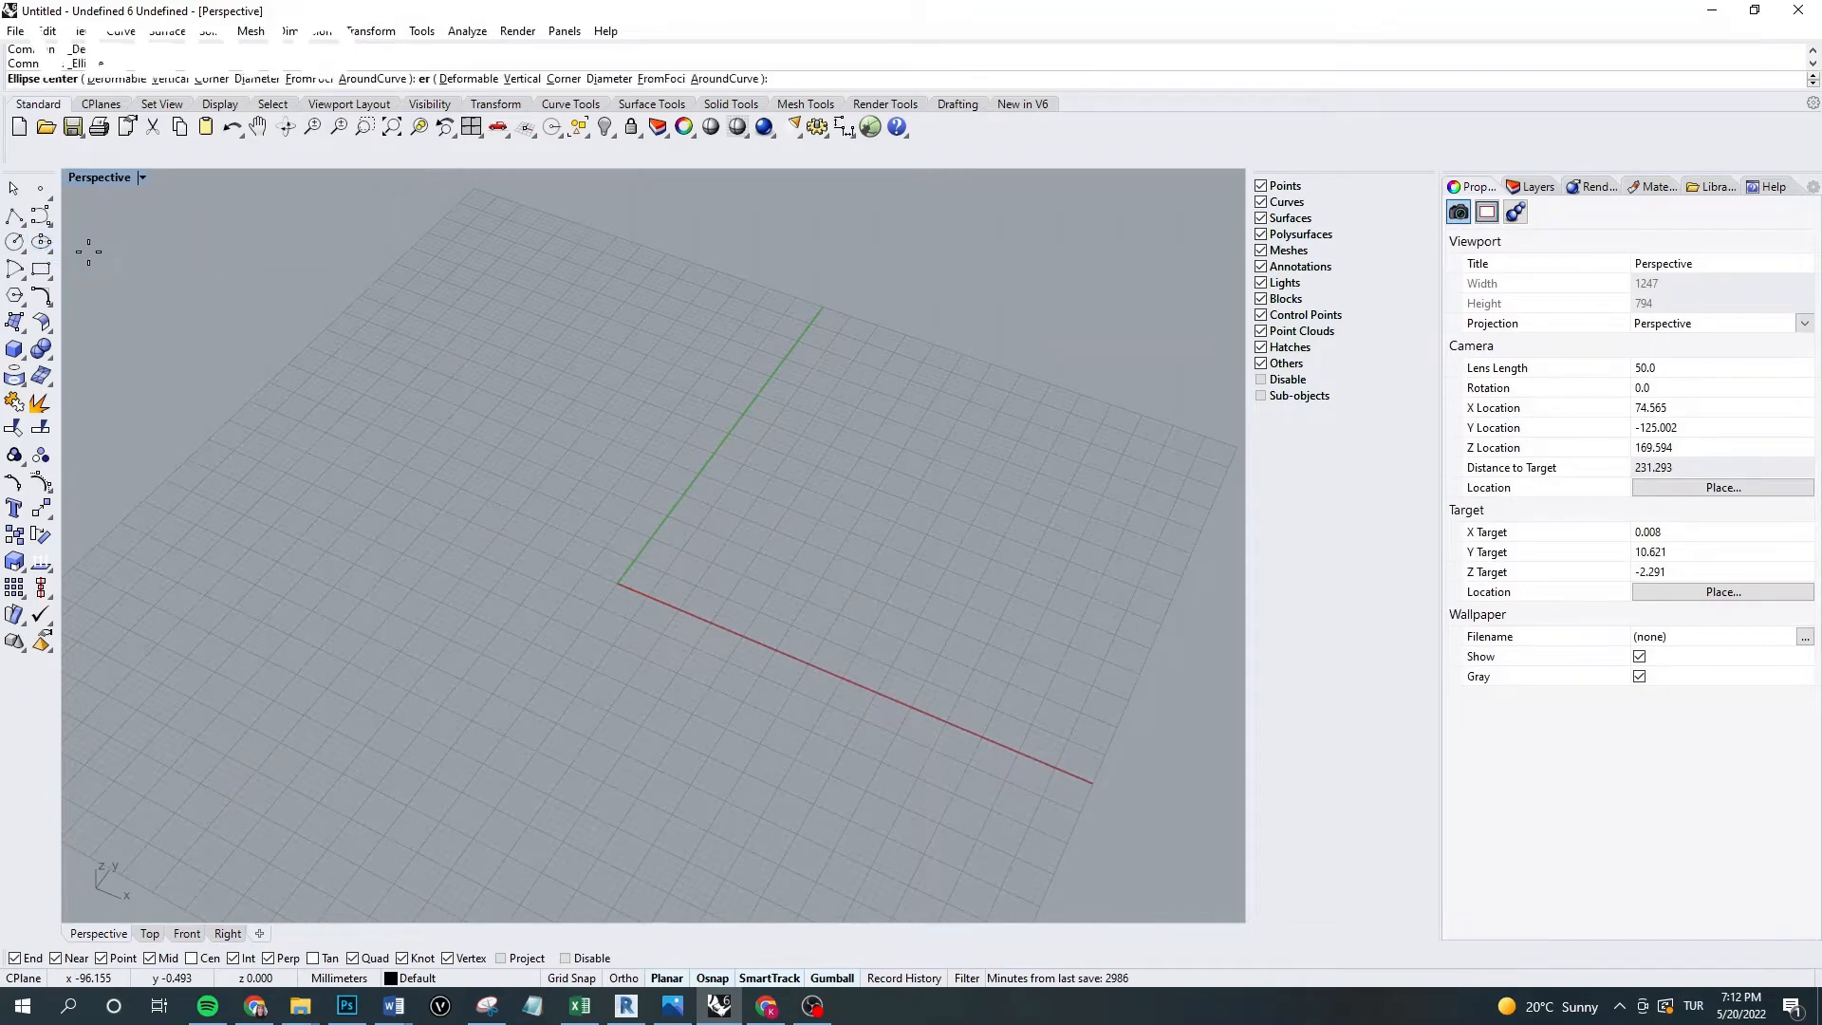
scroll(717, 529, "up", 3)
left_click(451, 620)
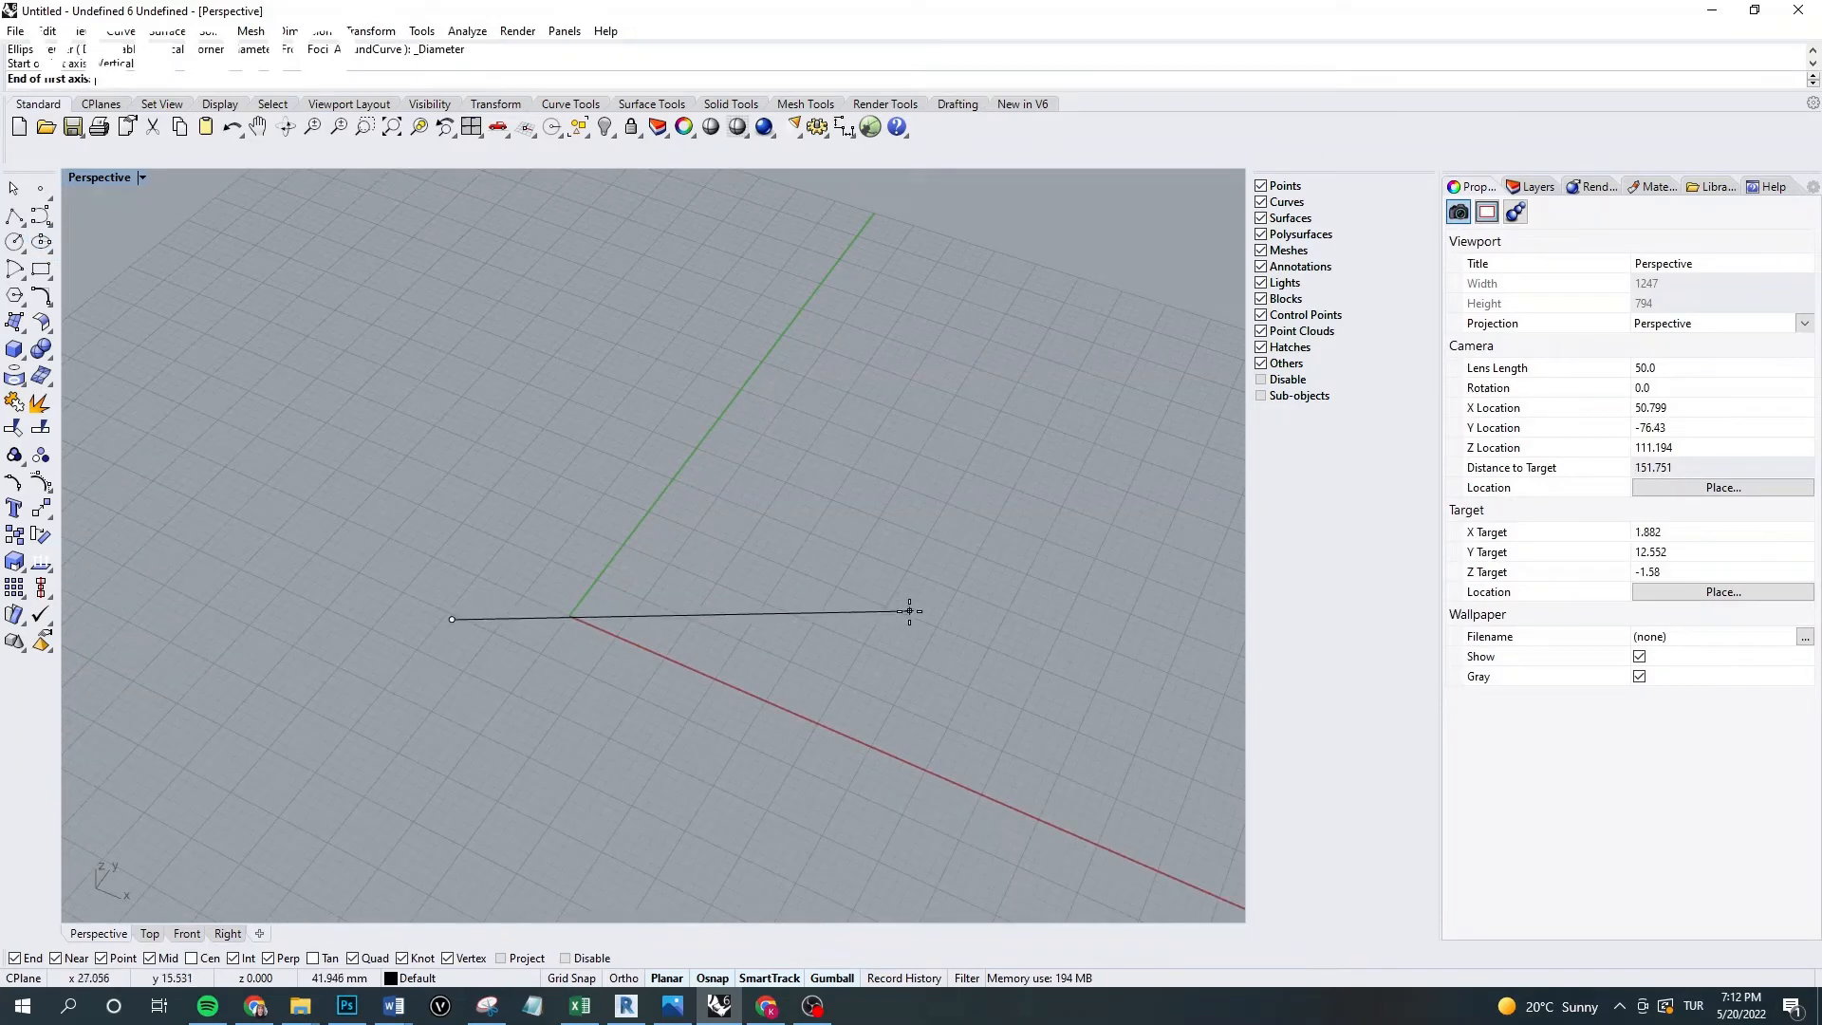
scroll(830, 532, "down", 3)
right_click_drag(830, 531, 687, 521)
left_click(1067, 617)
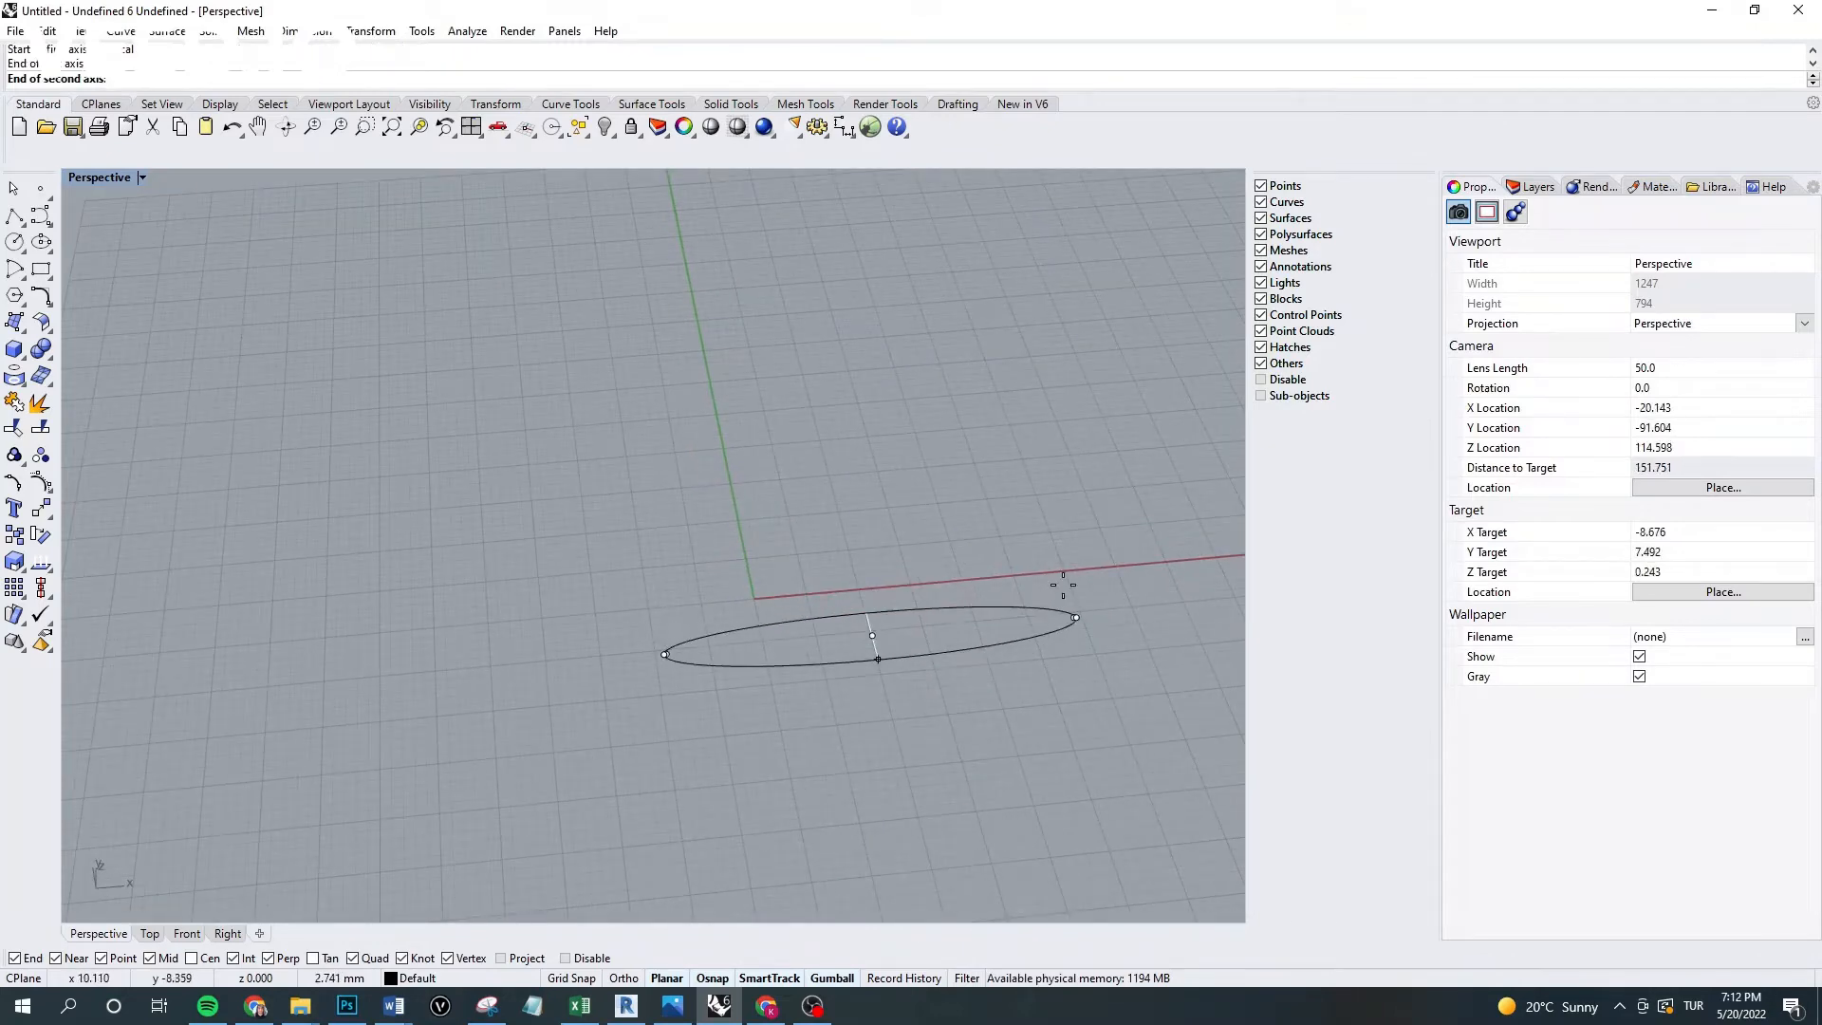
scroll(929, 607, "down", 2)
scroll(909, 628, "up", 3)
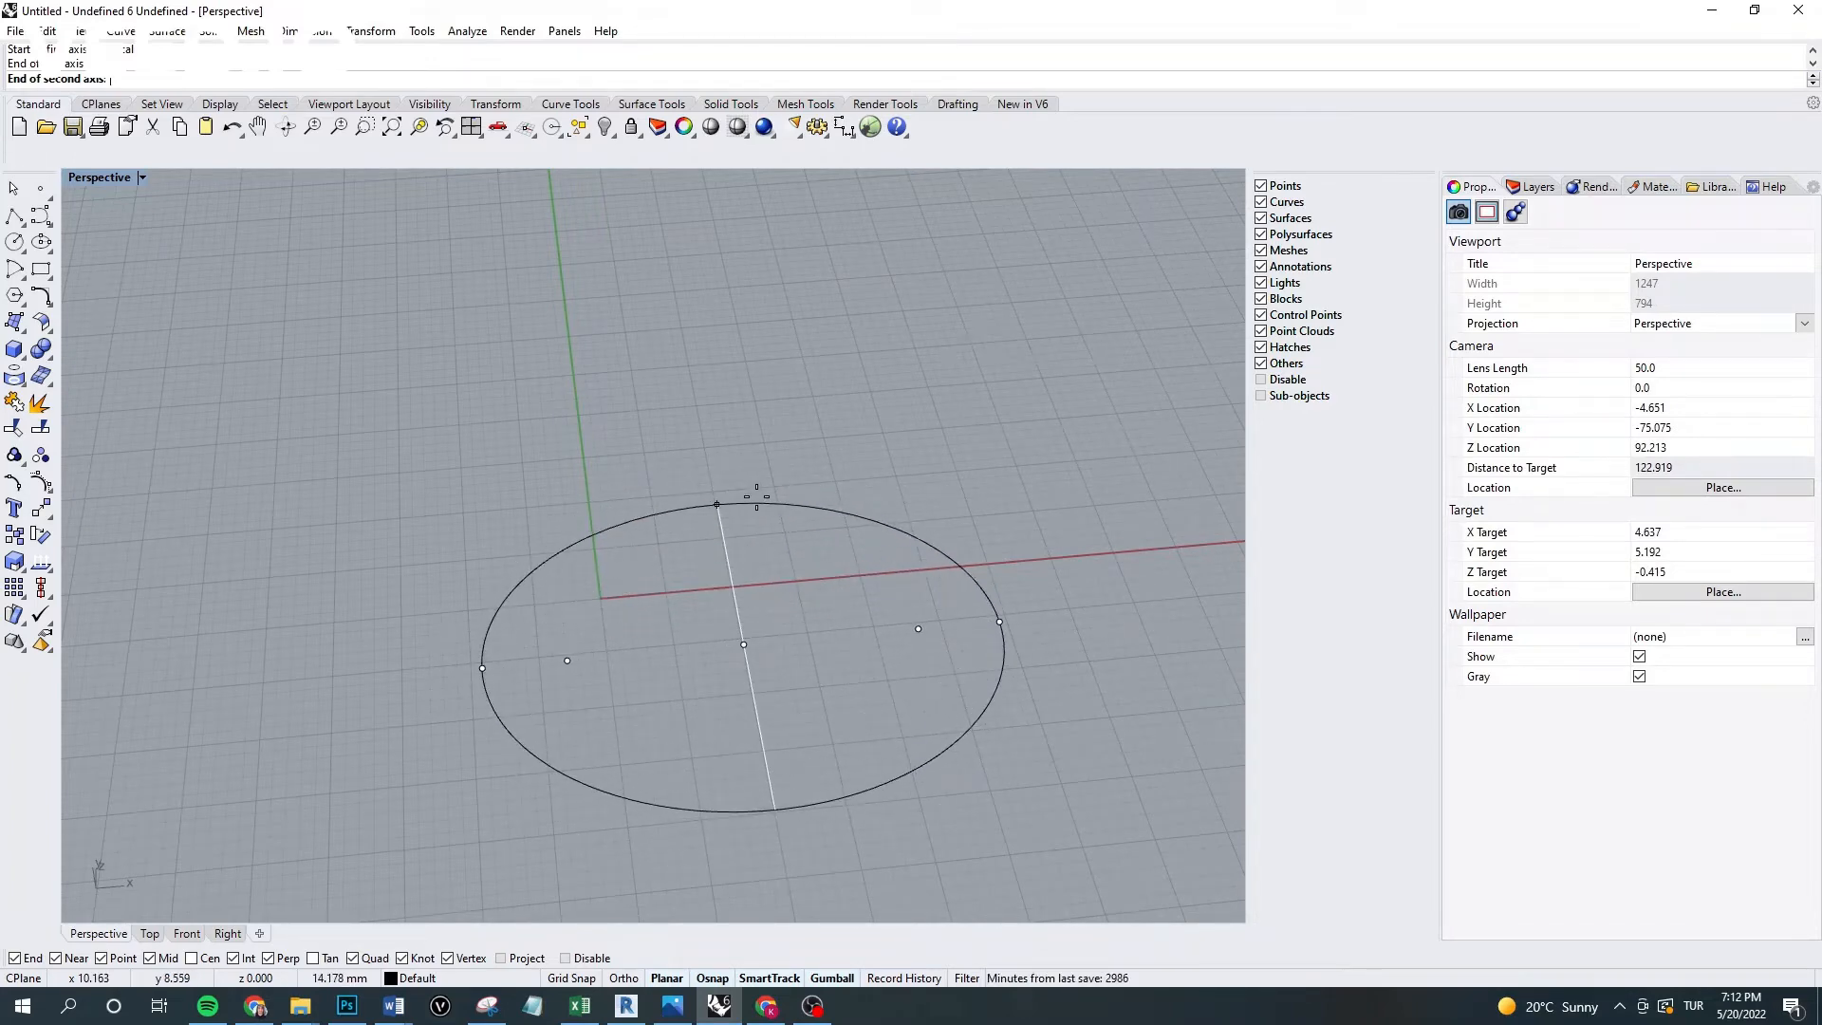
scroll(787, 726, "up", 1)
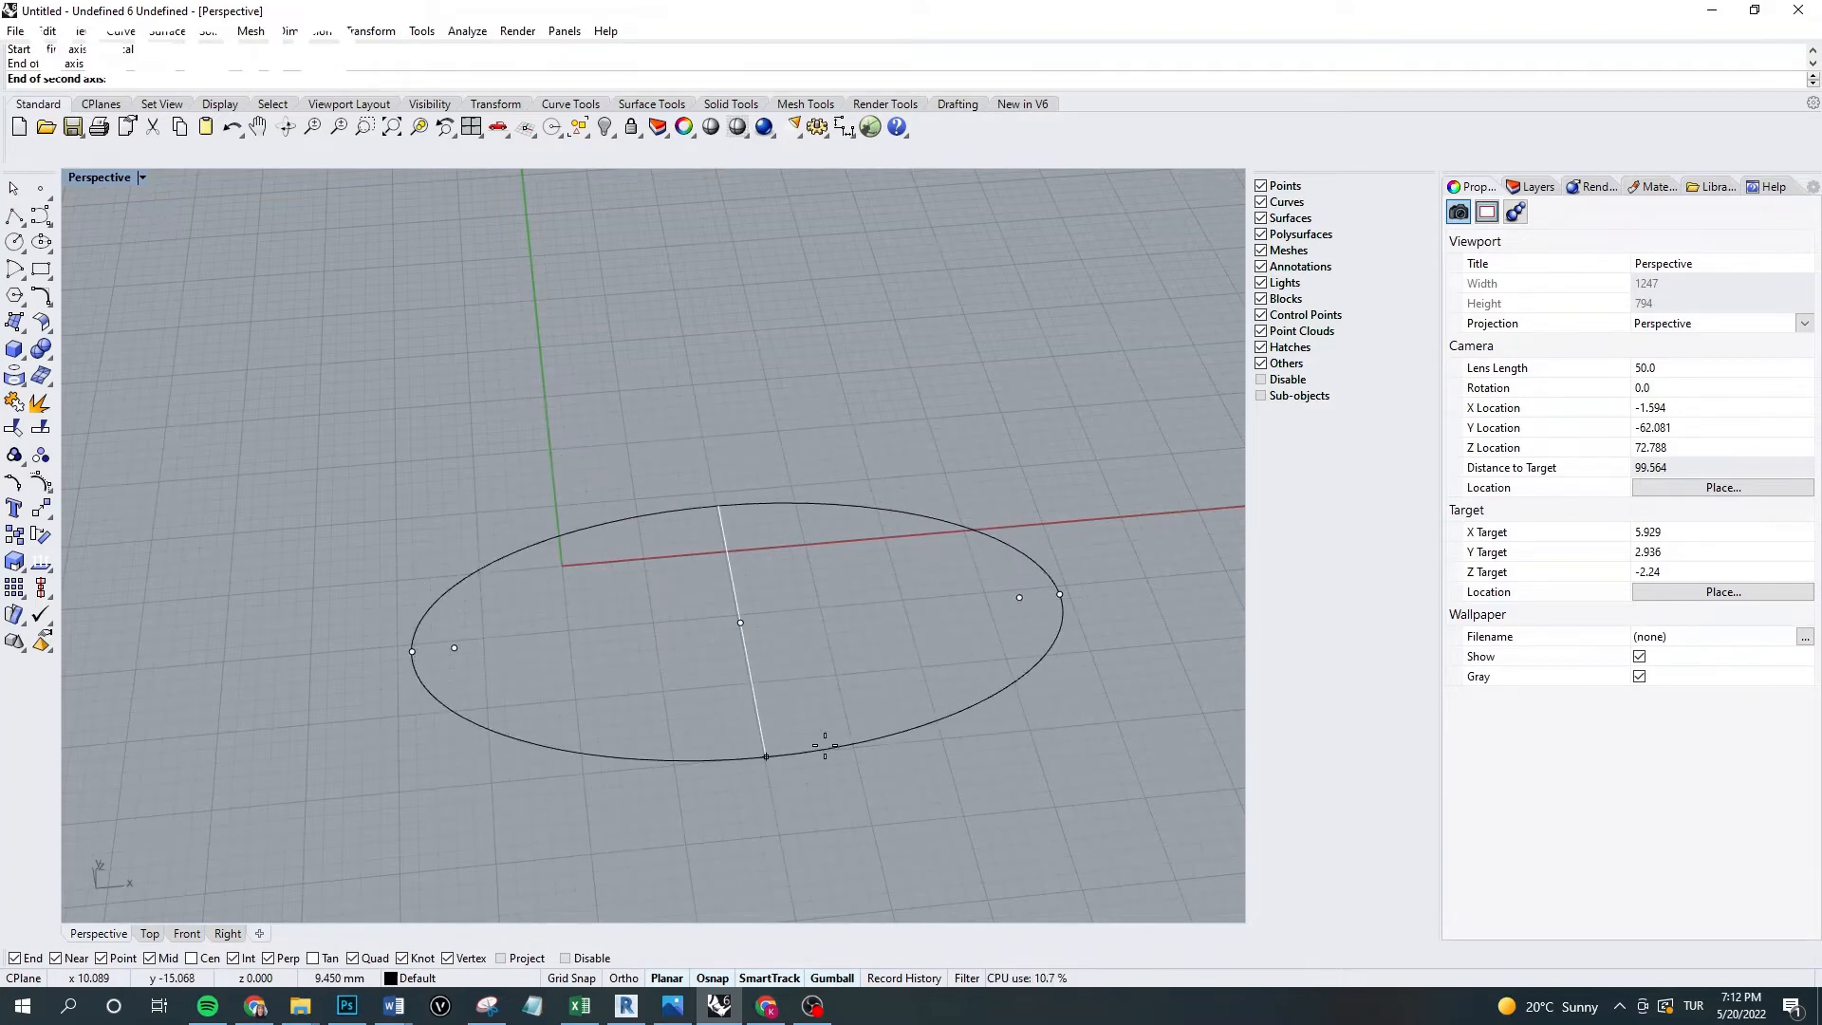
type("30")
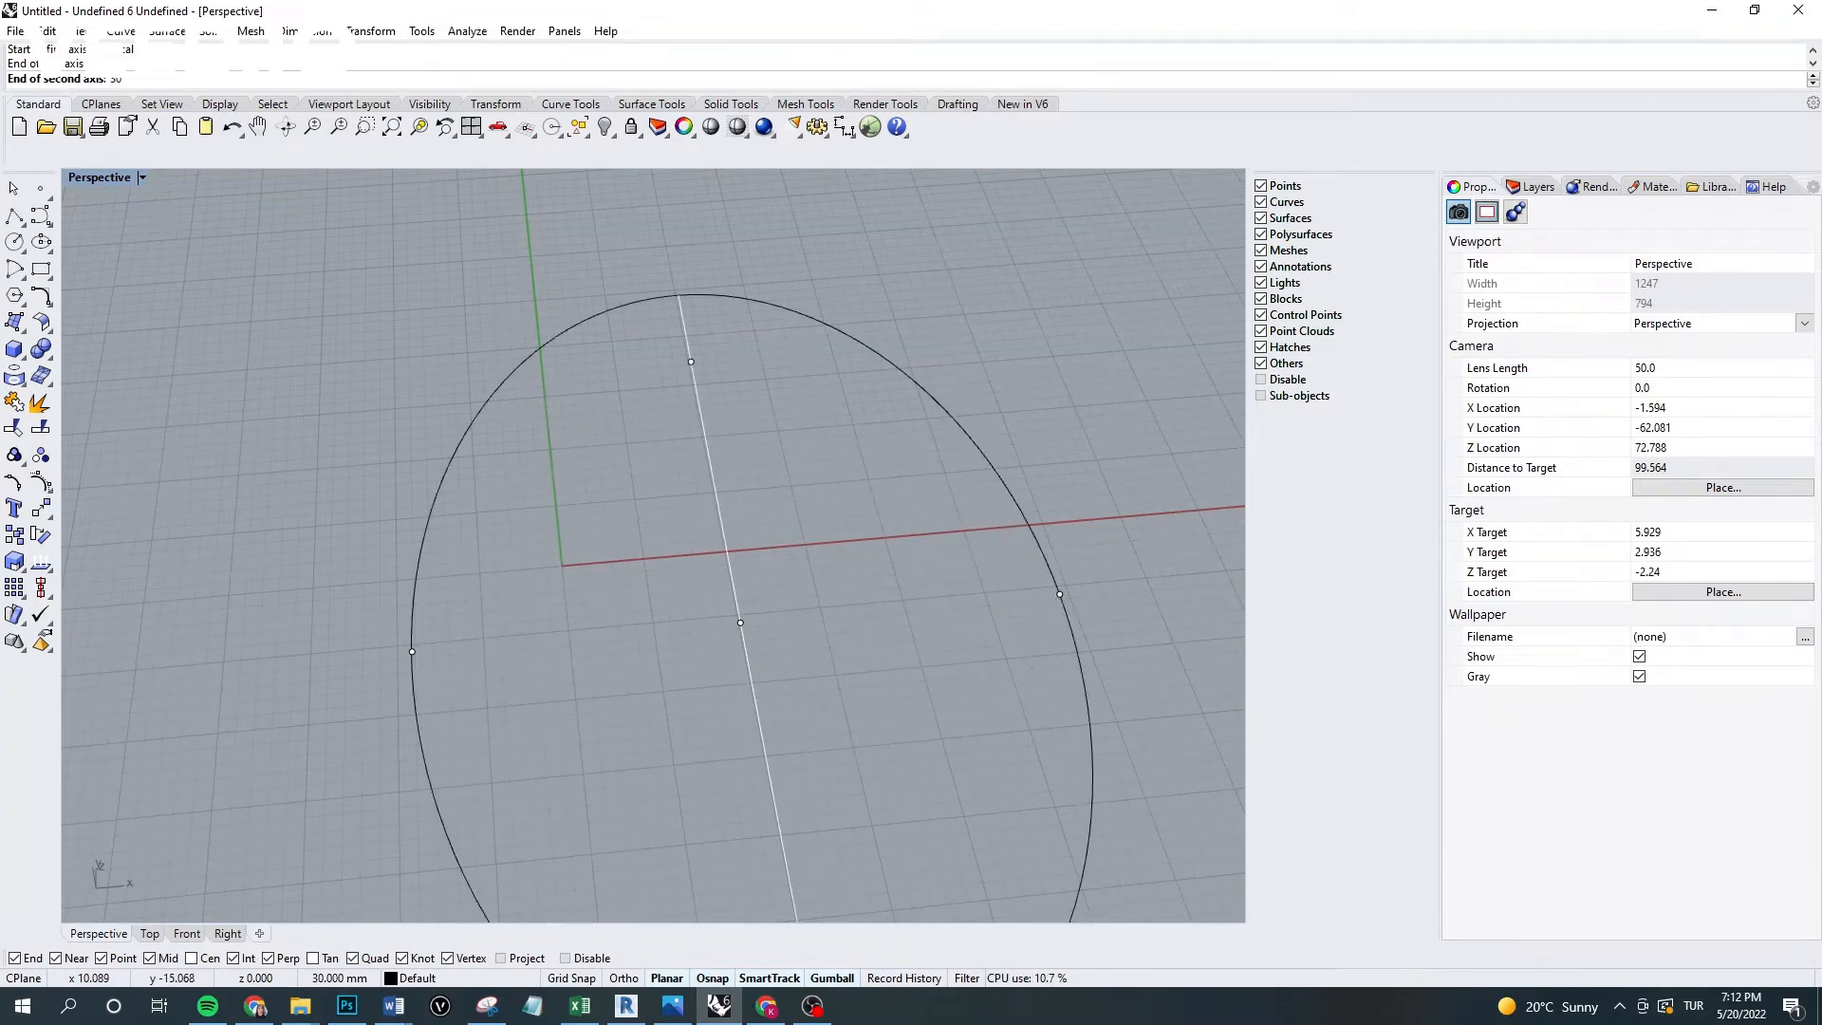
left_click(647, 657)
Delete the ellipse drawn by diameter.
right_click_drag(647, 657, 691, 548)
scroll(746, 565, "down", 8)
scroll(1053, 475, "up", 5)
left_click(987, 527)
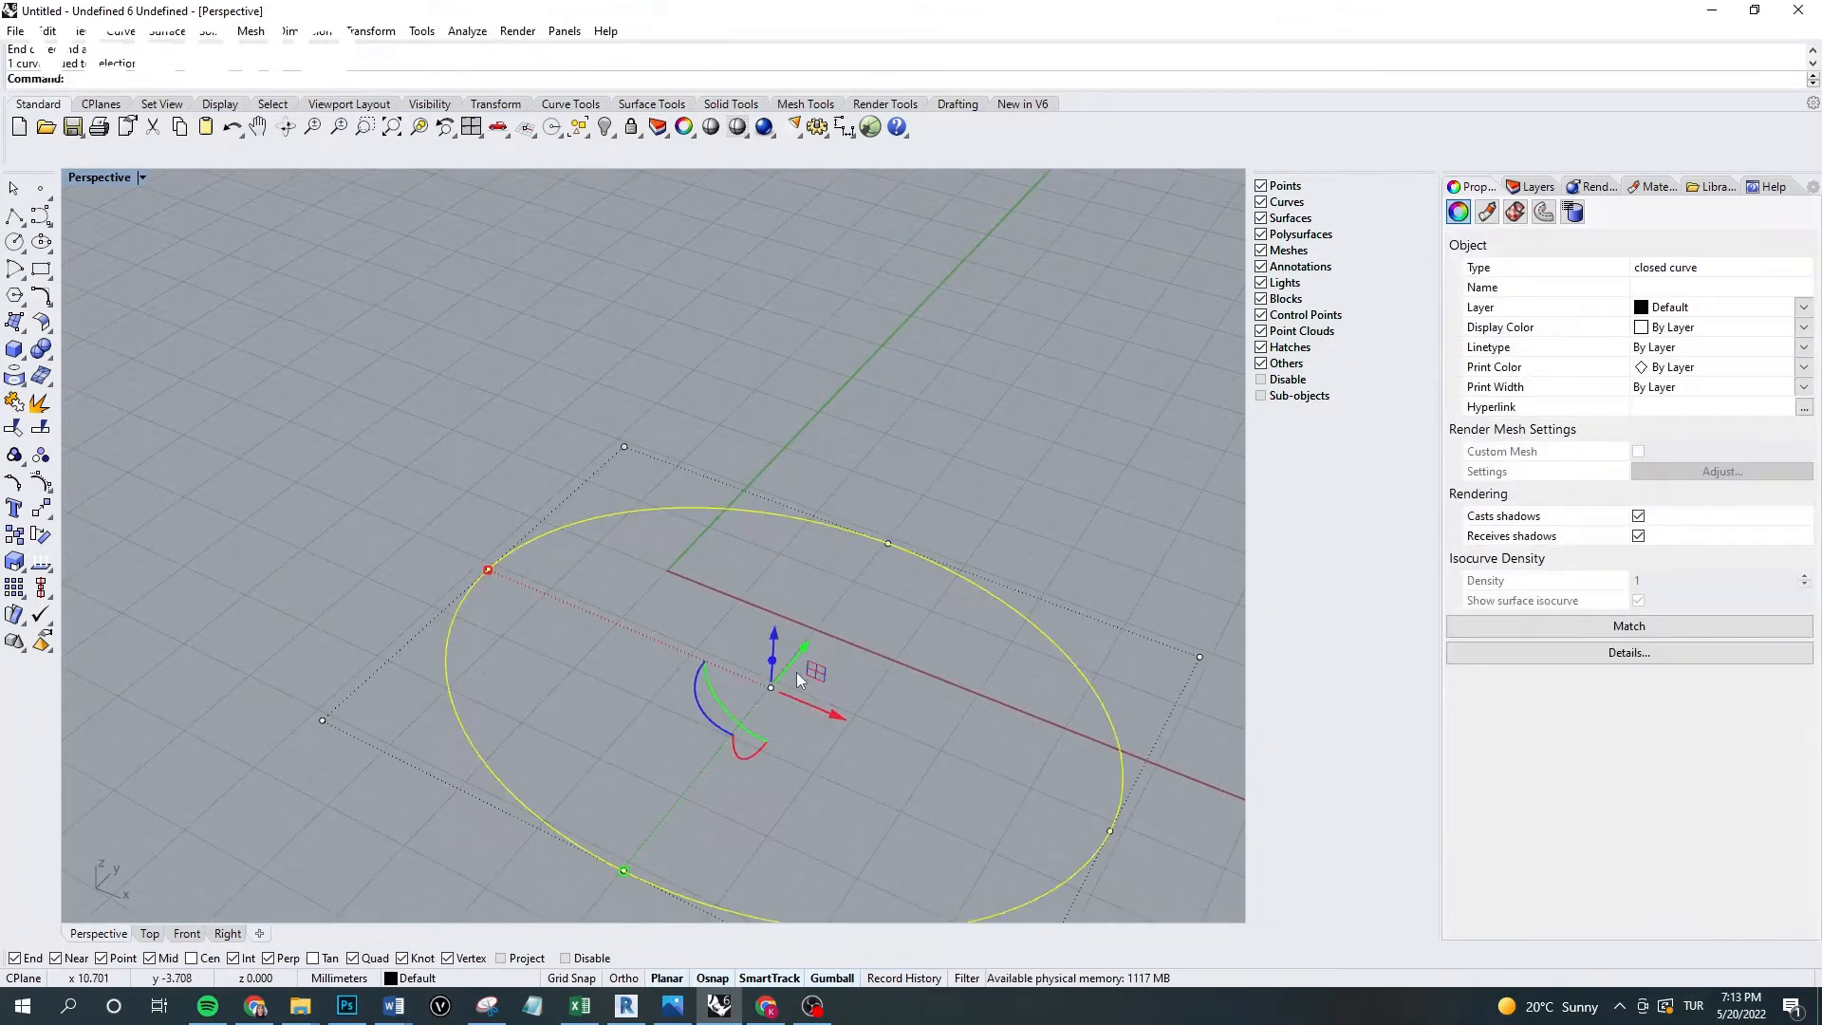
key("Delete")
left_click(43, 248)
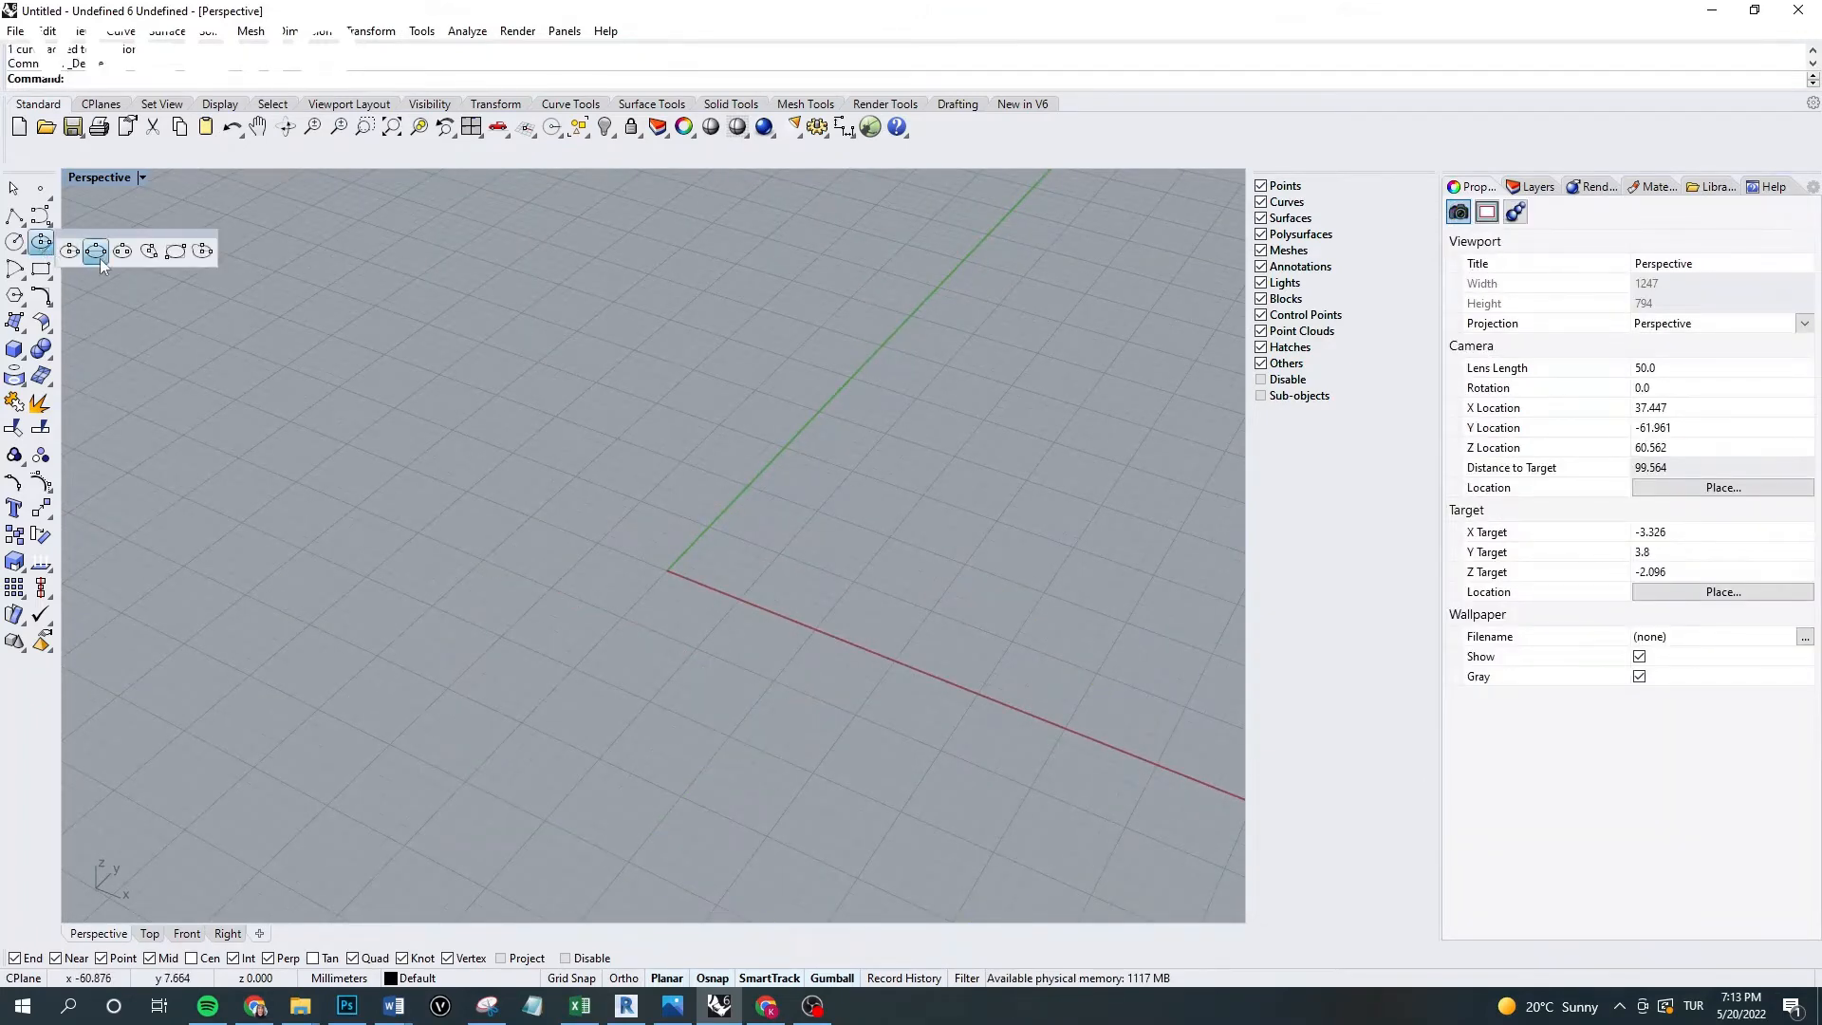
left_click(122, 252)
left_click(515, 759)
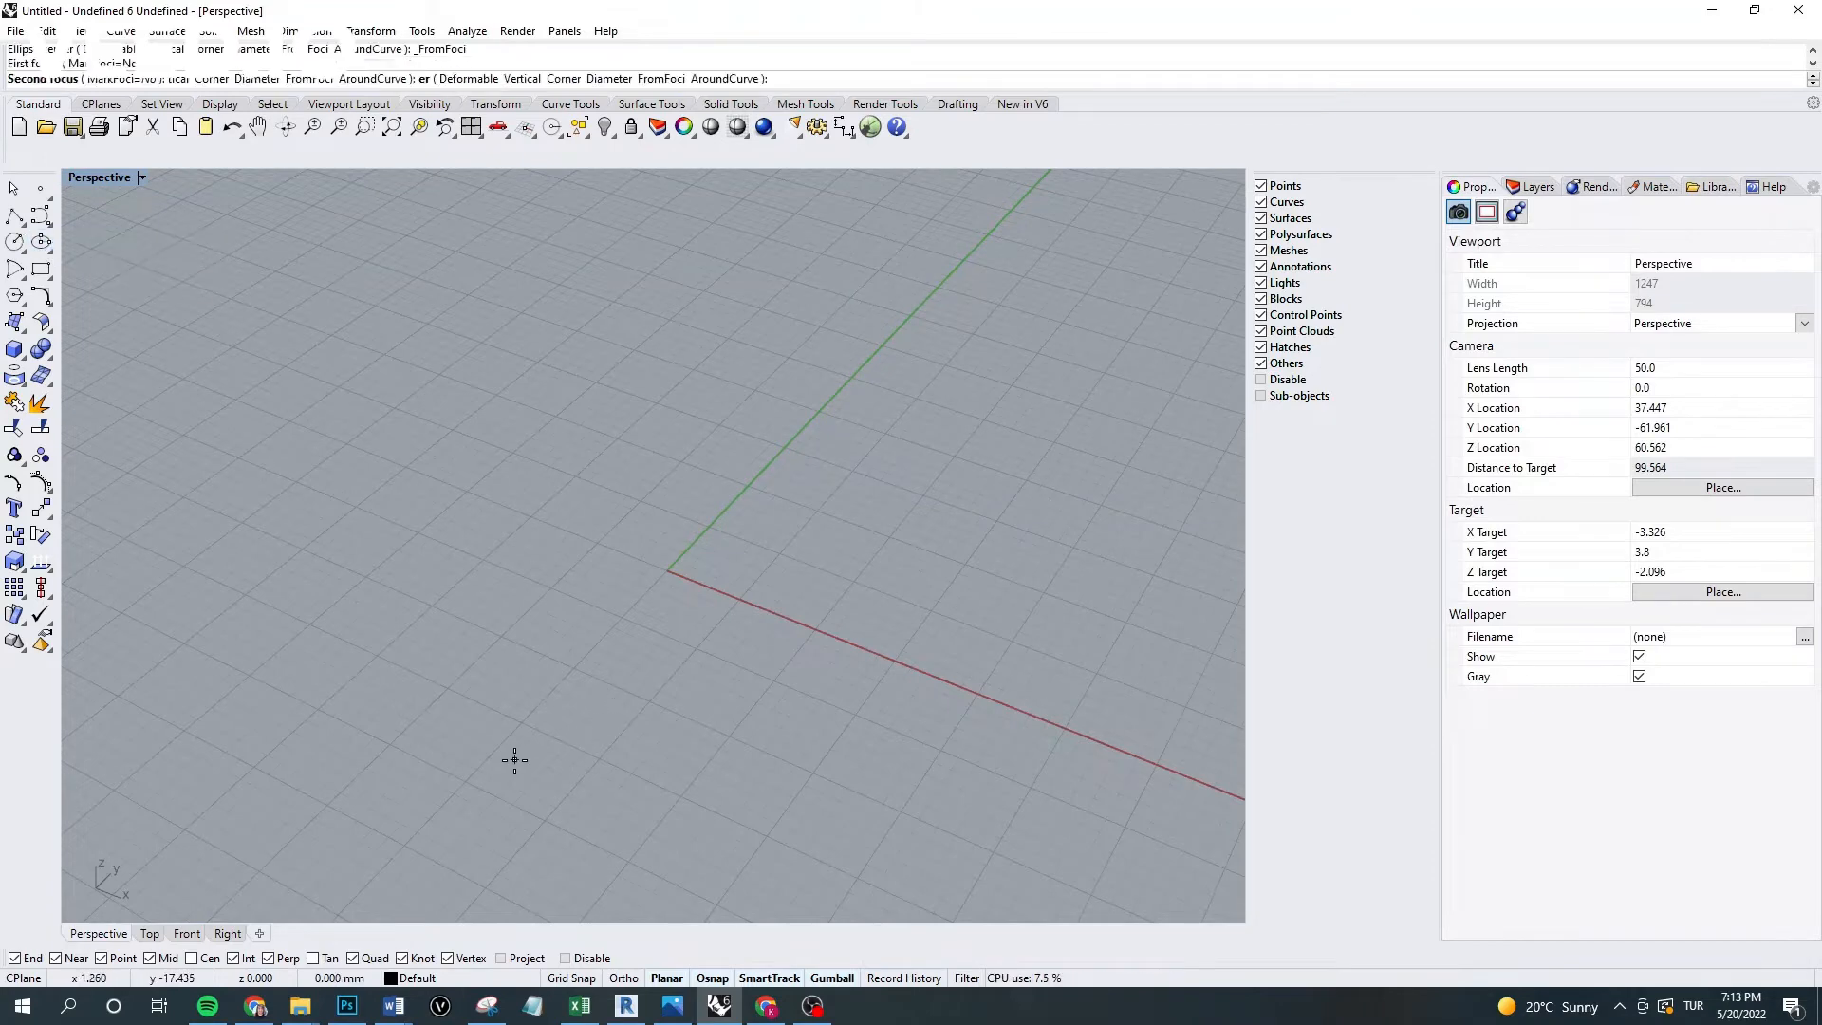
left_click(981, 752)
scroll(915, 630, "down", 6)
scroll(923, 690, "up", 8)
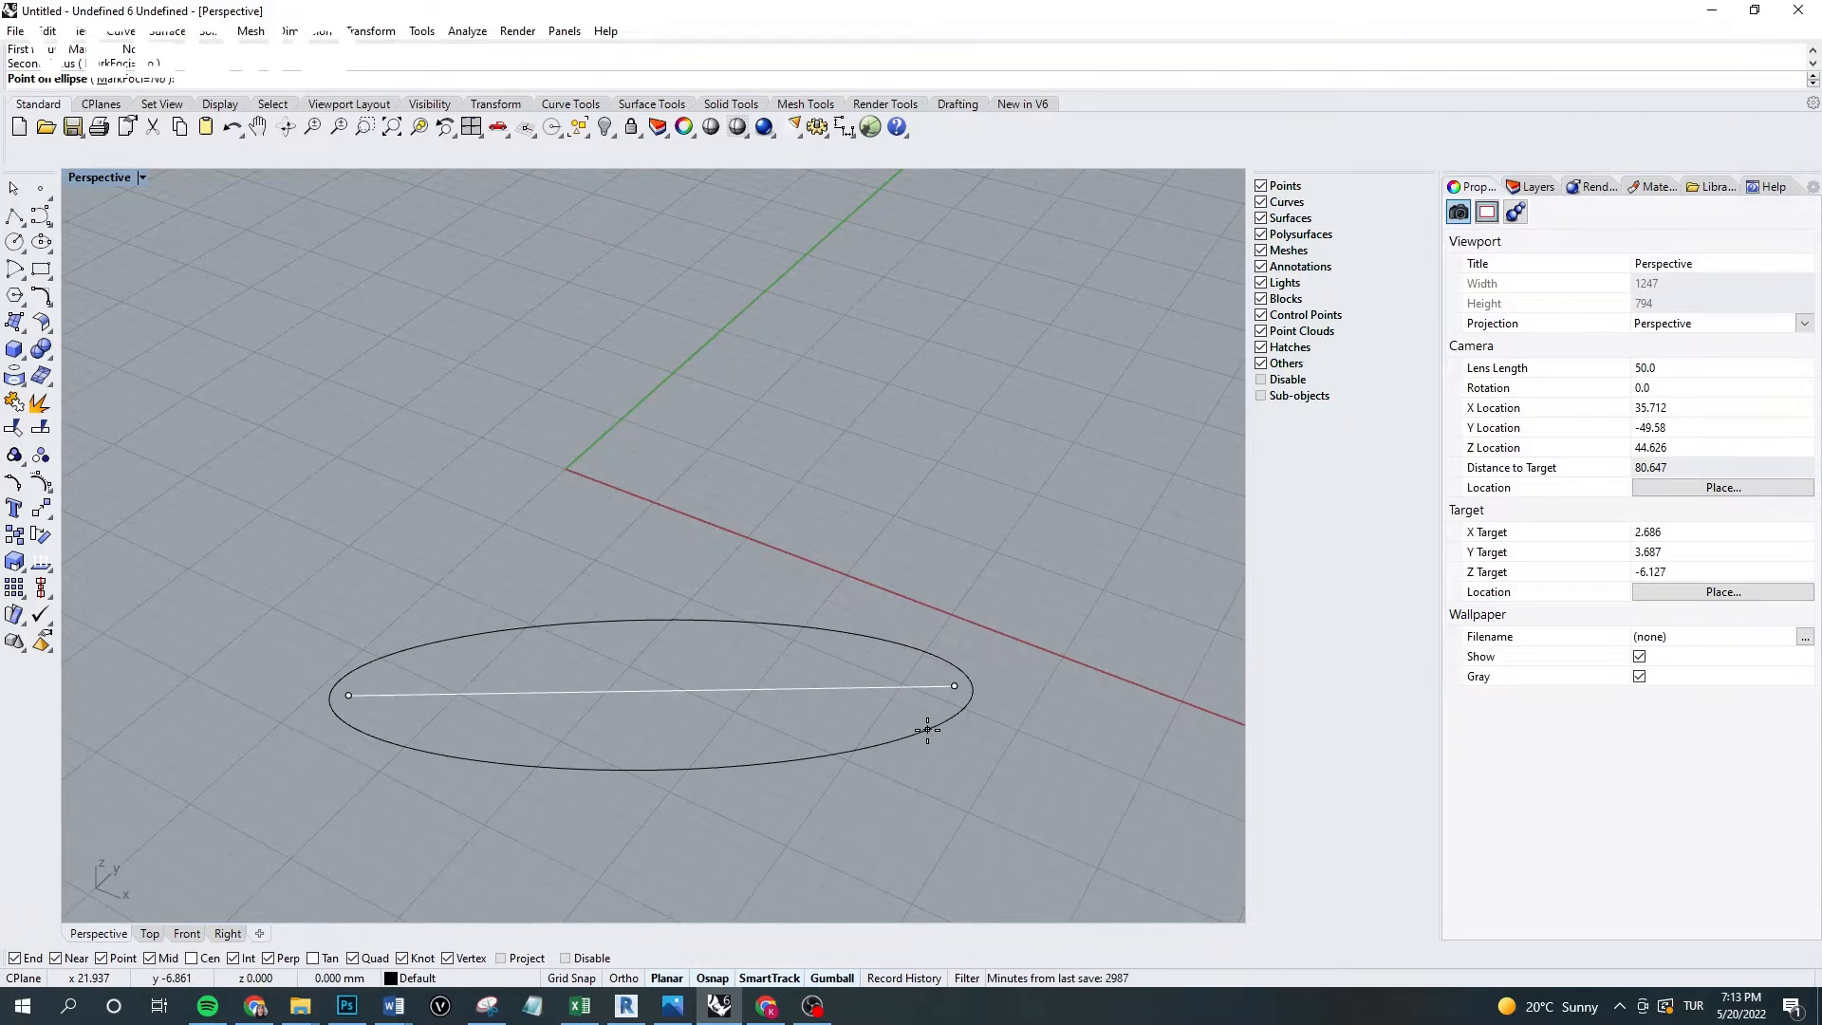
scroll(765, 651, "up", 4)
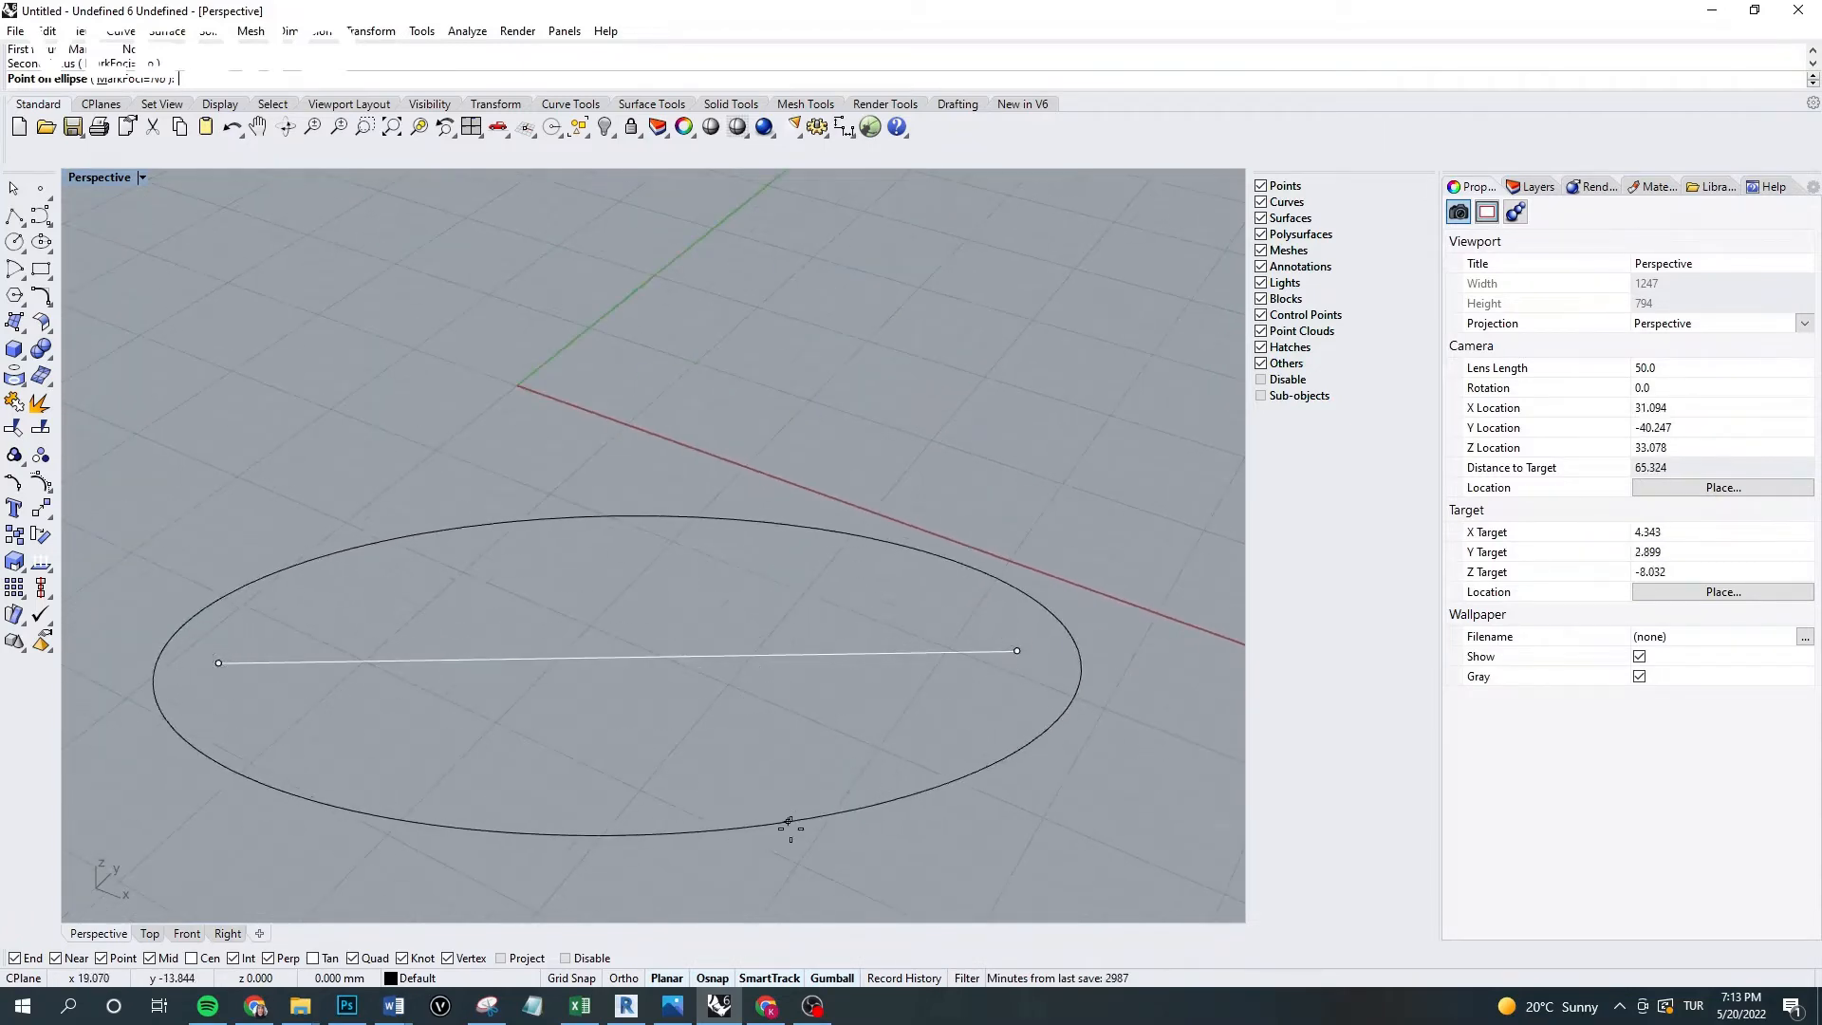
scroll(715, 740, "down", 6)
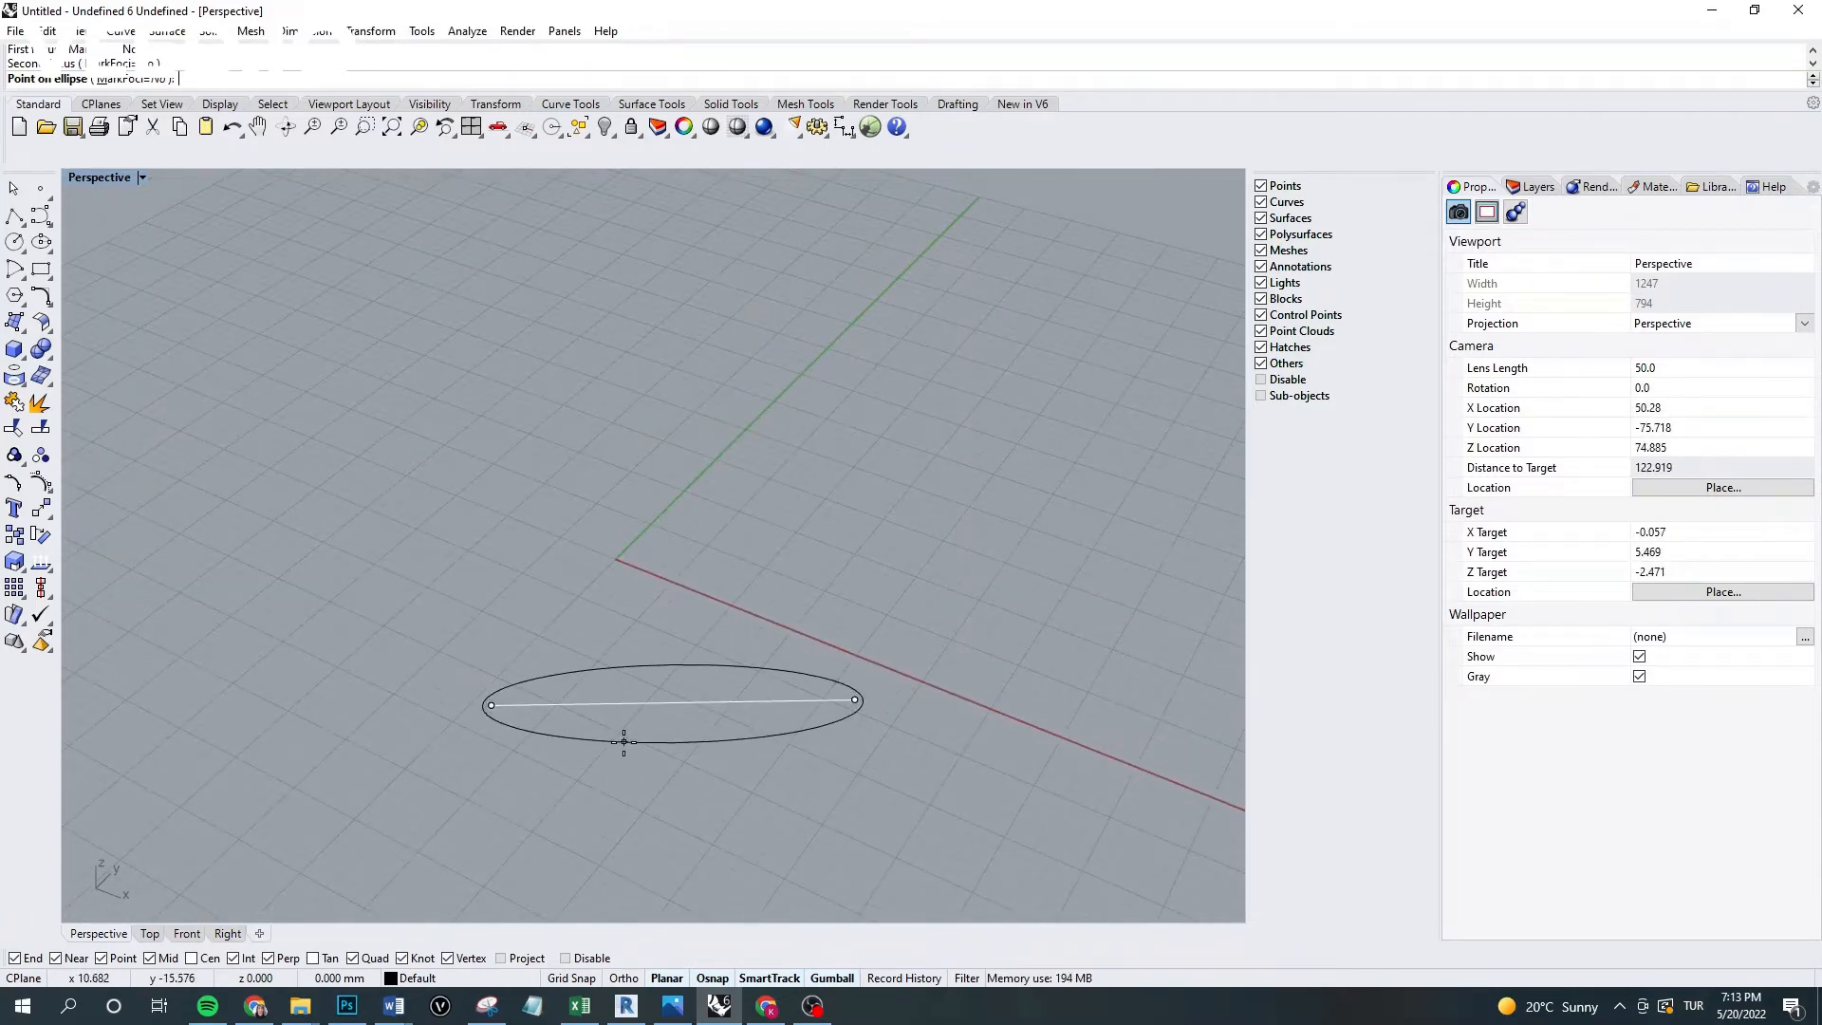
key("Escape")
Start an ellipse from foci, placing the first focus near the origin and the second focus across the X axis.
left_click(41, 241)
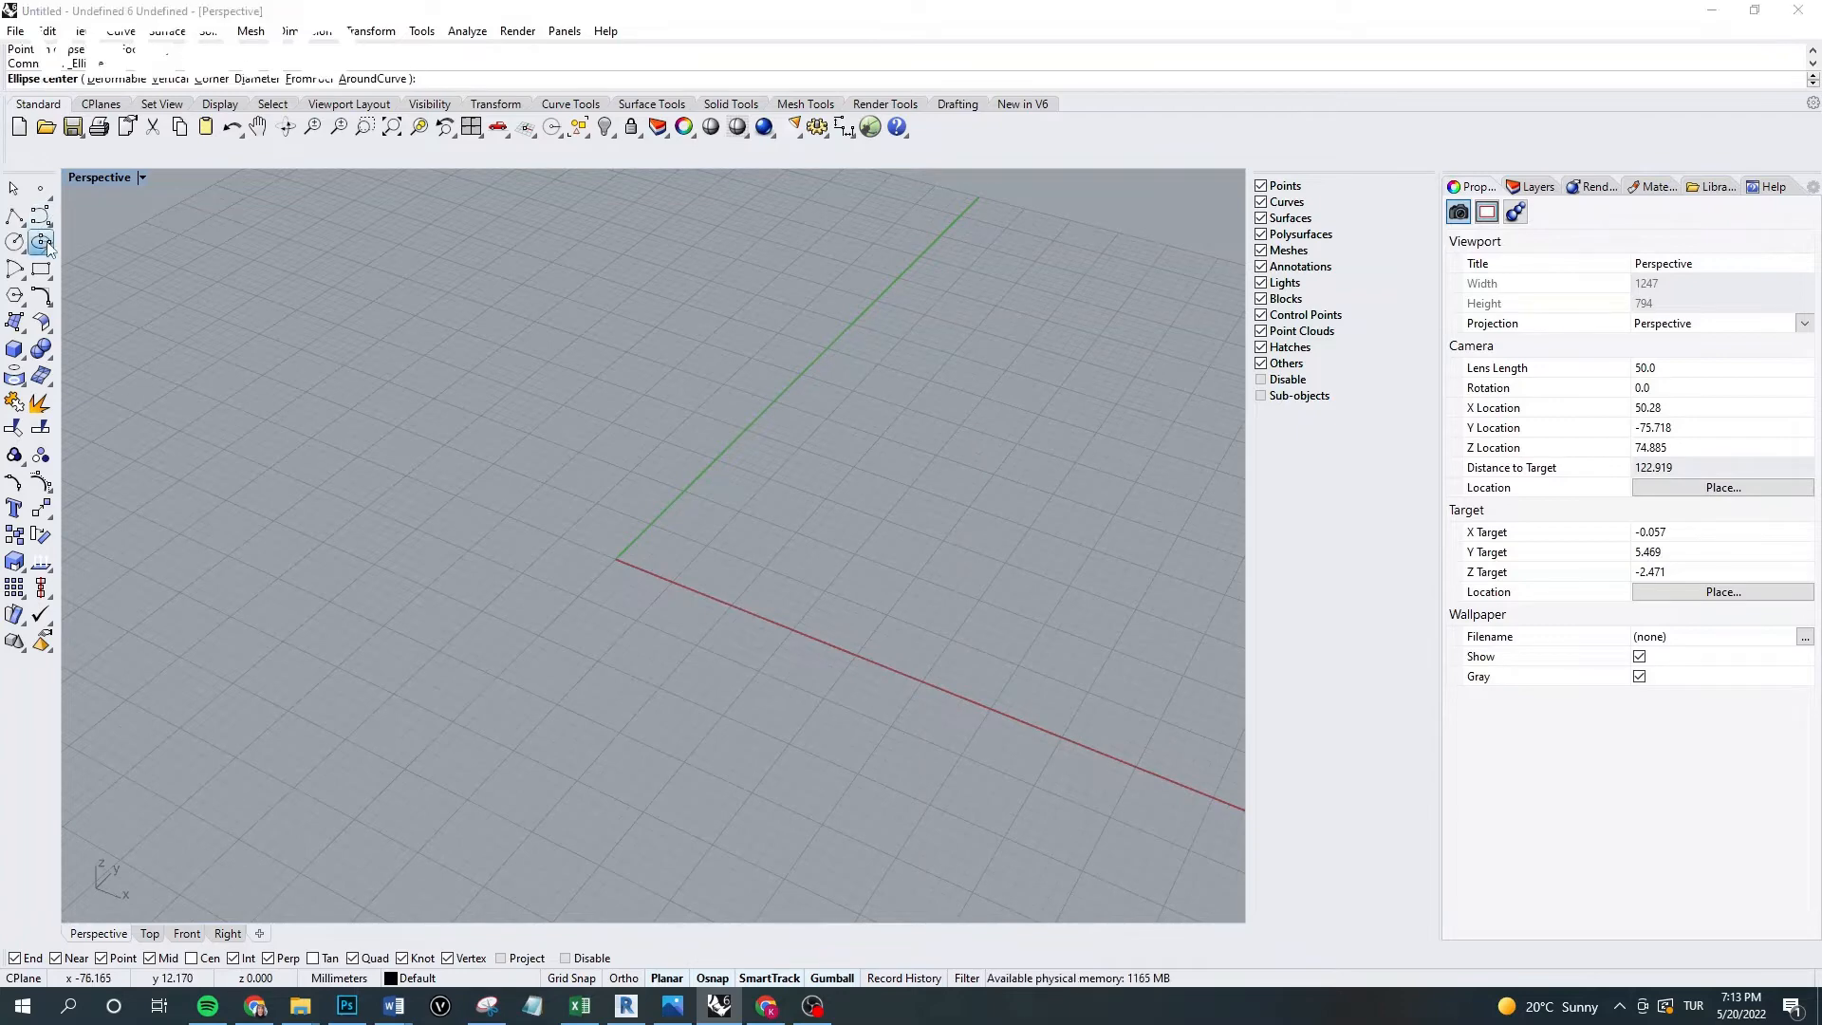
left_click(42, 242)
left_click(118, 254)
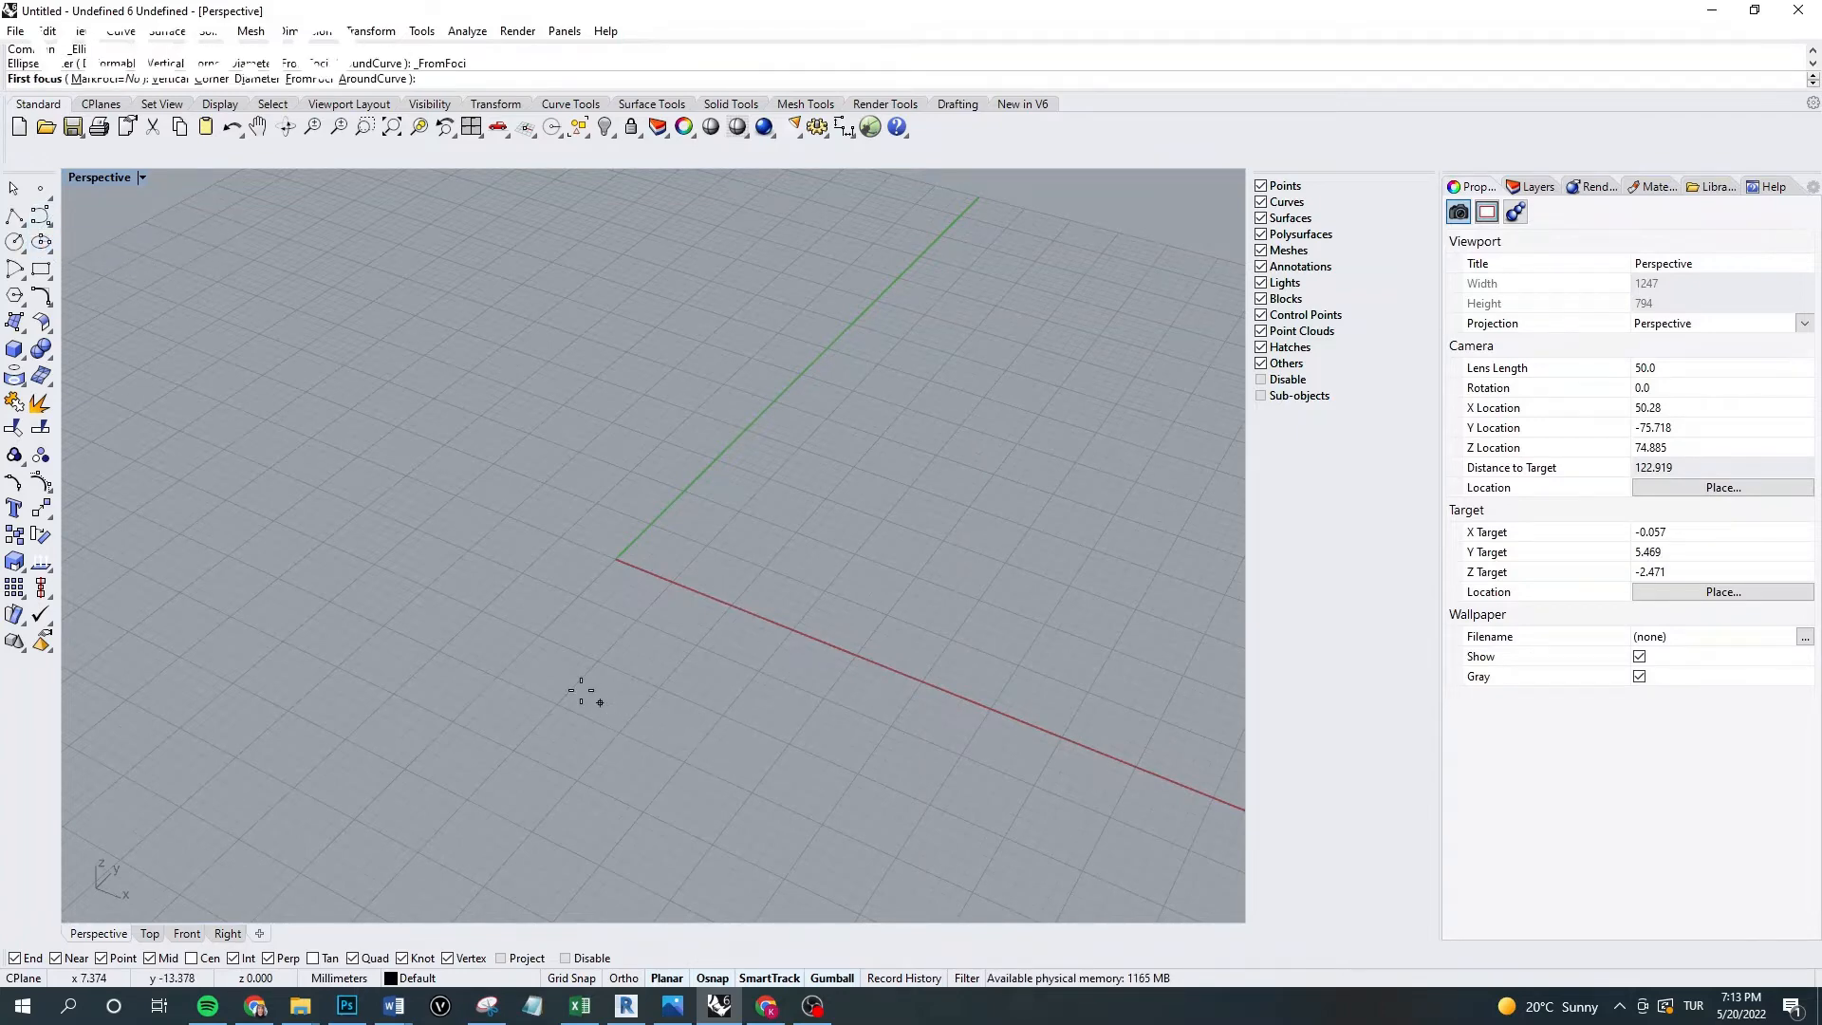
left_click(557, 663)
scroll(420, 638, "down", 2)
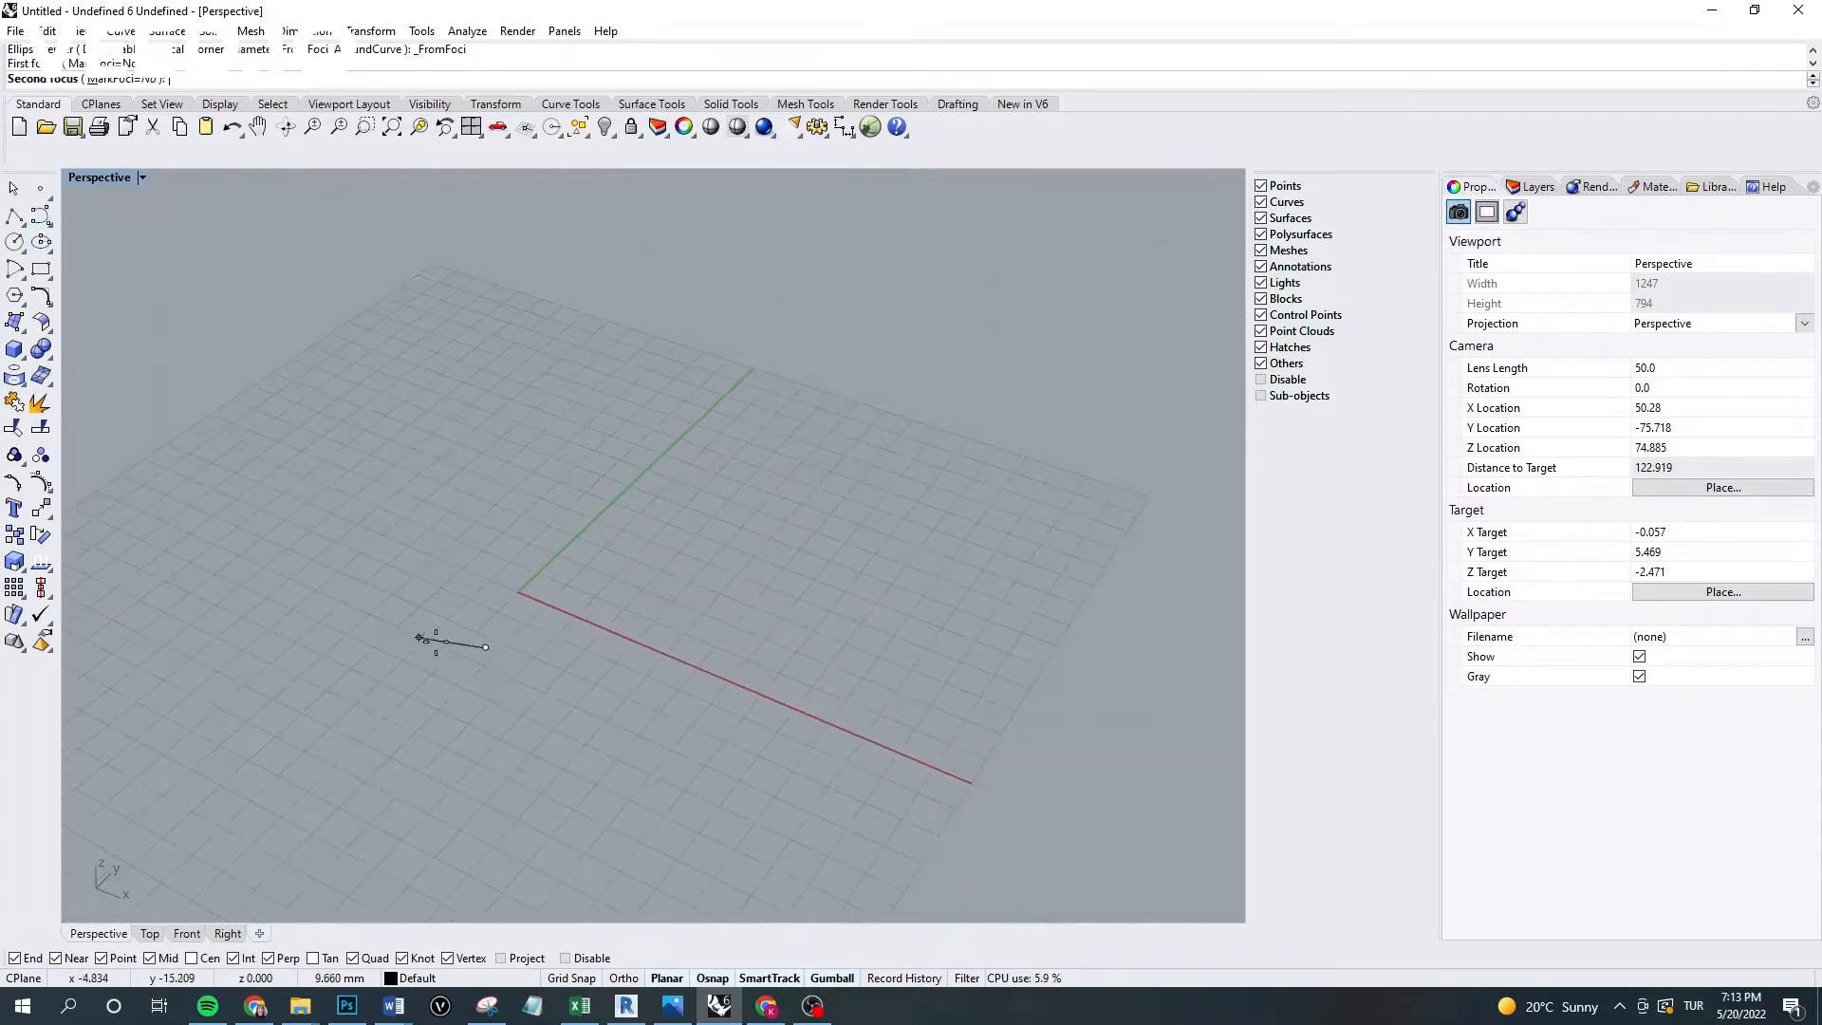
scroll(420, 638, "up", 2)
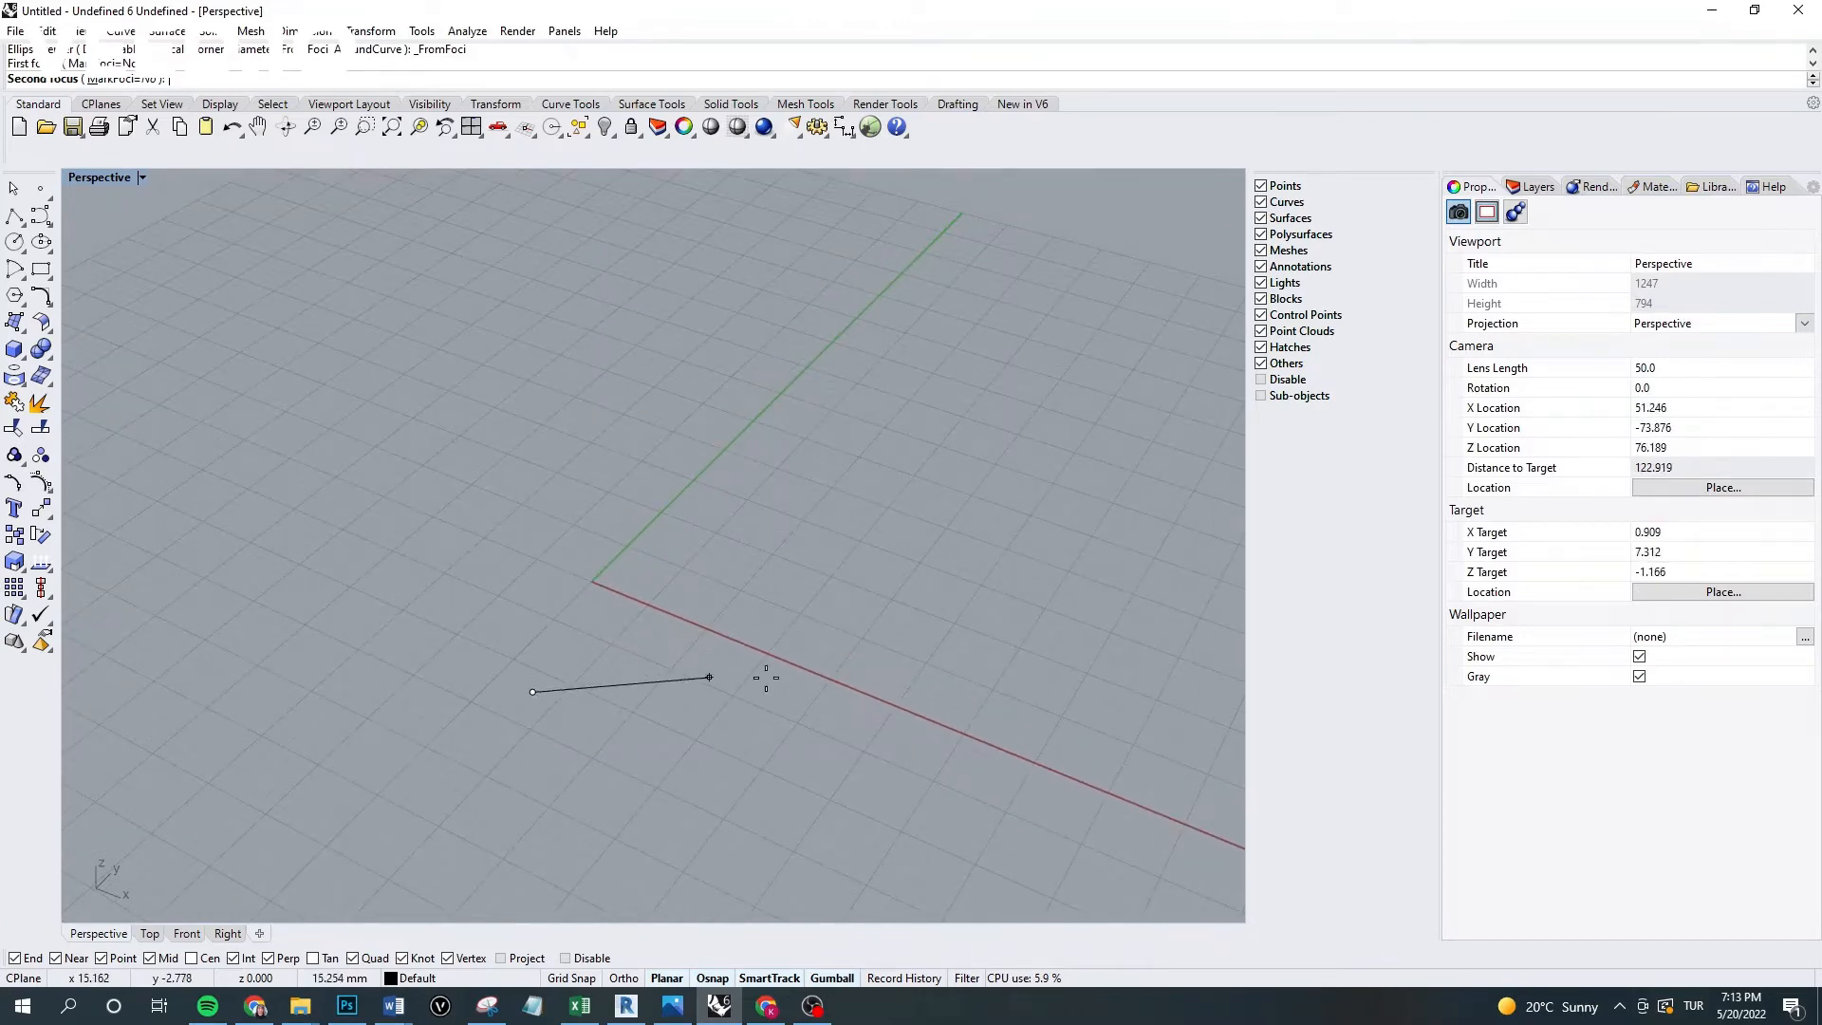
scroll(765, 678, "up", 2)
left_click(1012, 691)
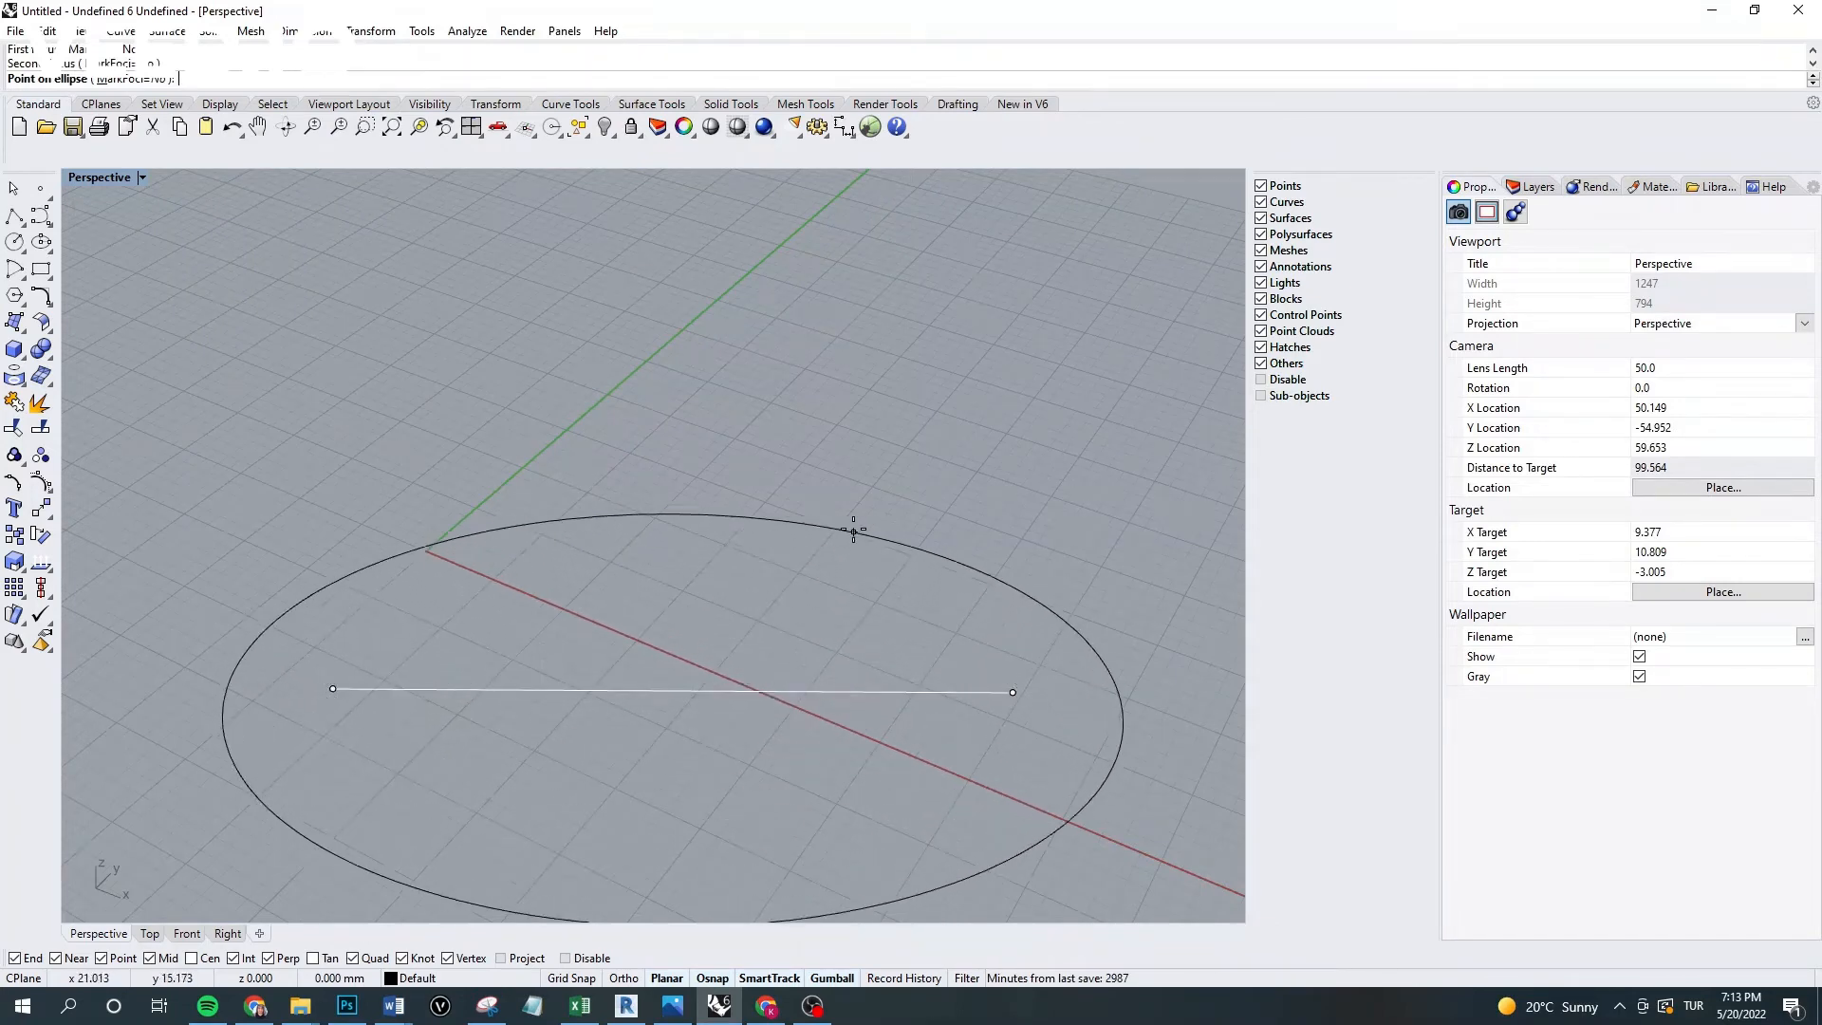
Finish the foci ellipse, entering 40 for the point on the ellipse and placing it at about X 27, Y 10.
scroll(854, 532, "down", 2)
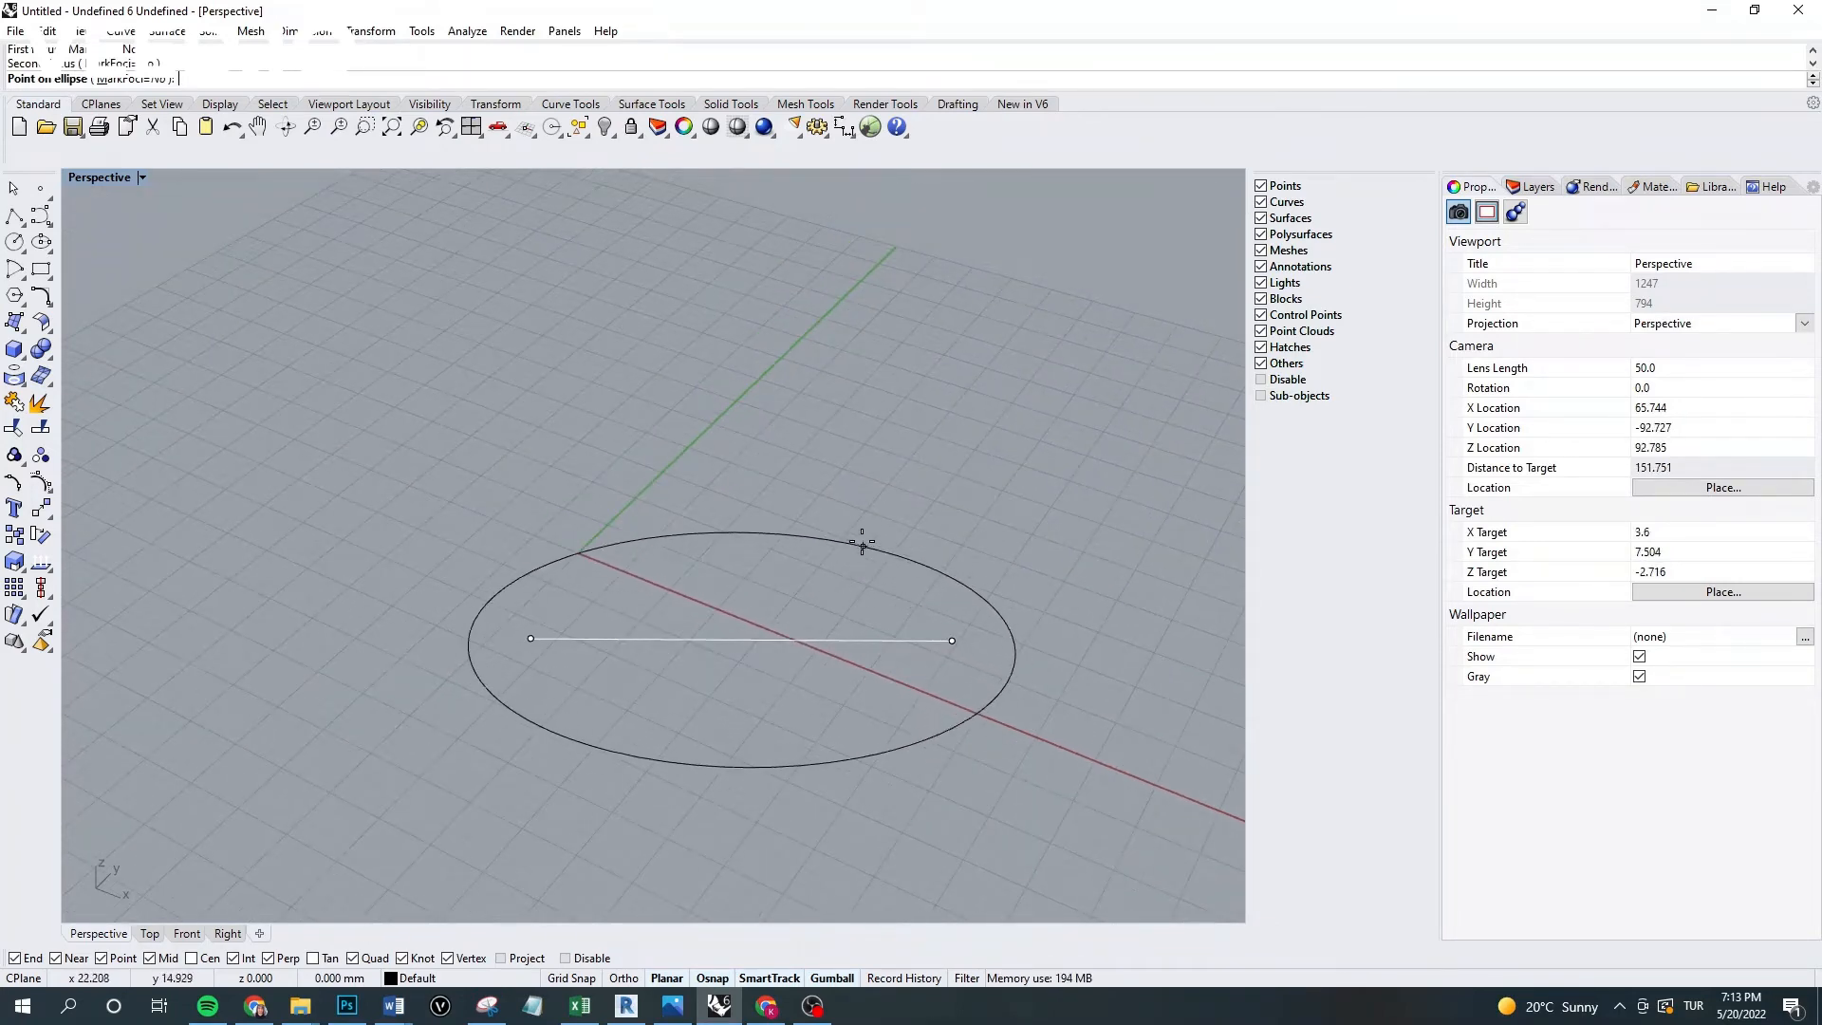
scroll(859, 536, "down", 3)
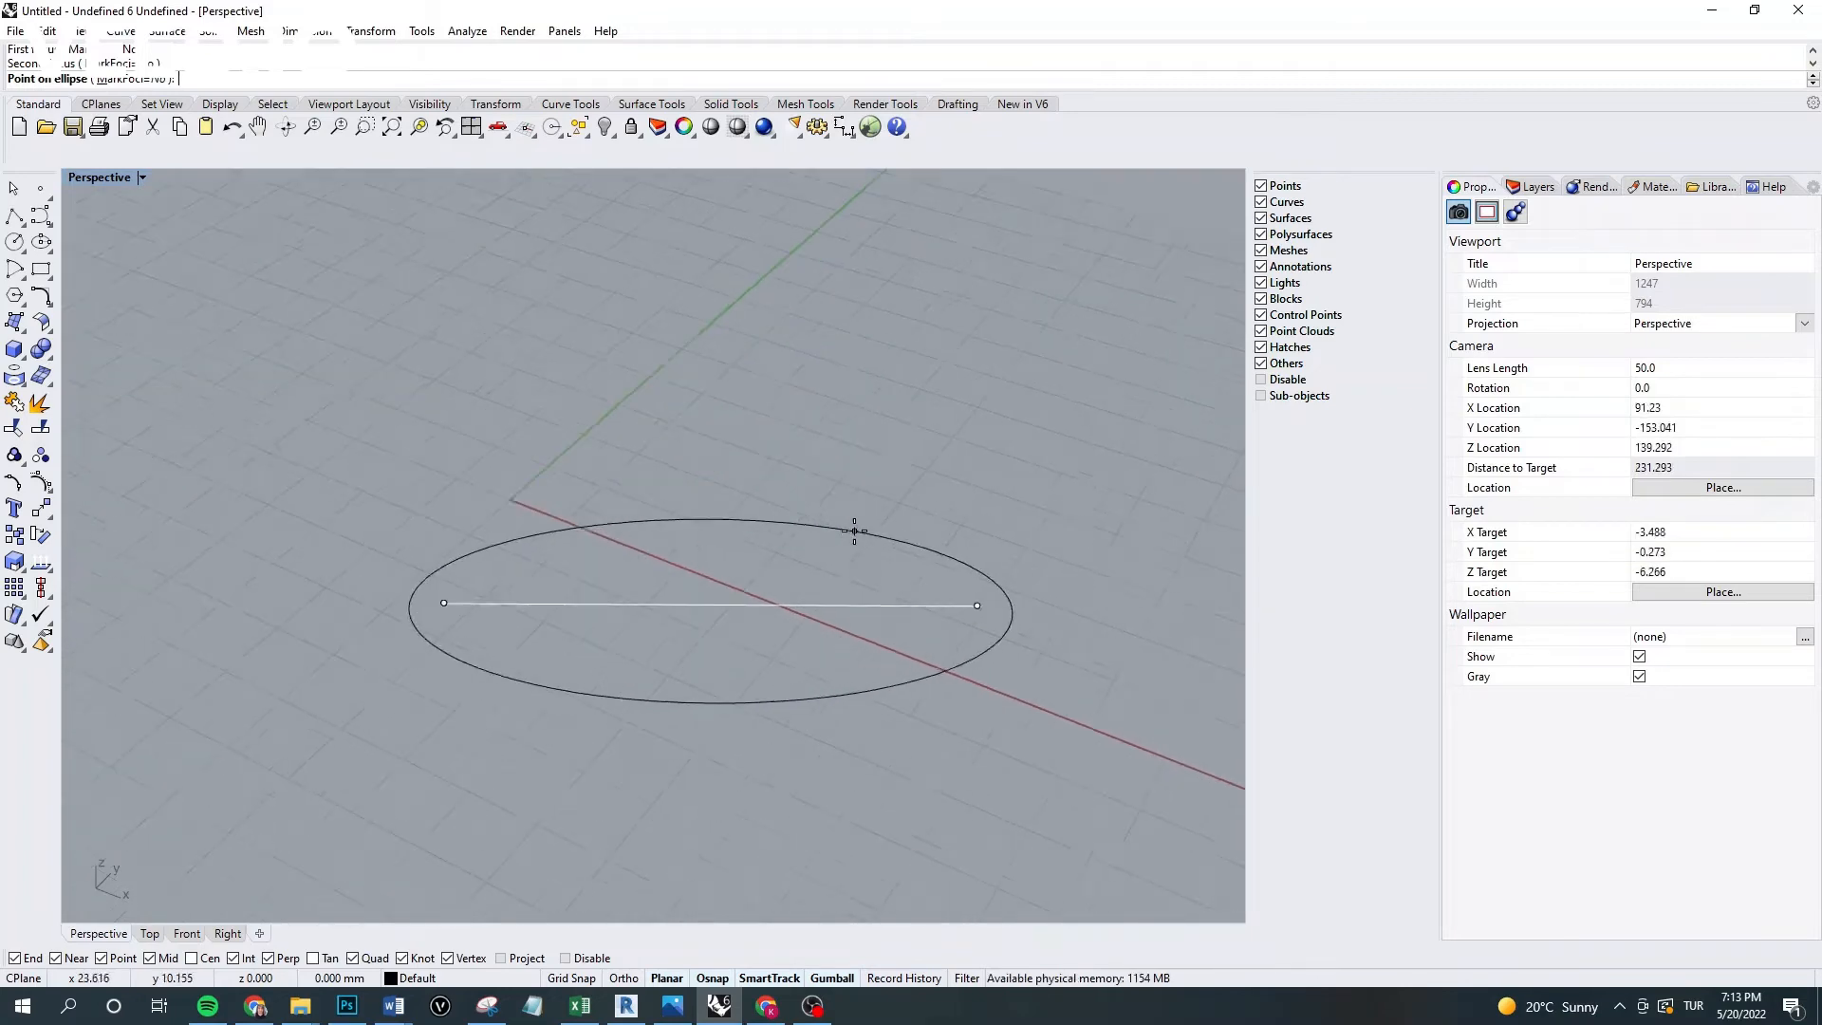
scroll(854, 531, "up", 5)
type("40")
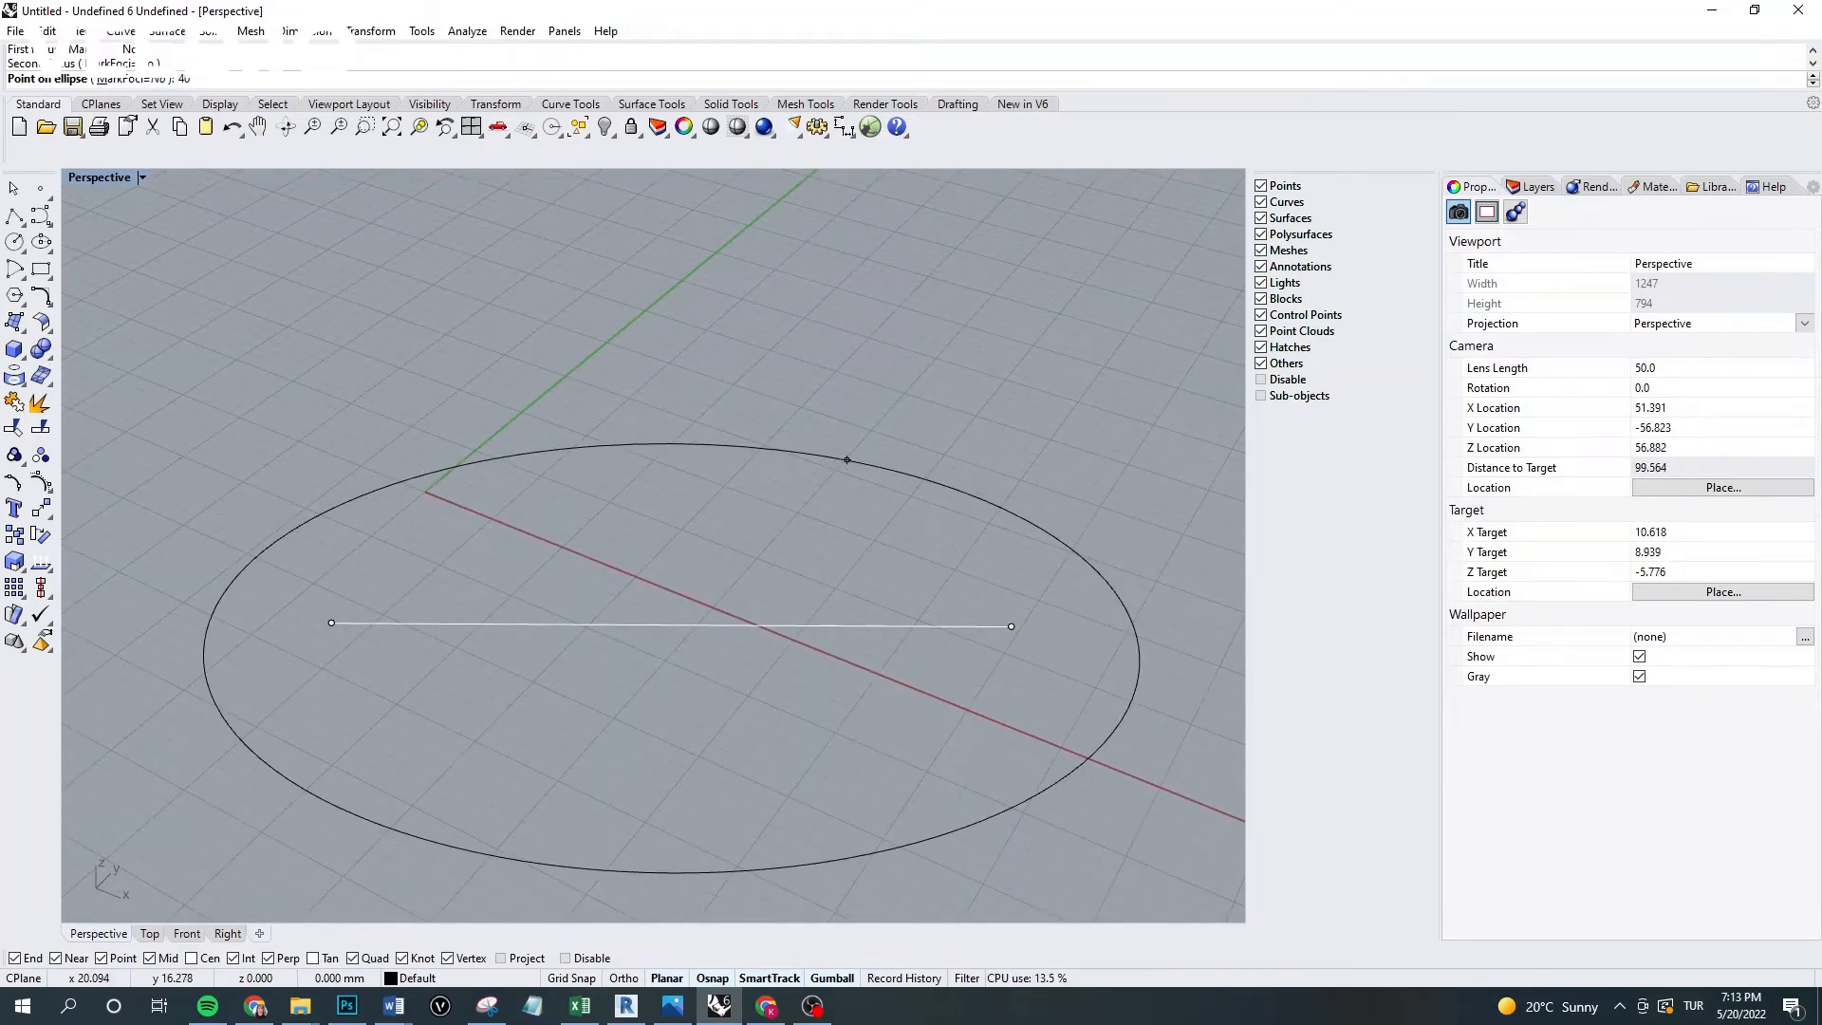
scroll(901, 450, "up", 2)
scroll(919, 513, "down", 3)
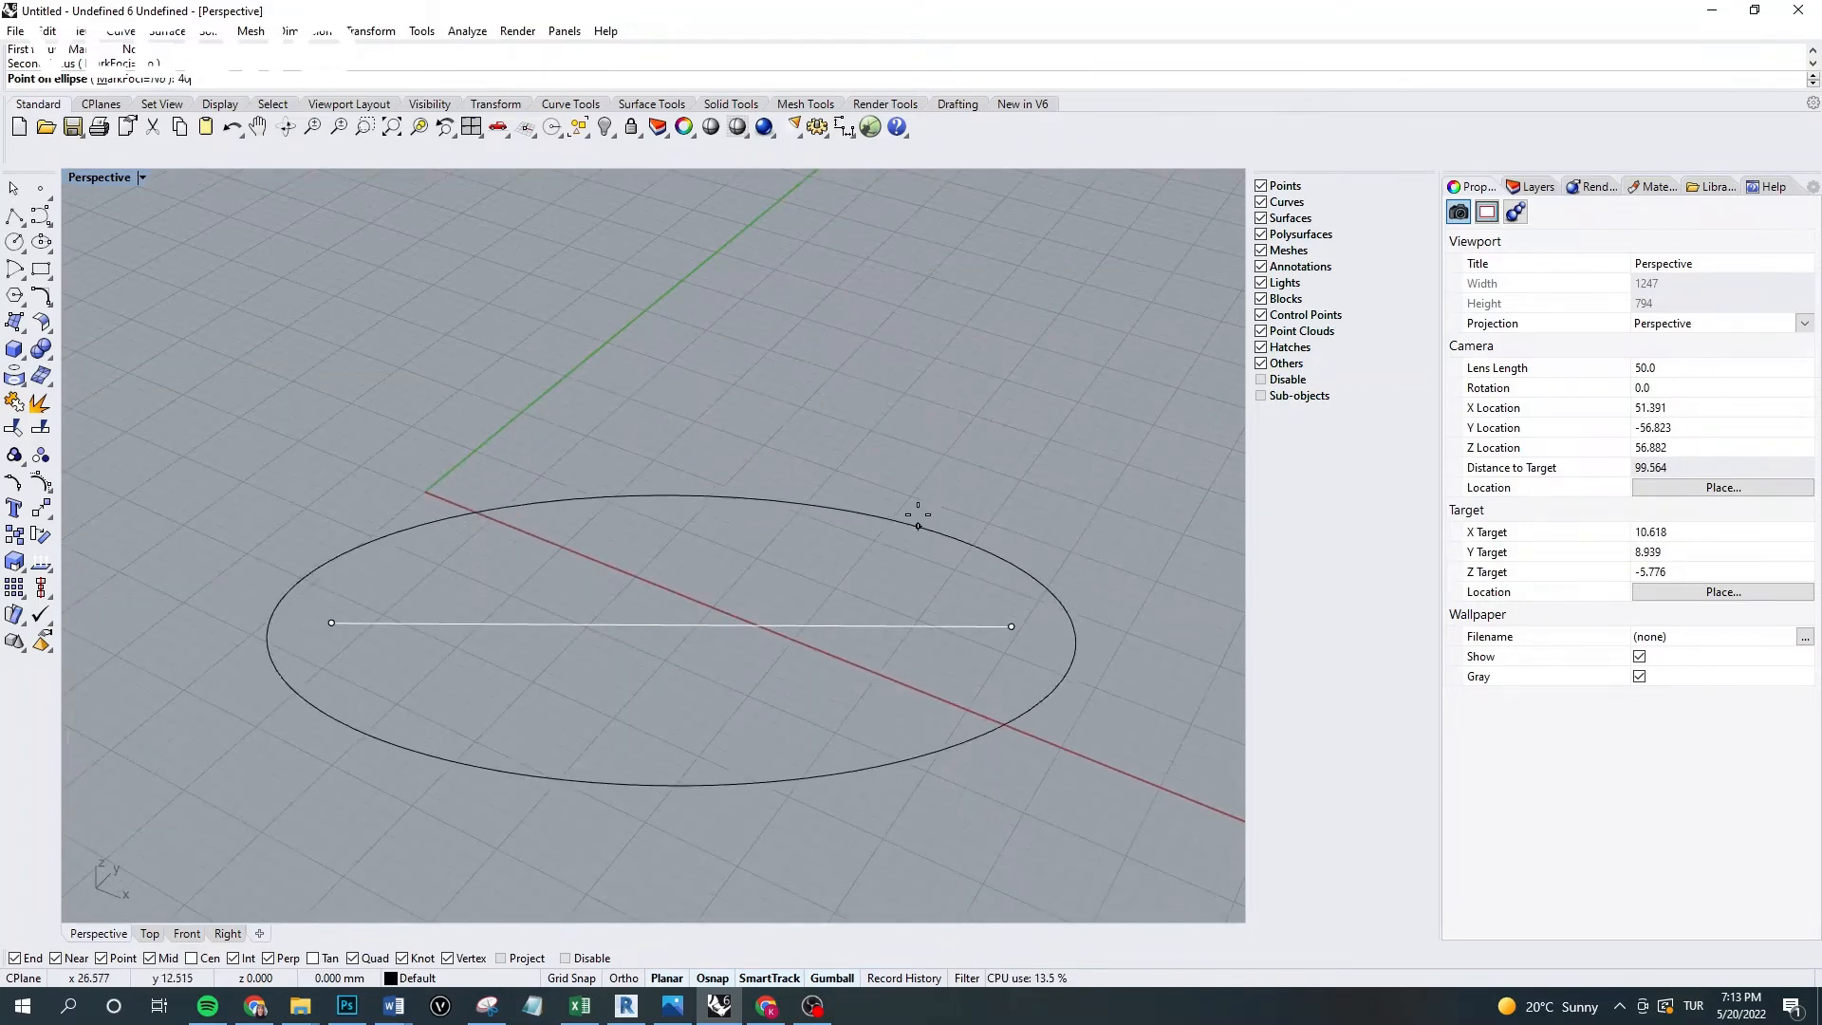
scroll(915, 423, "up", 3)
scroll(920, 429, "down", 2)
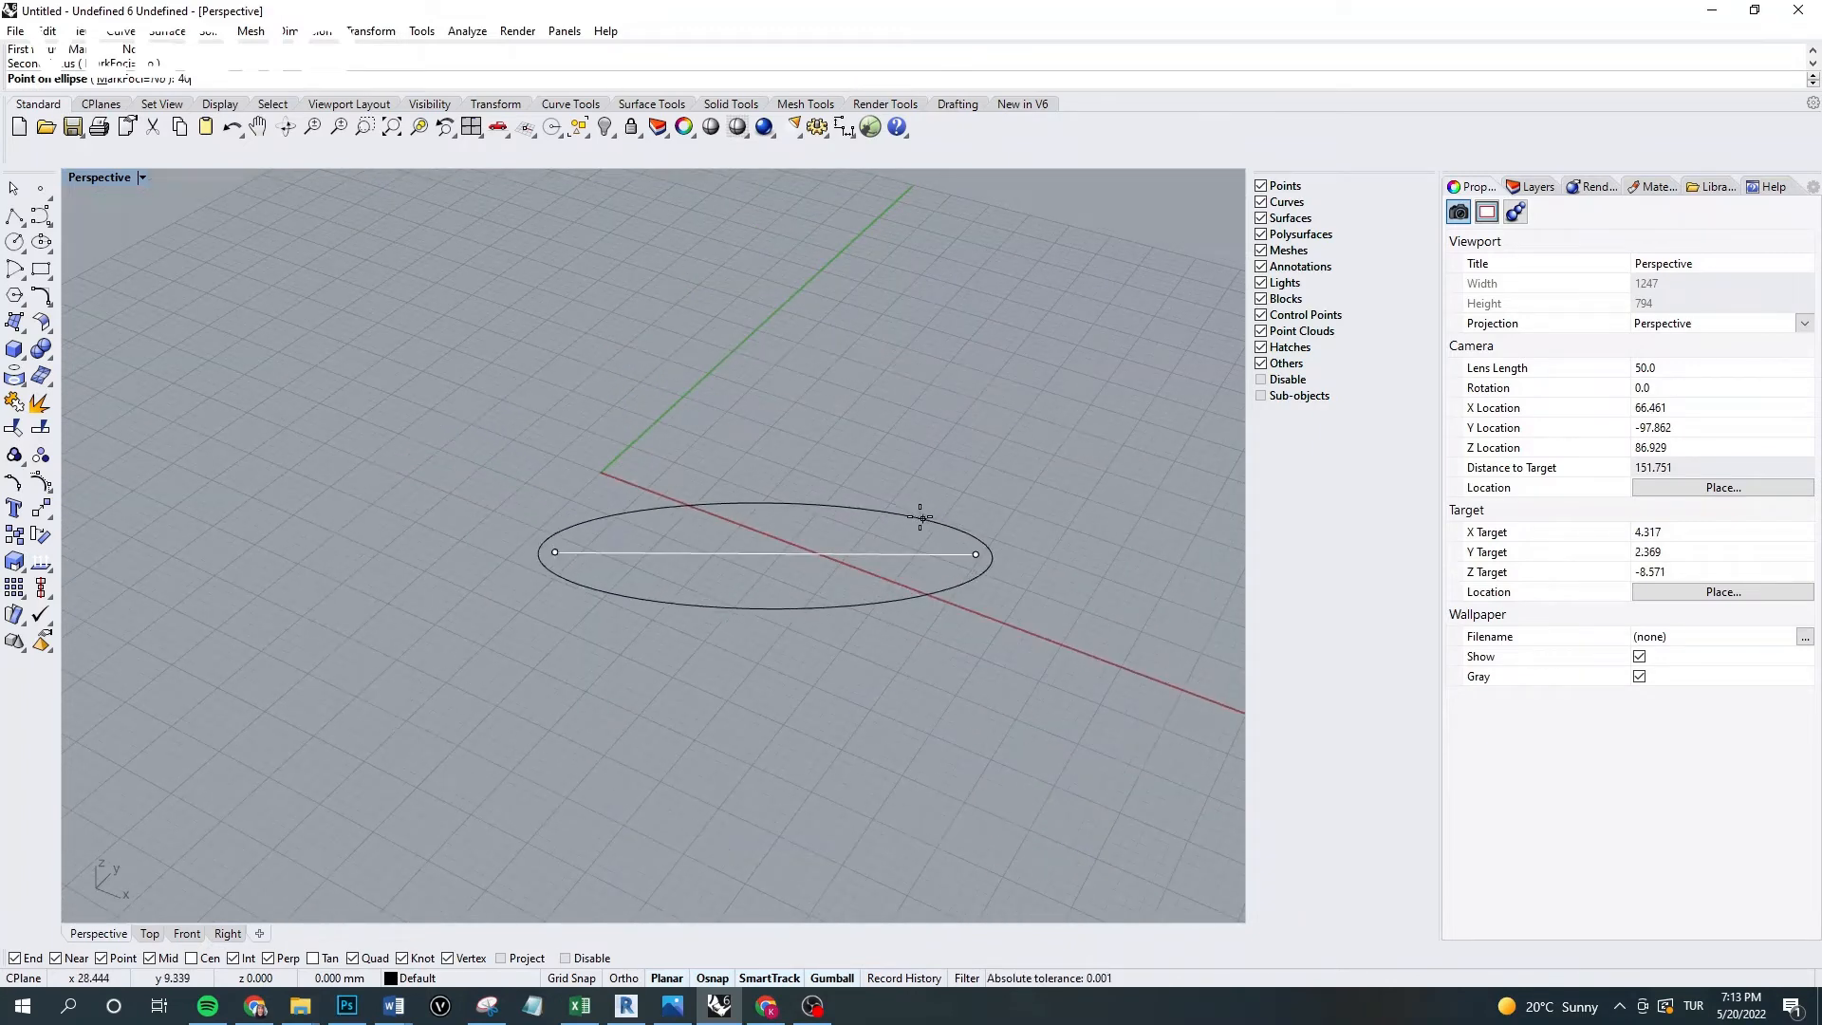
key("Return")
scroll(918, 504, "up", 3)
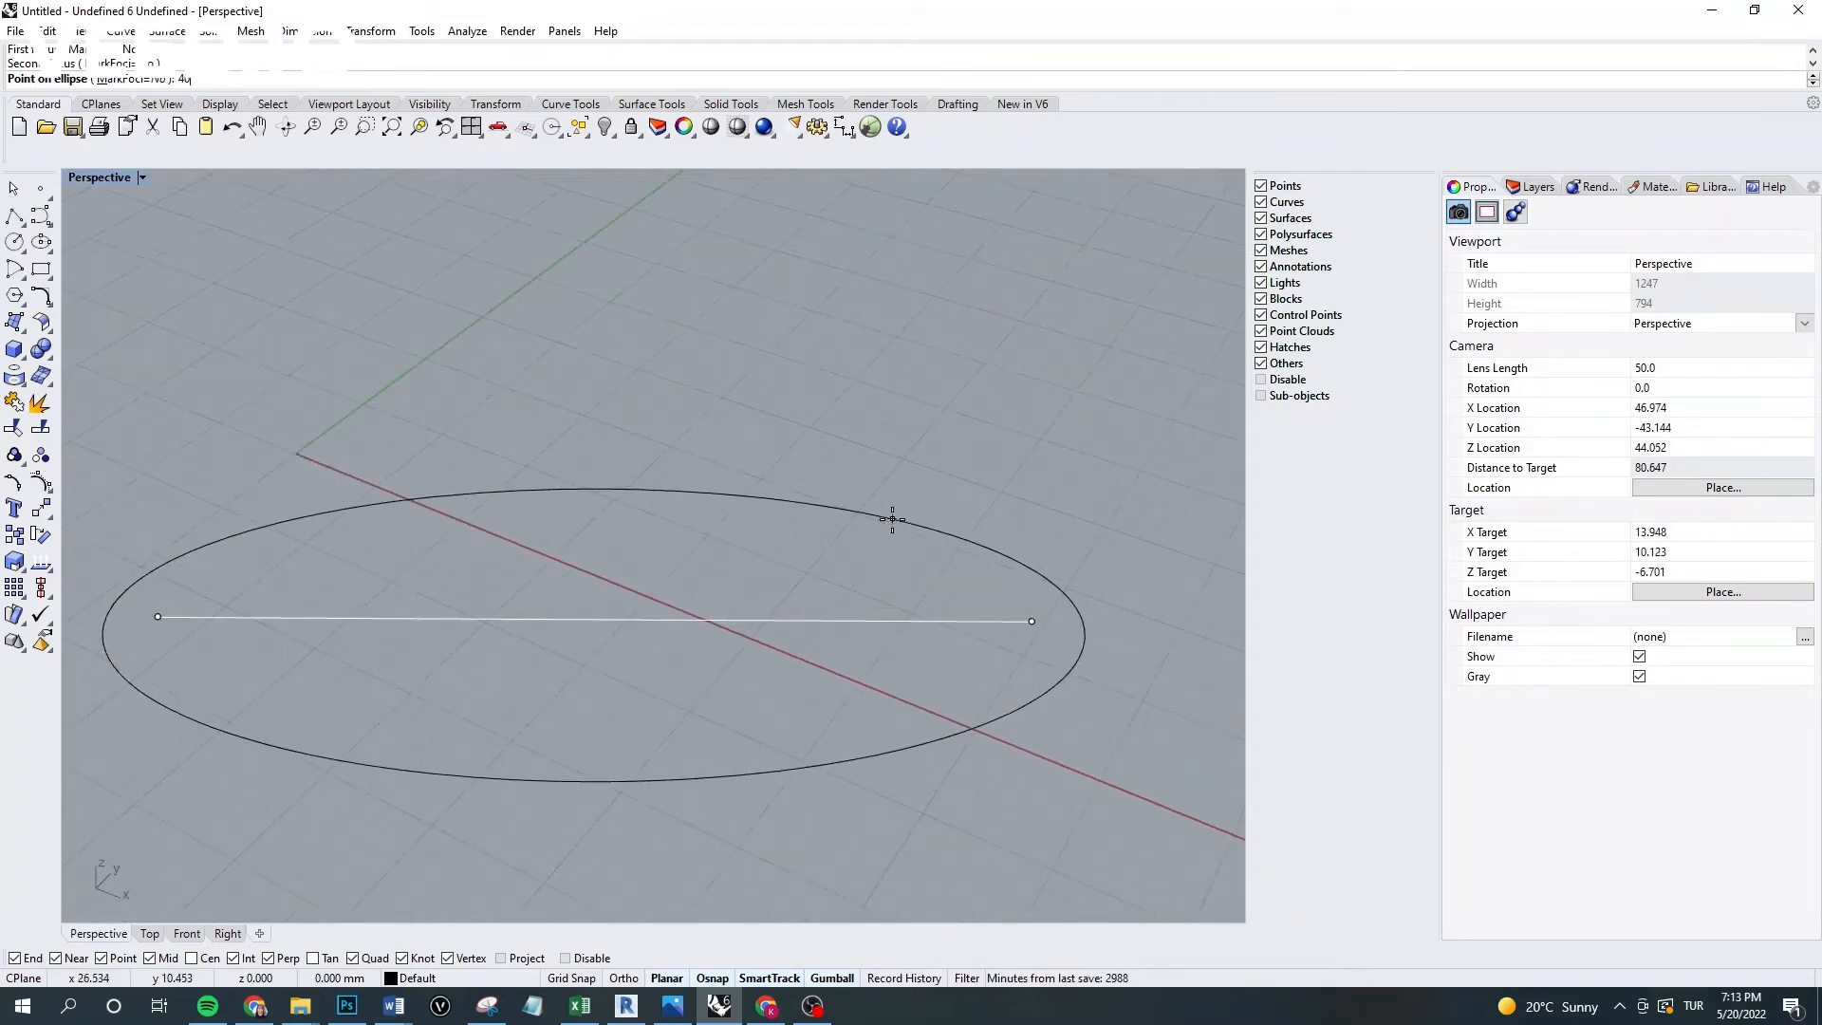
left_click(909, 521)
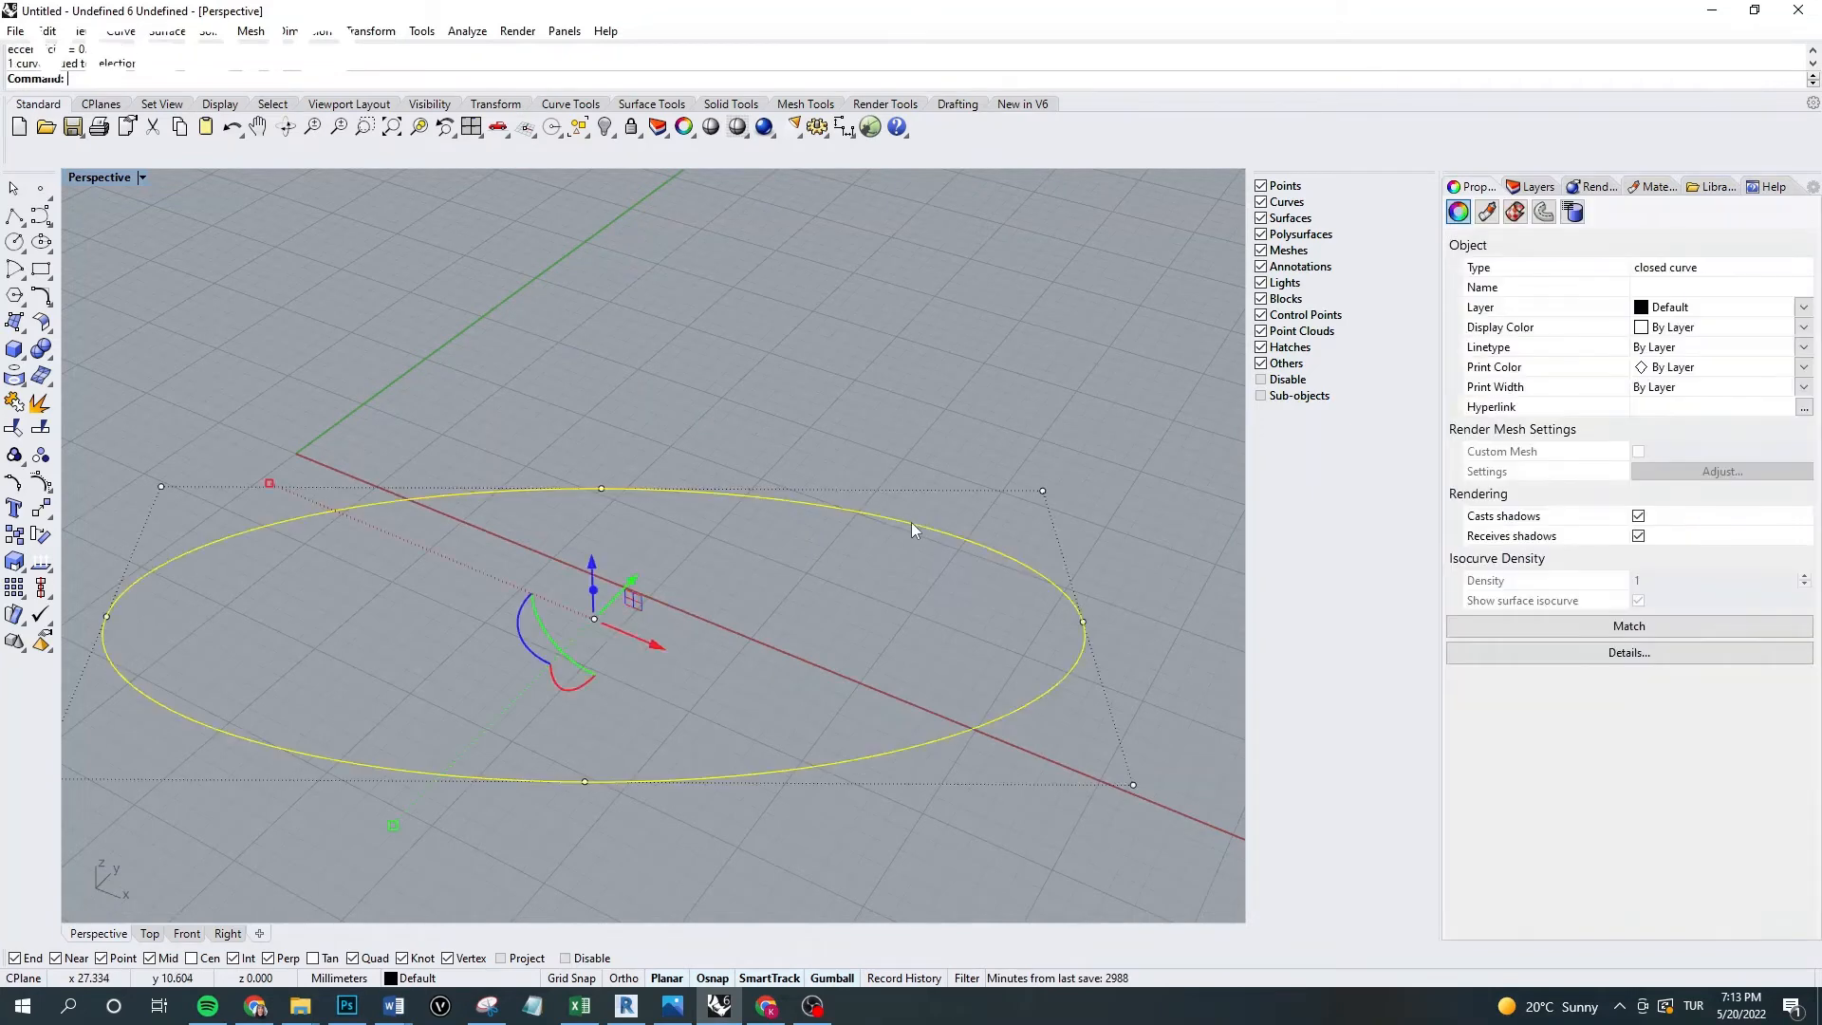
Delete the ellipse drawn from foci.
scroll(833, 590, "down", 3)
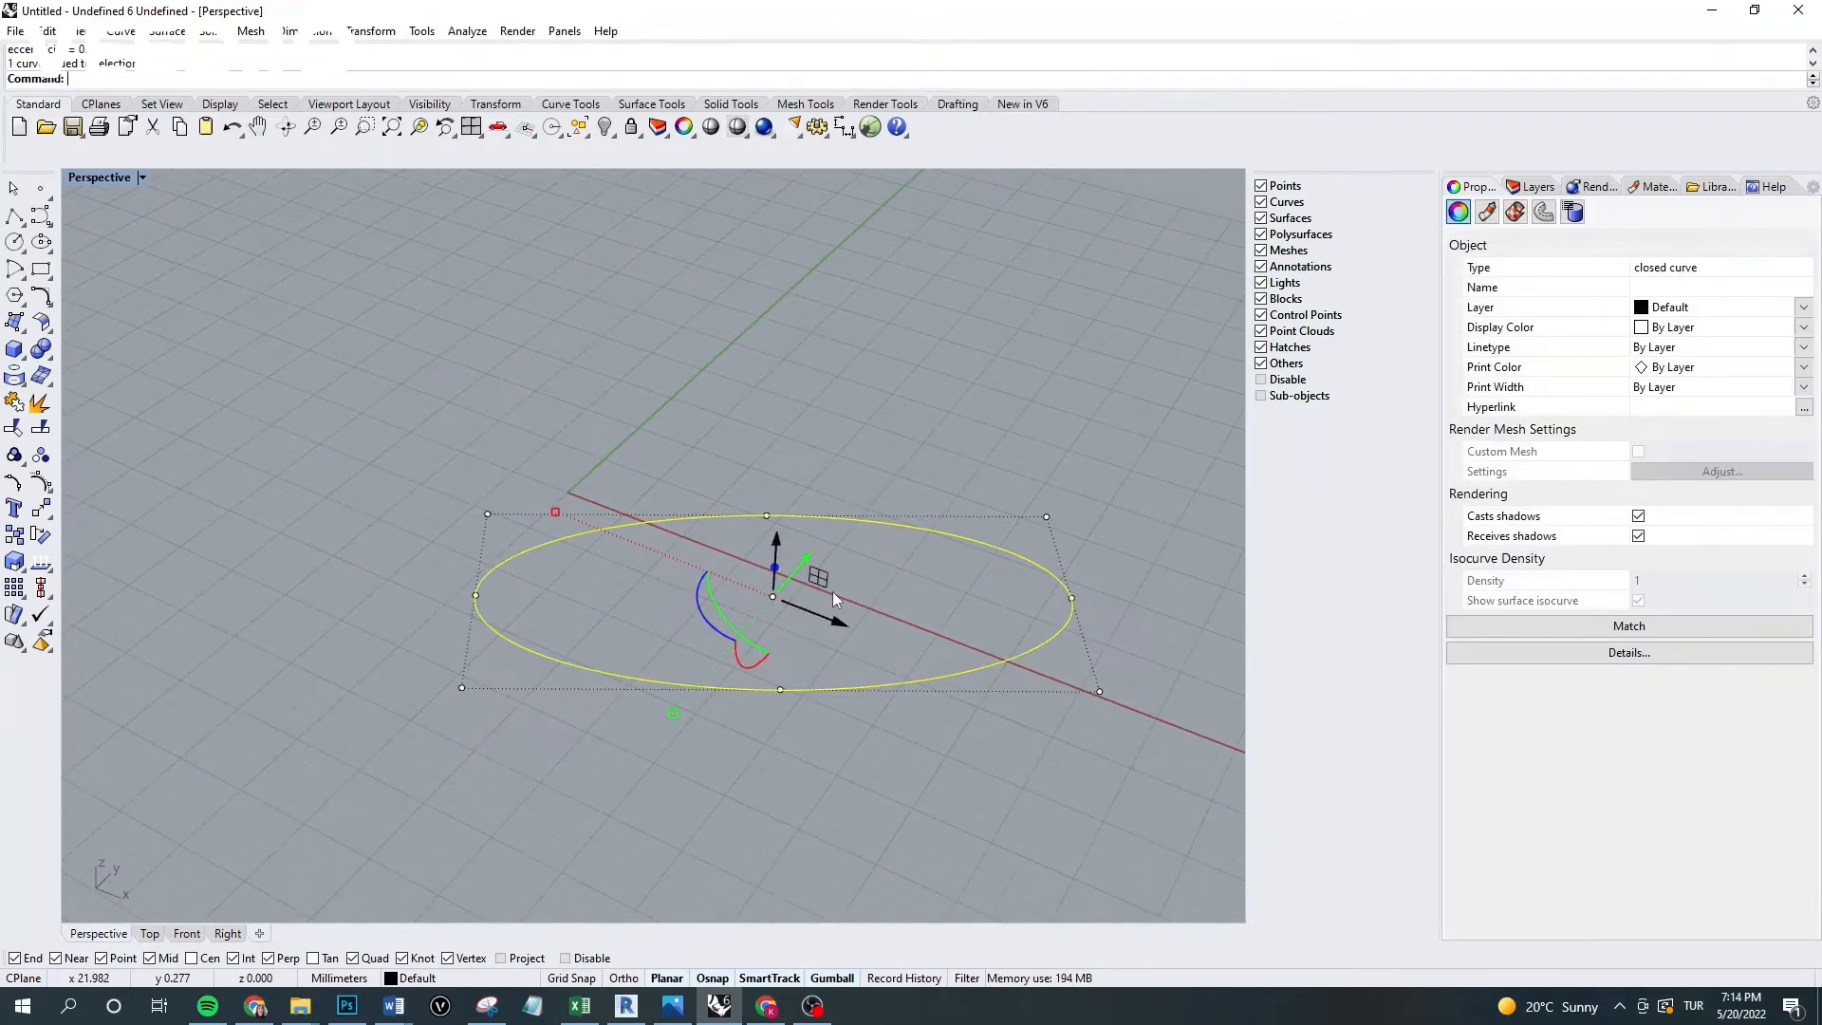
key("Delete")
Draw a freehand S-shaped degree 3 control-point curve winding across the X and Y axes near the origin.
left_click(44, 239)
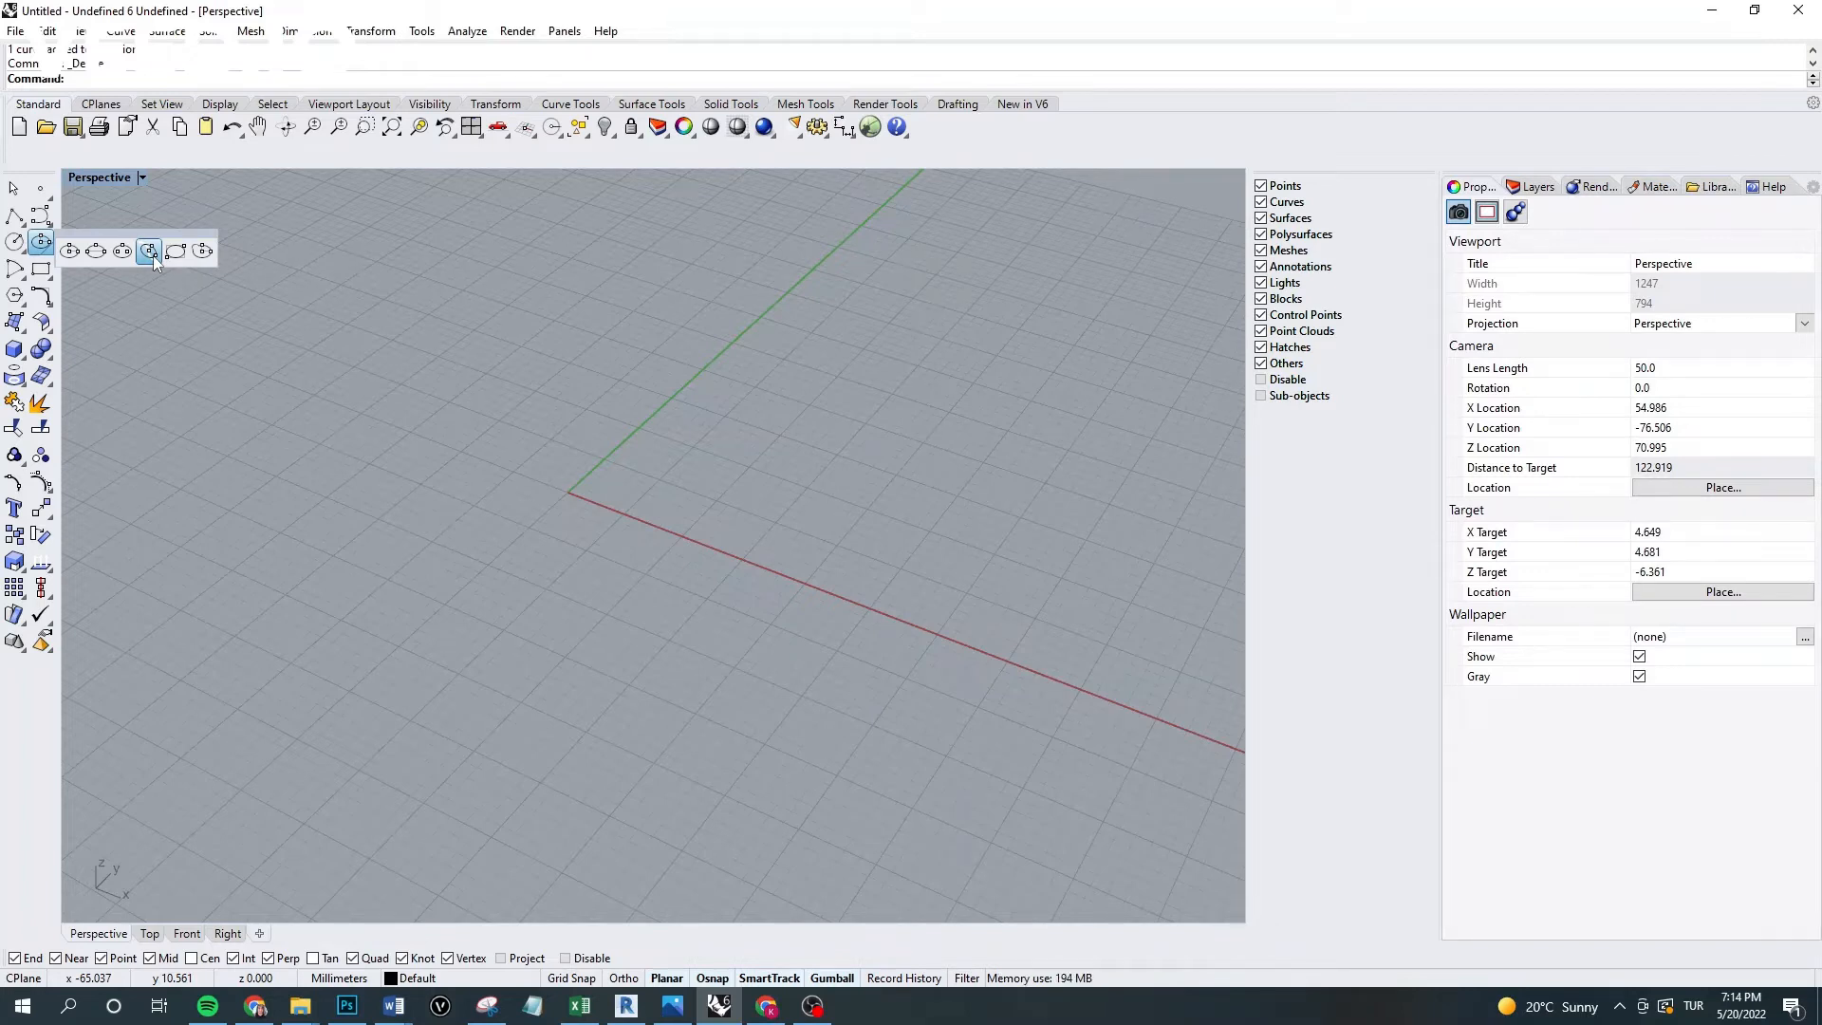
left_click(151, 253)
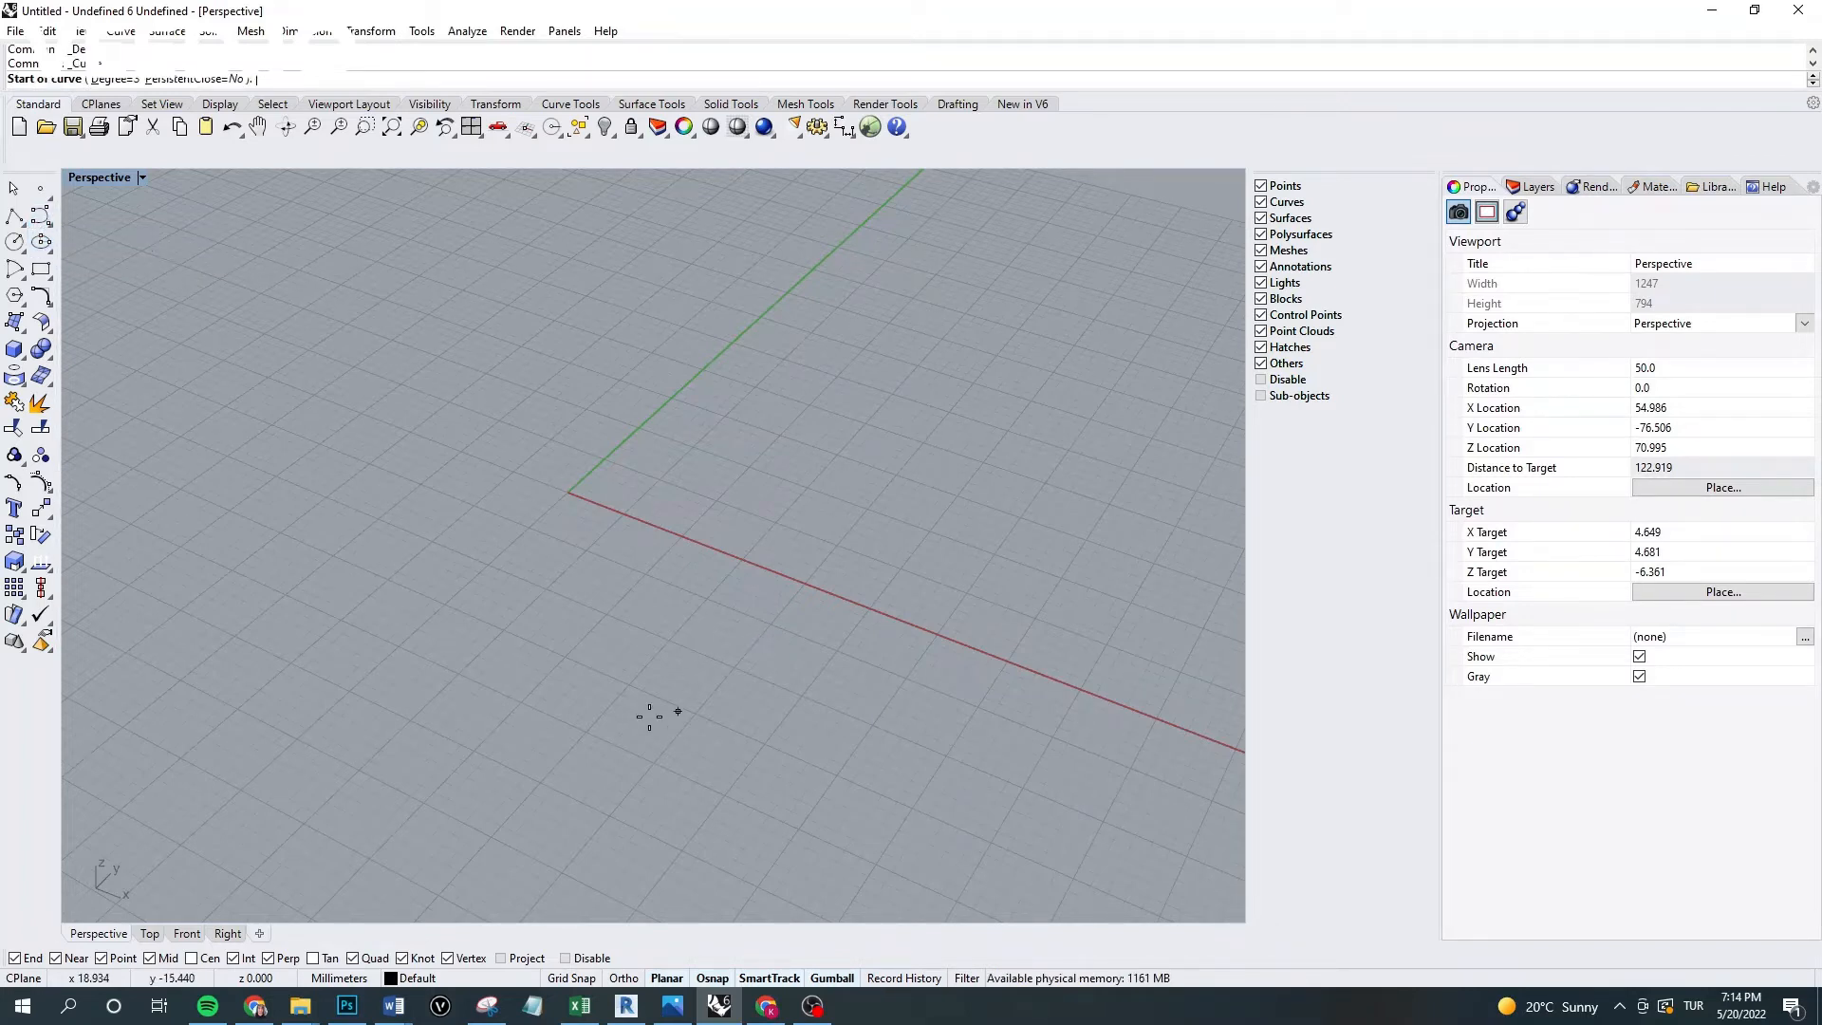
left_click(569, 756)
left_click(810, 700)
left_click(792, 566)
left_click(607, 540)
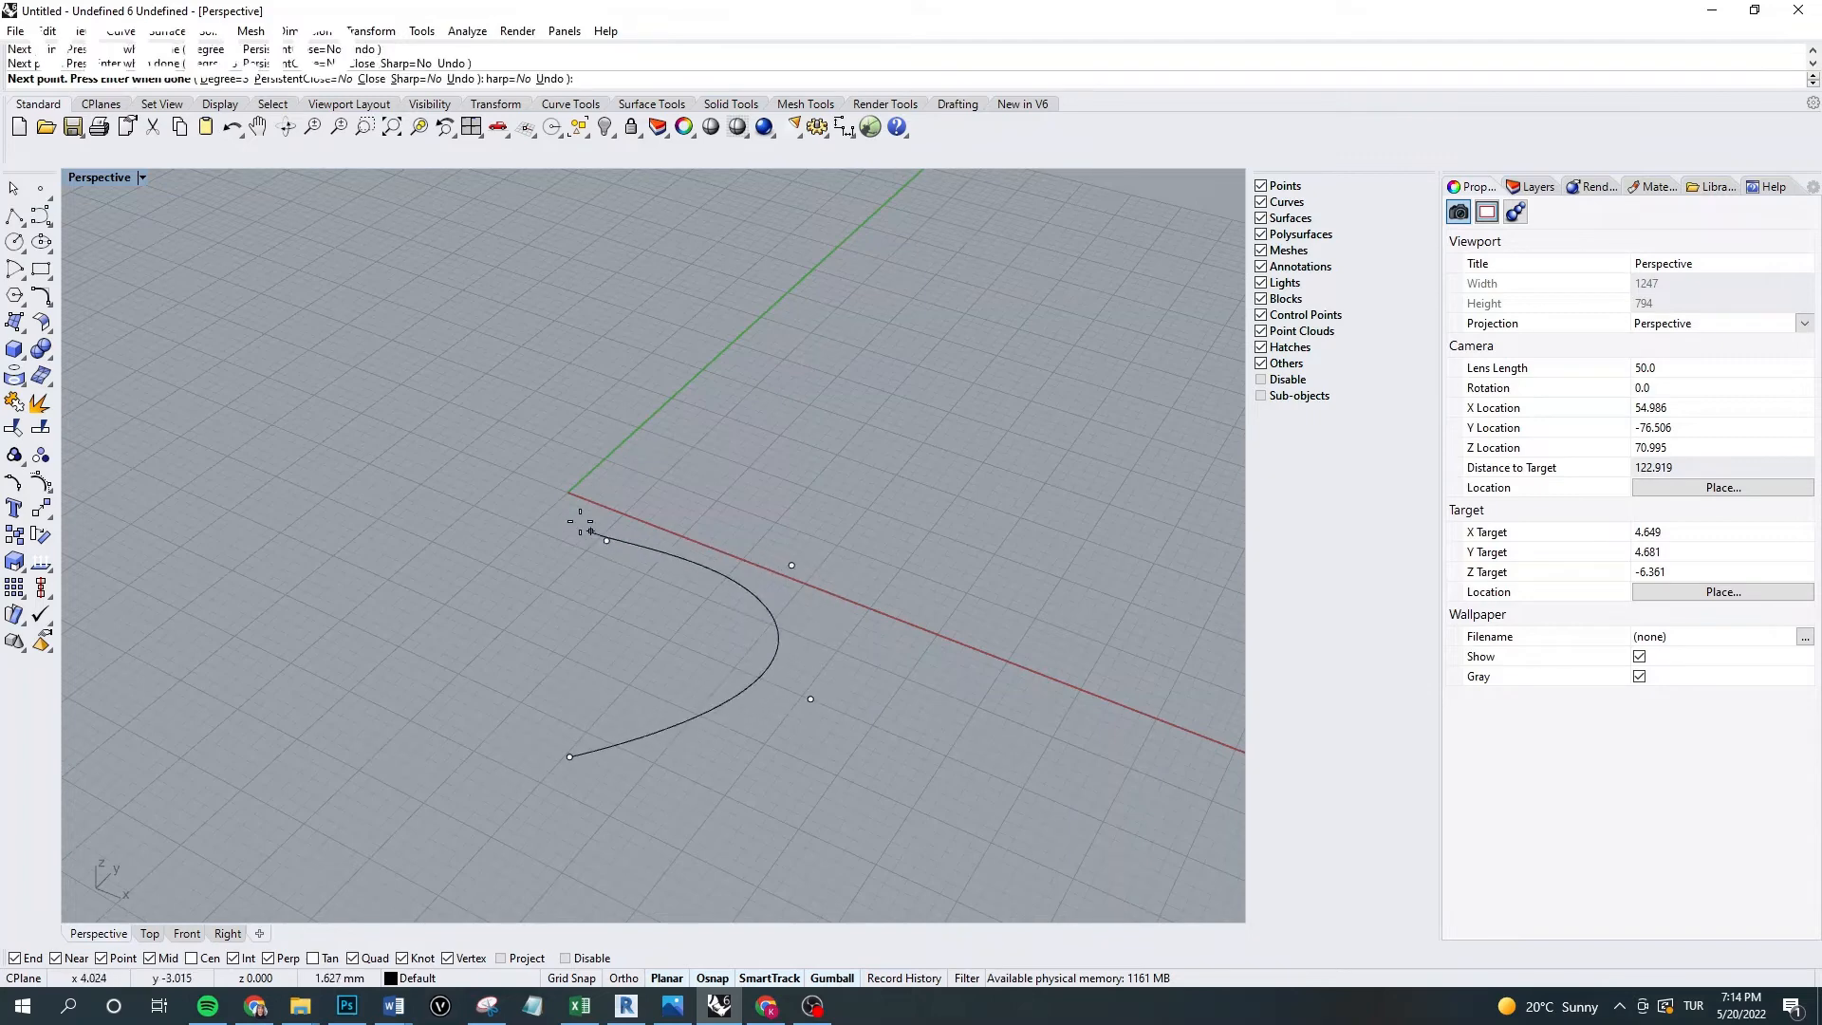
left_click(565, 454)
left_click(691, 357)
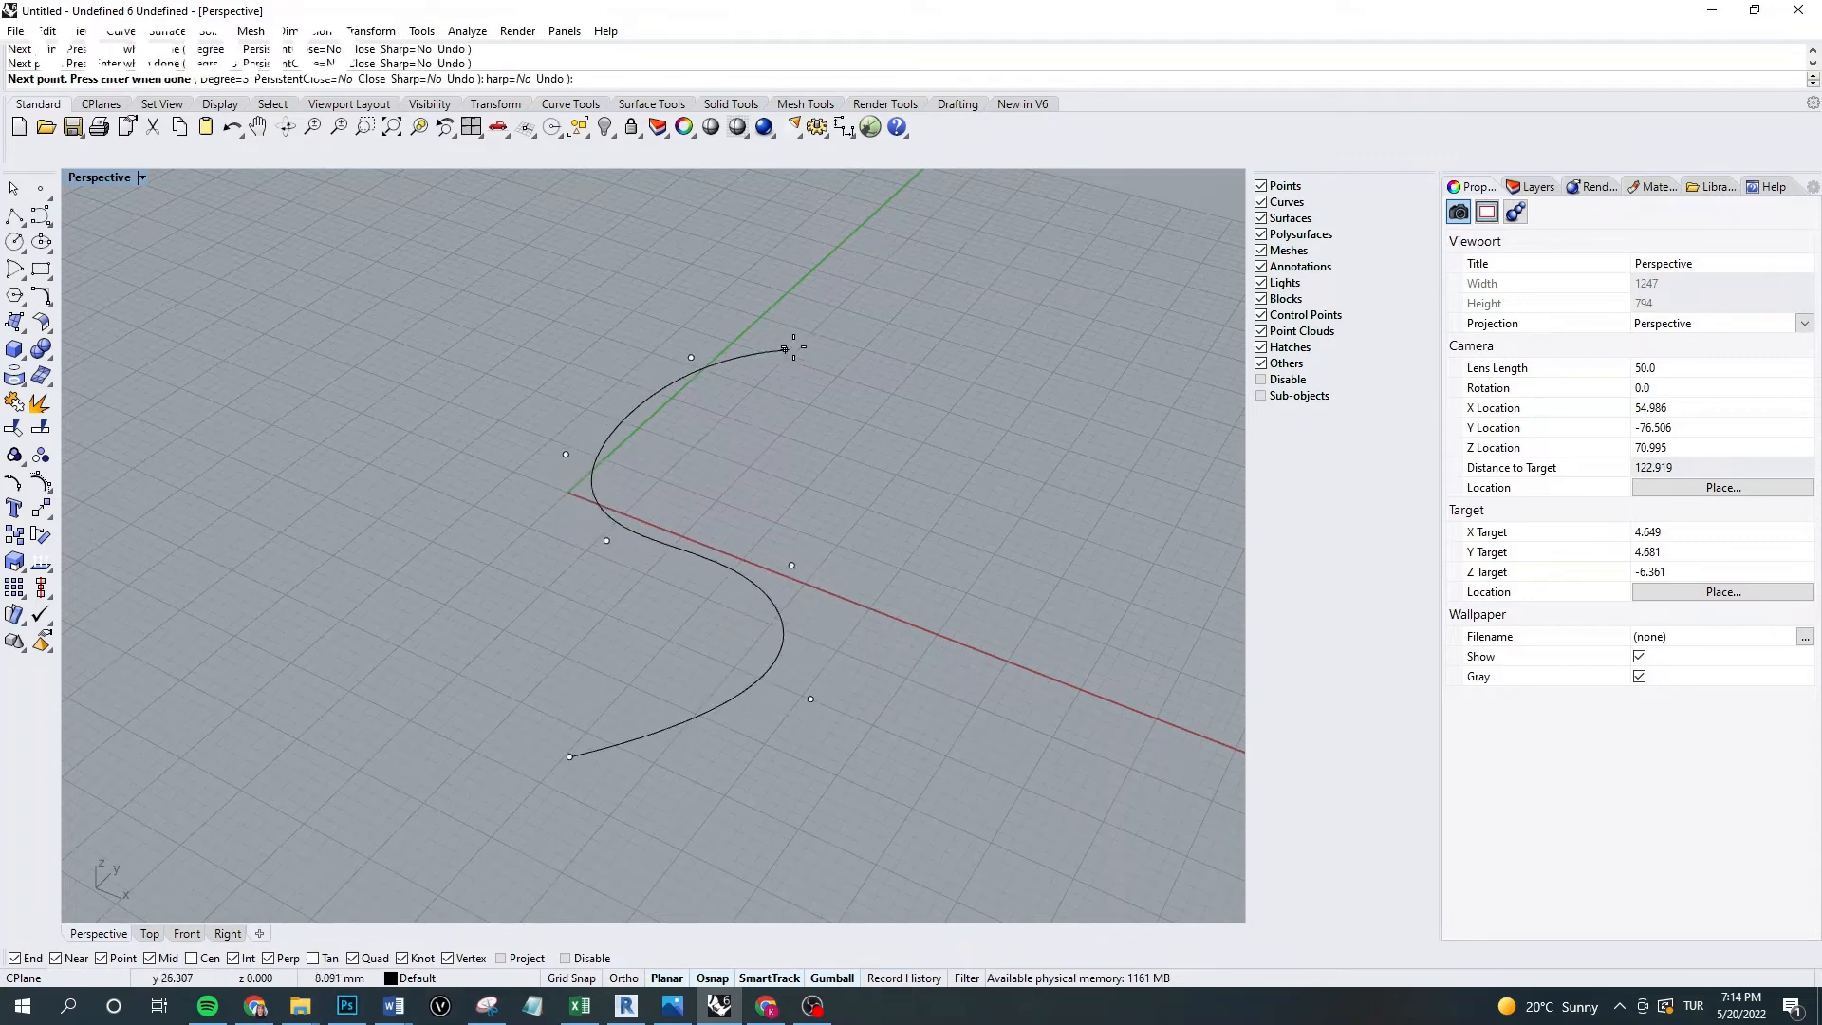
right_click(858, 325)
Start an ellipse around a curve, selecting the S-shaped curve and placing the ellipse center on its bend near the Y axis.
scroll(695, 571, "down", 6)
right_click_drag(685, 584, 720, 617)
scroll(645, 548, "up", 5)
scroll(580, 482, "up", 5)
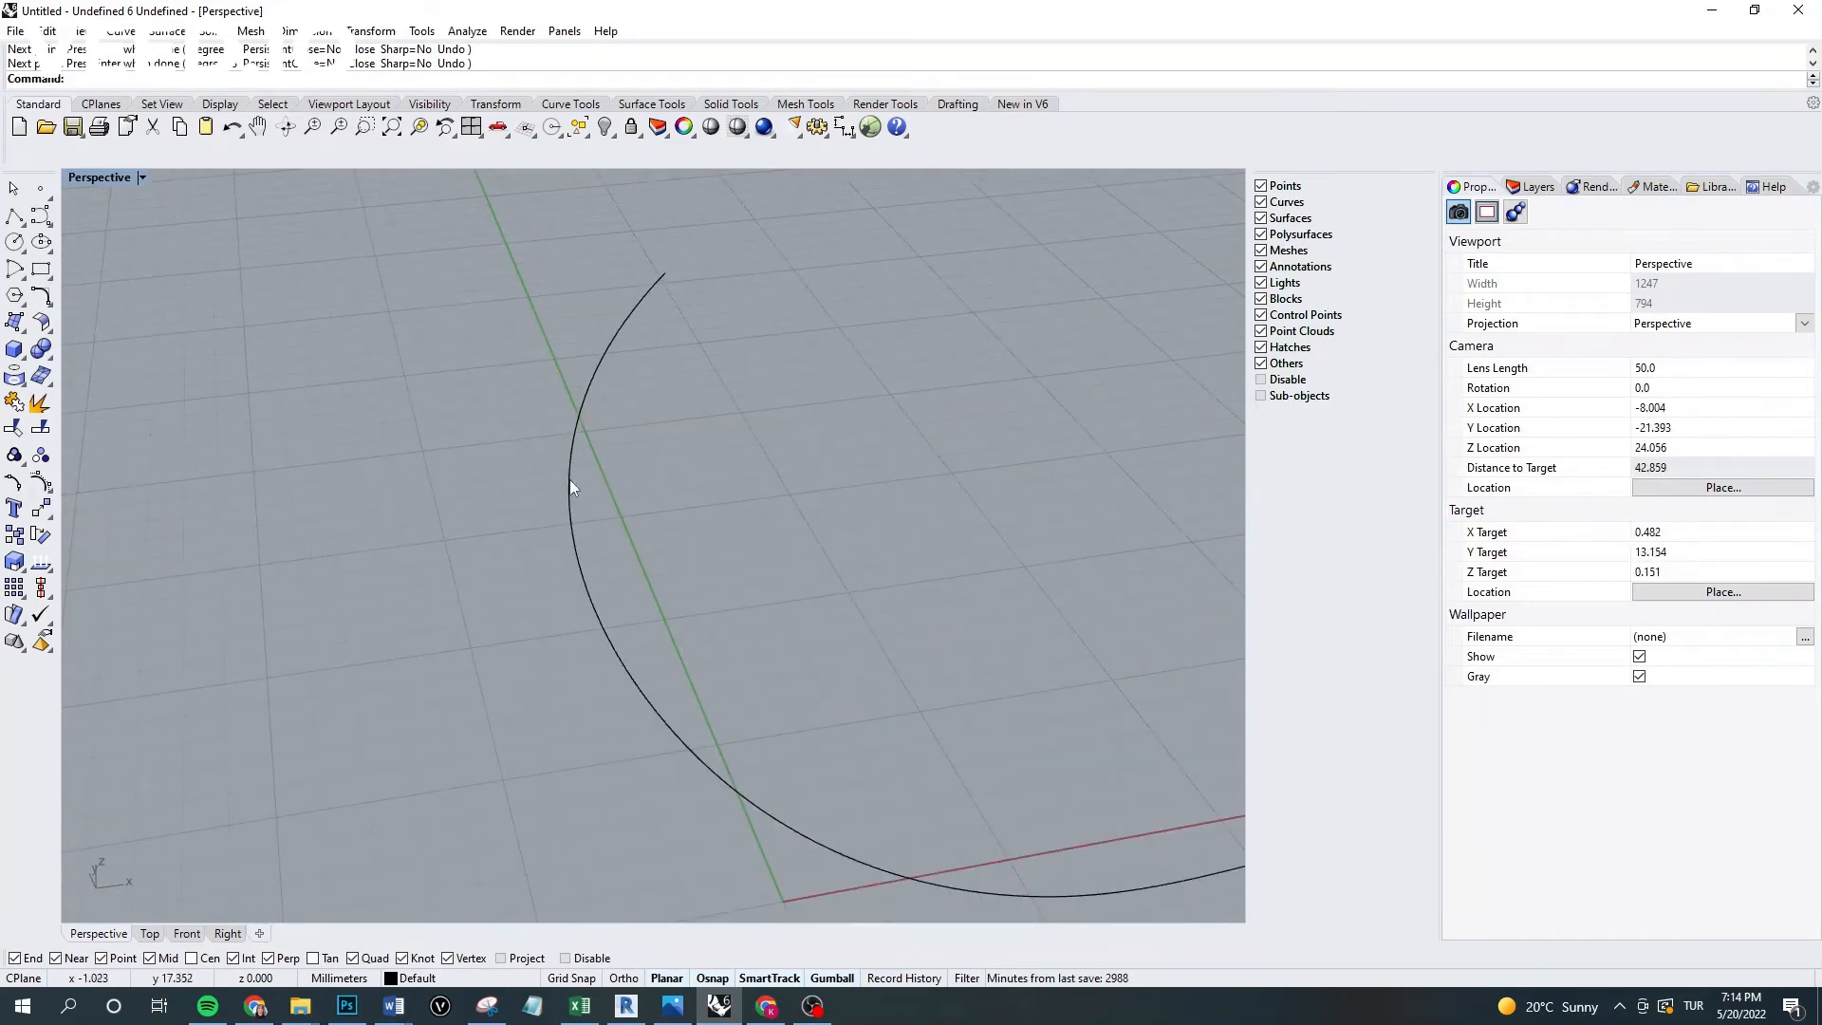
left_click(40, 243)
left_click(42, 247)
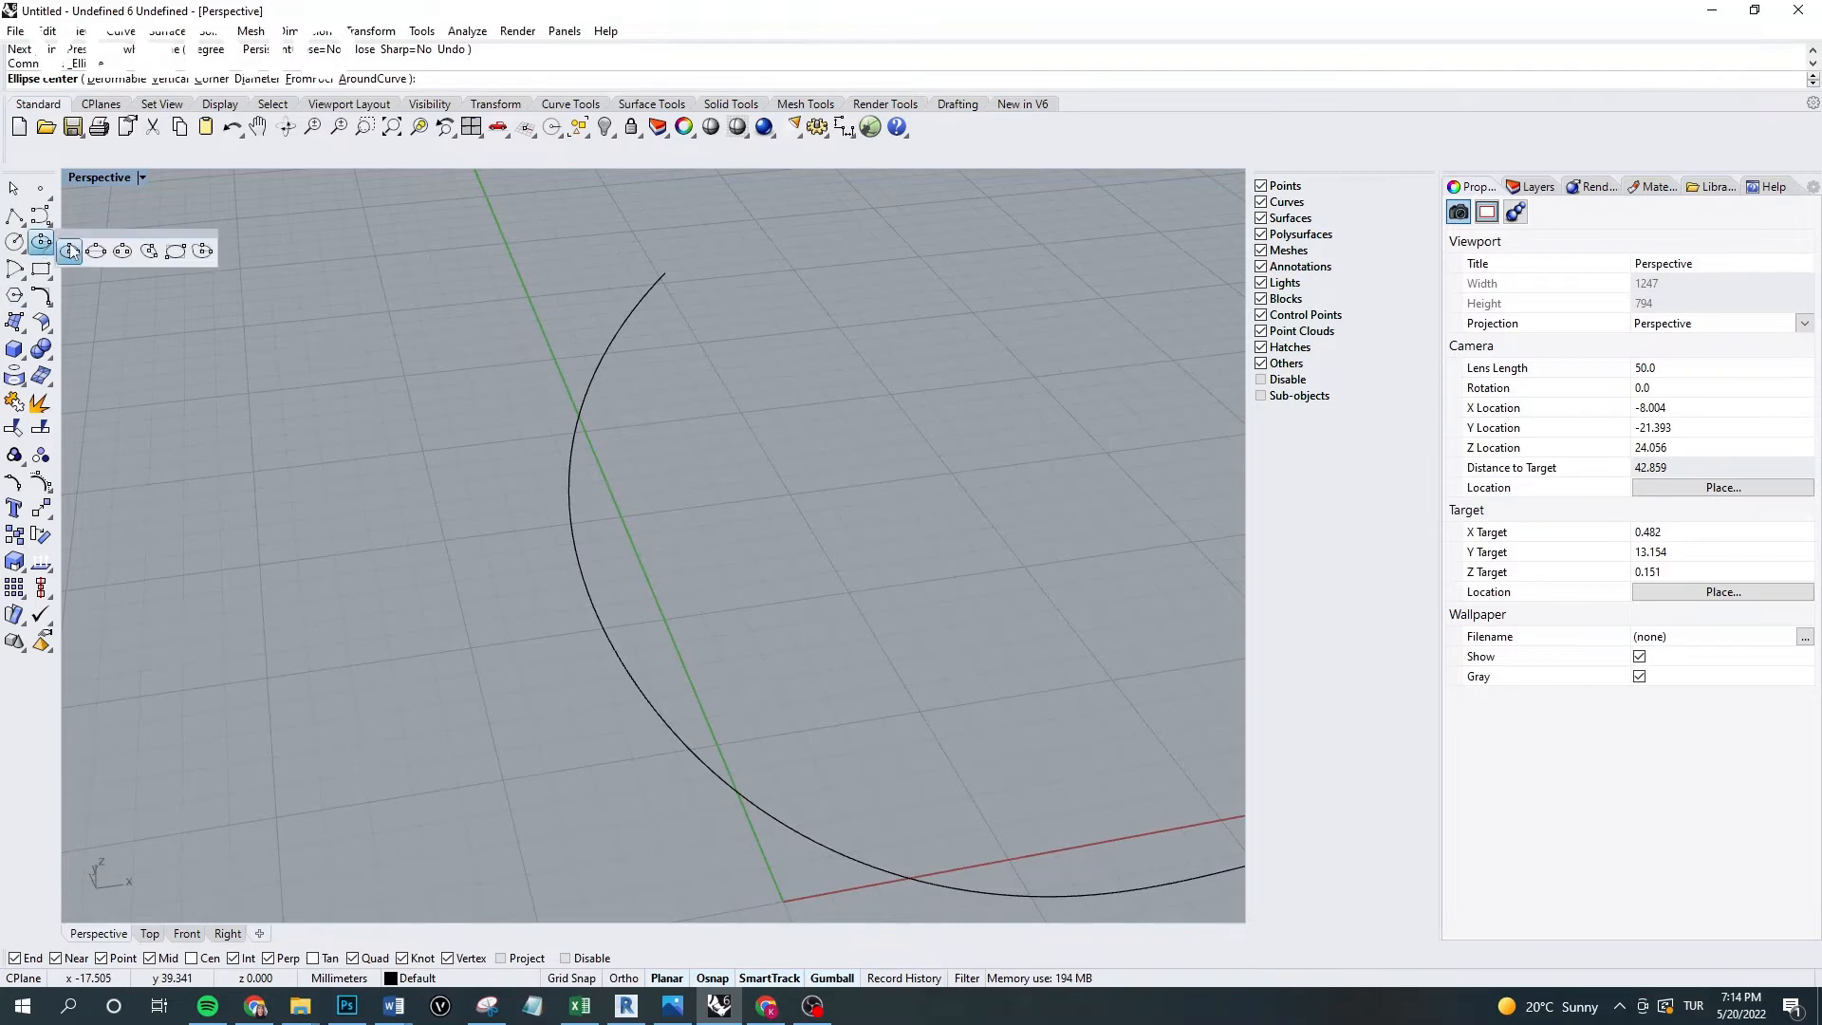
left_click(148, 250)
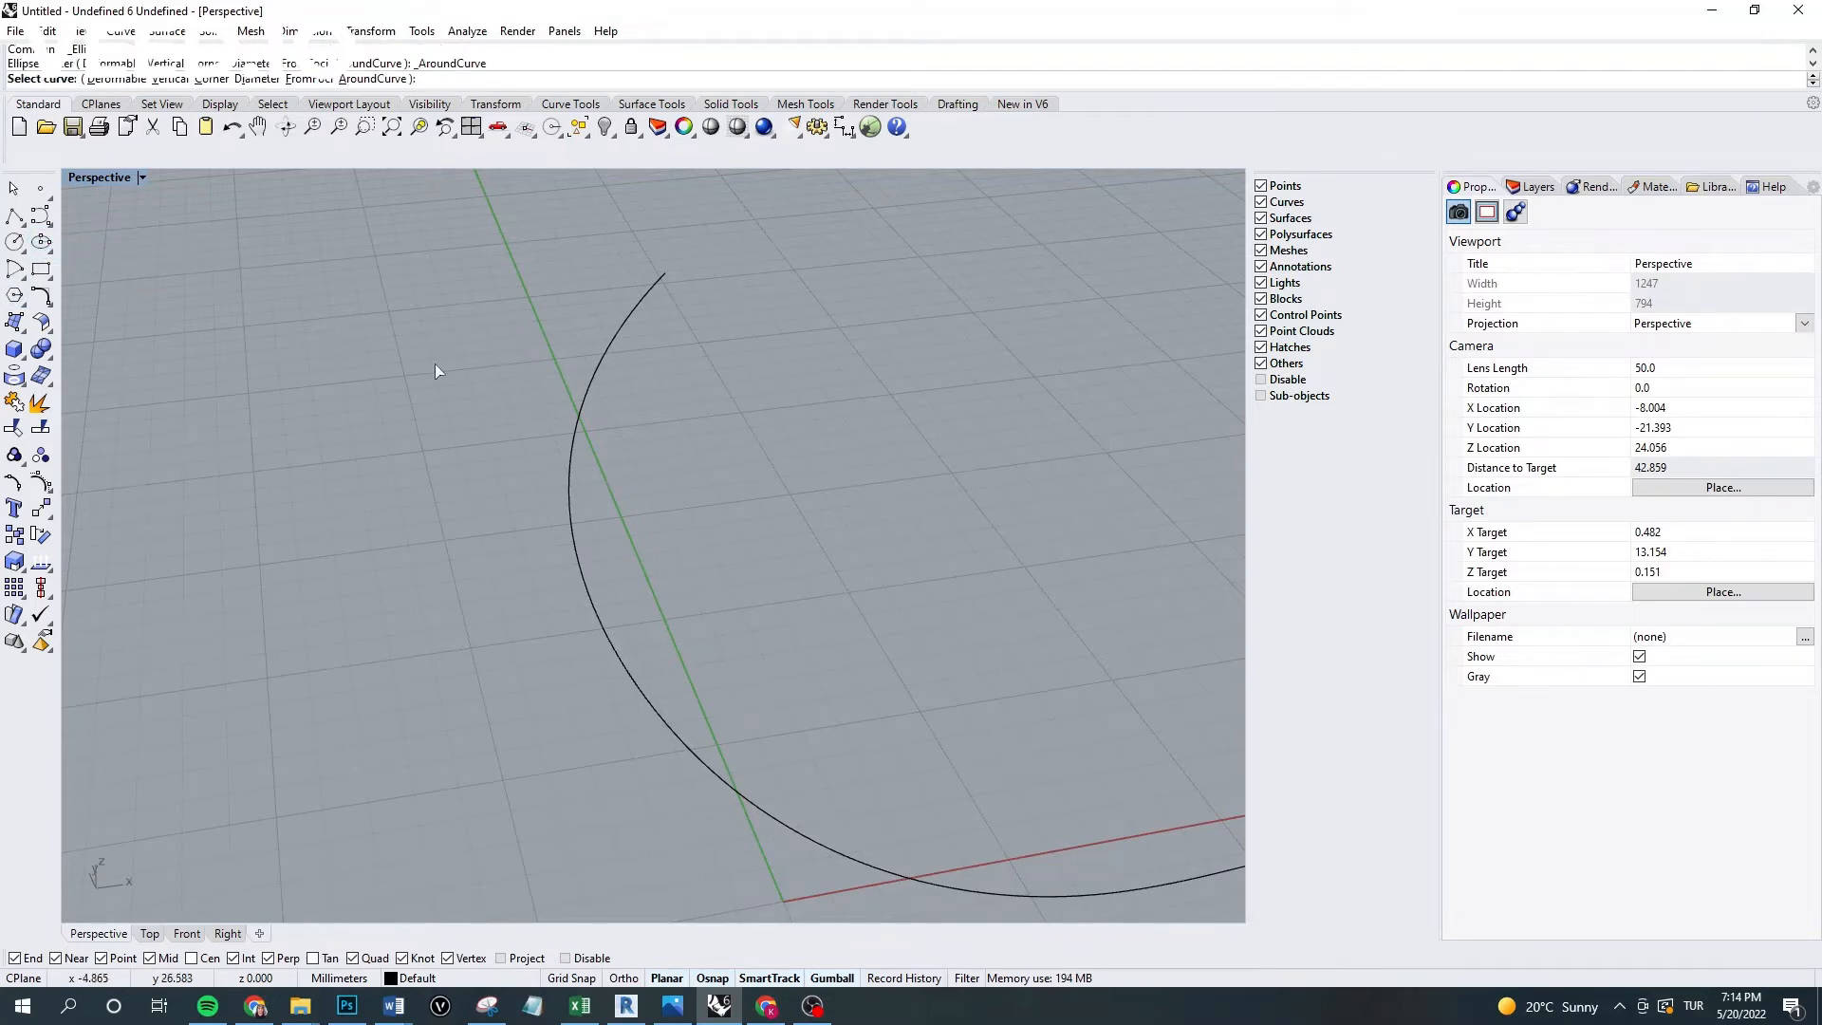
left_click(571, 459)
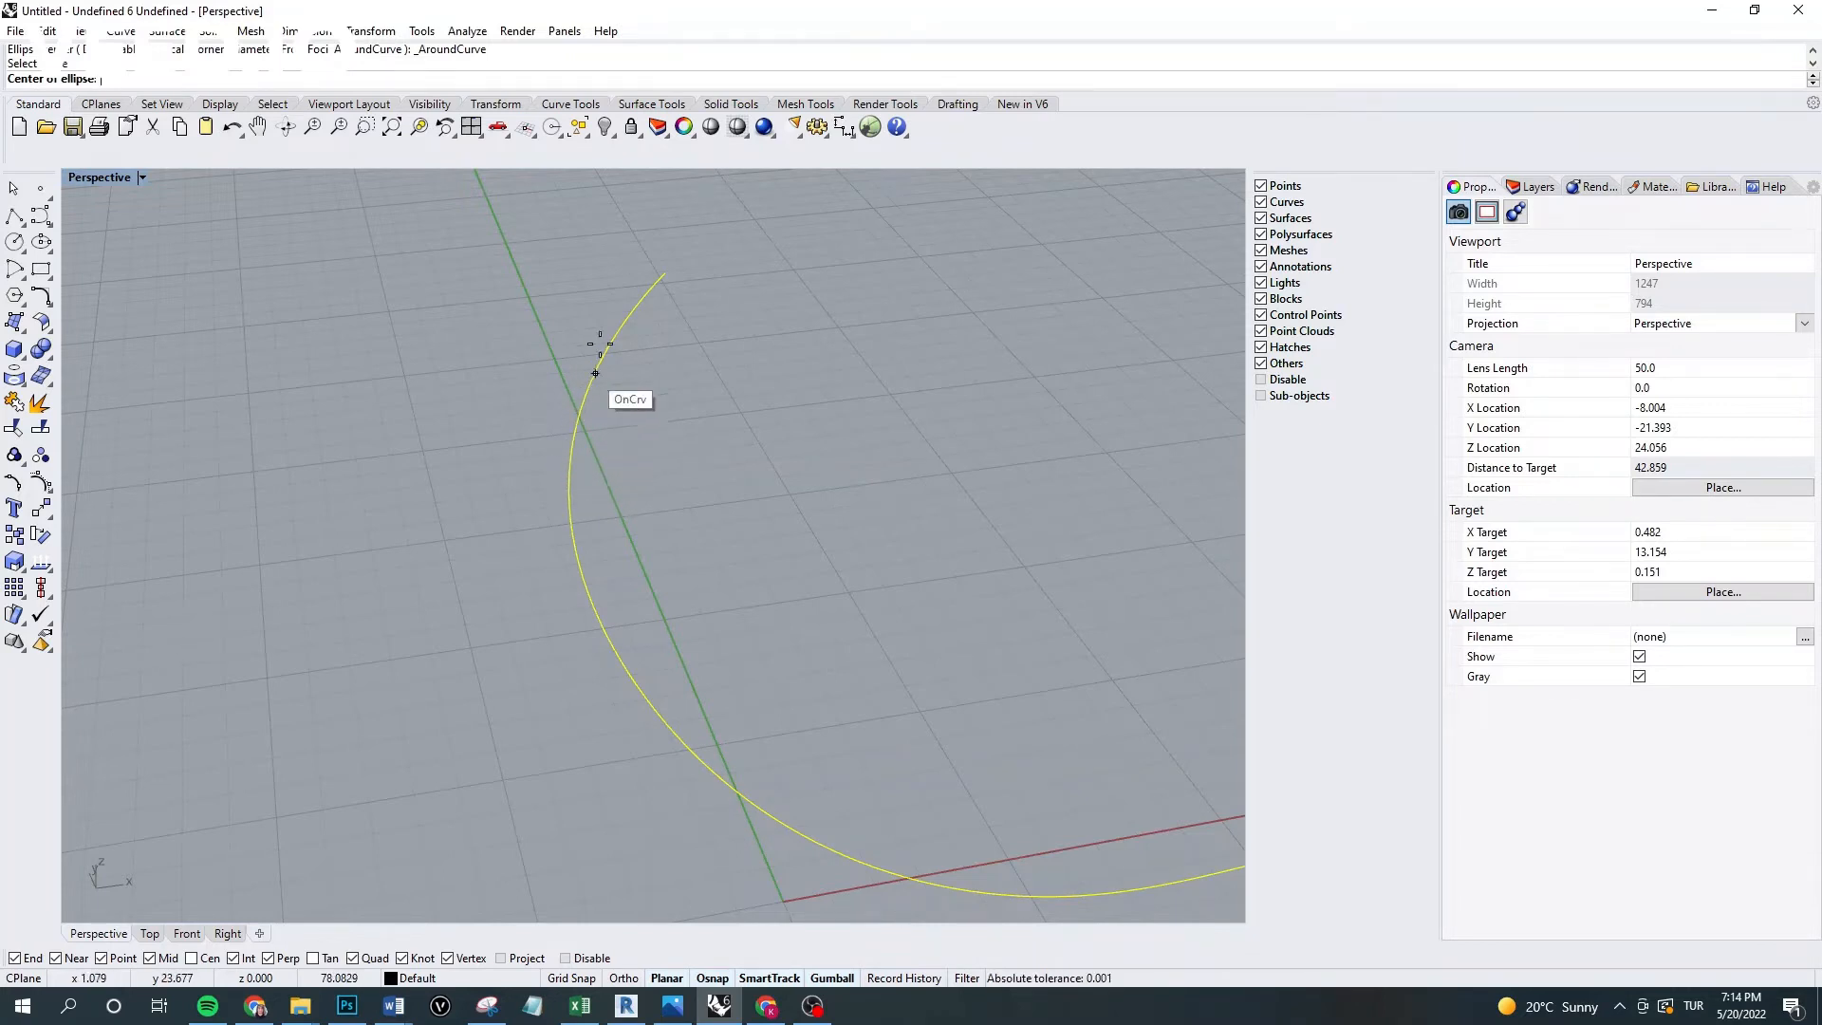
left_click(569, 504)
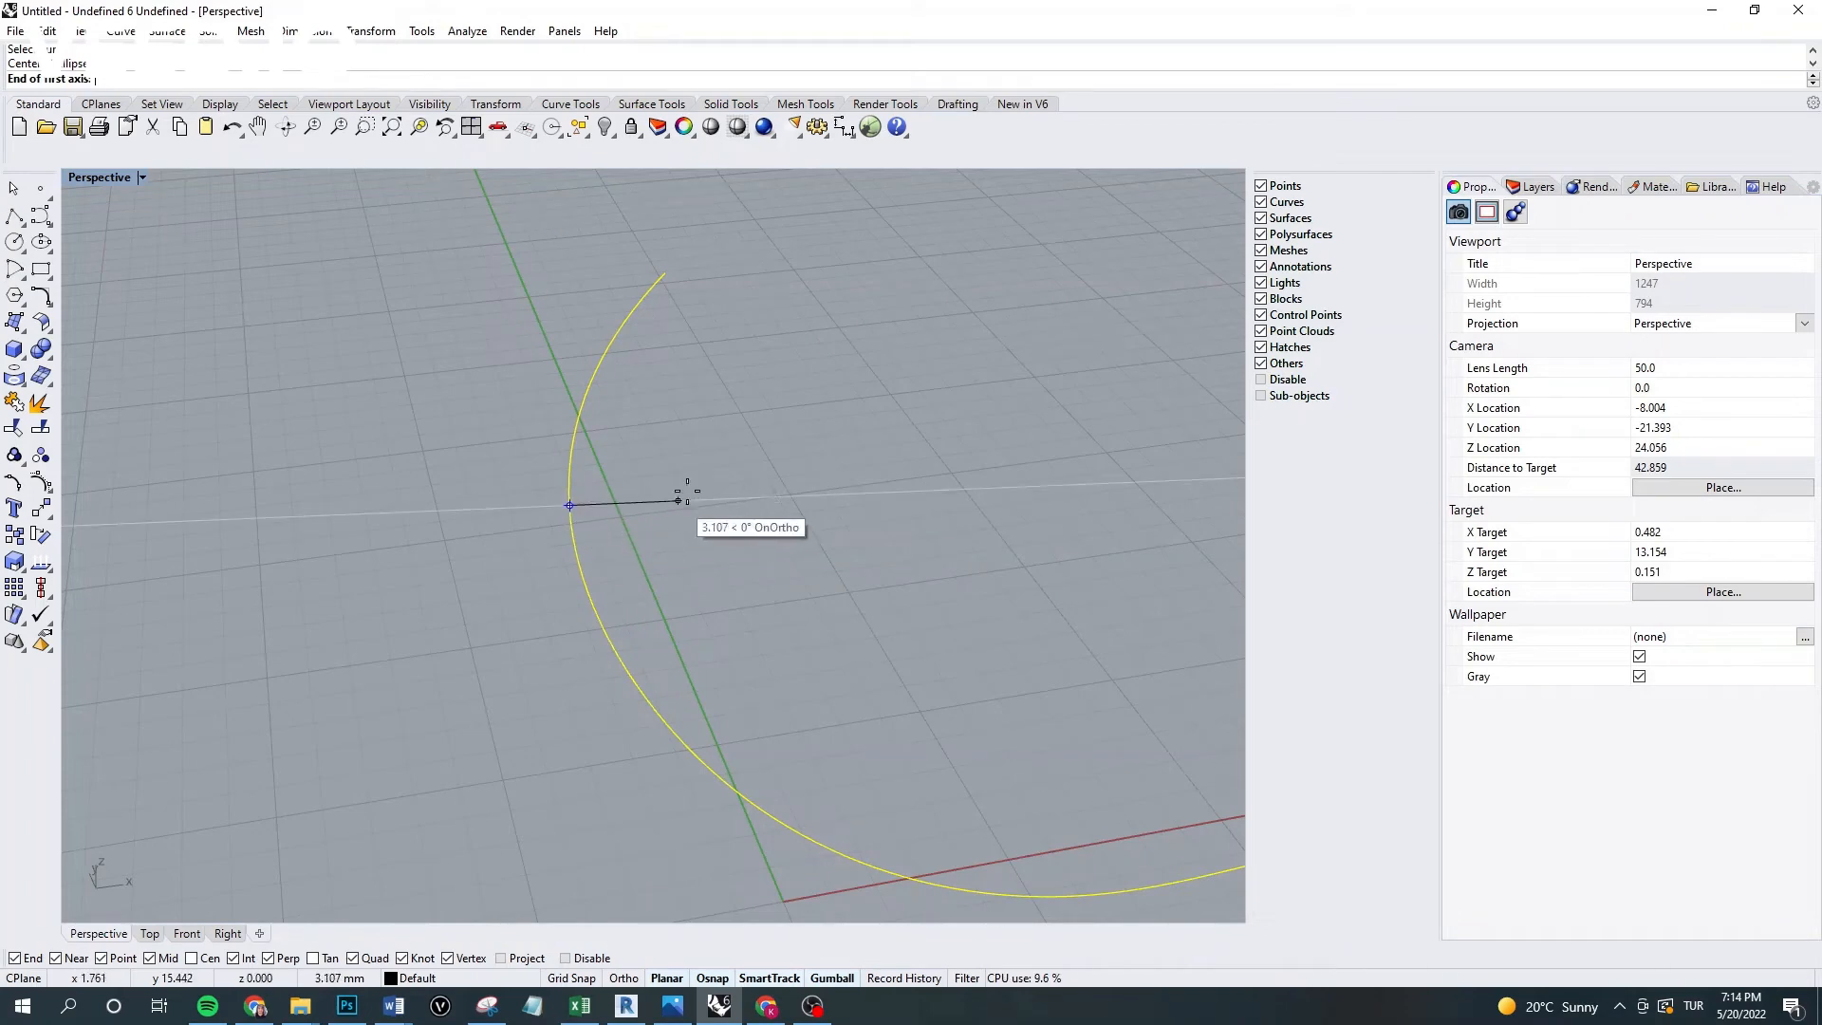
In the Right view, set the ellipse's first axis to 20 mm along the horizontal and place the second axis end straight below the center.
double_click(101, 178)
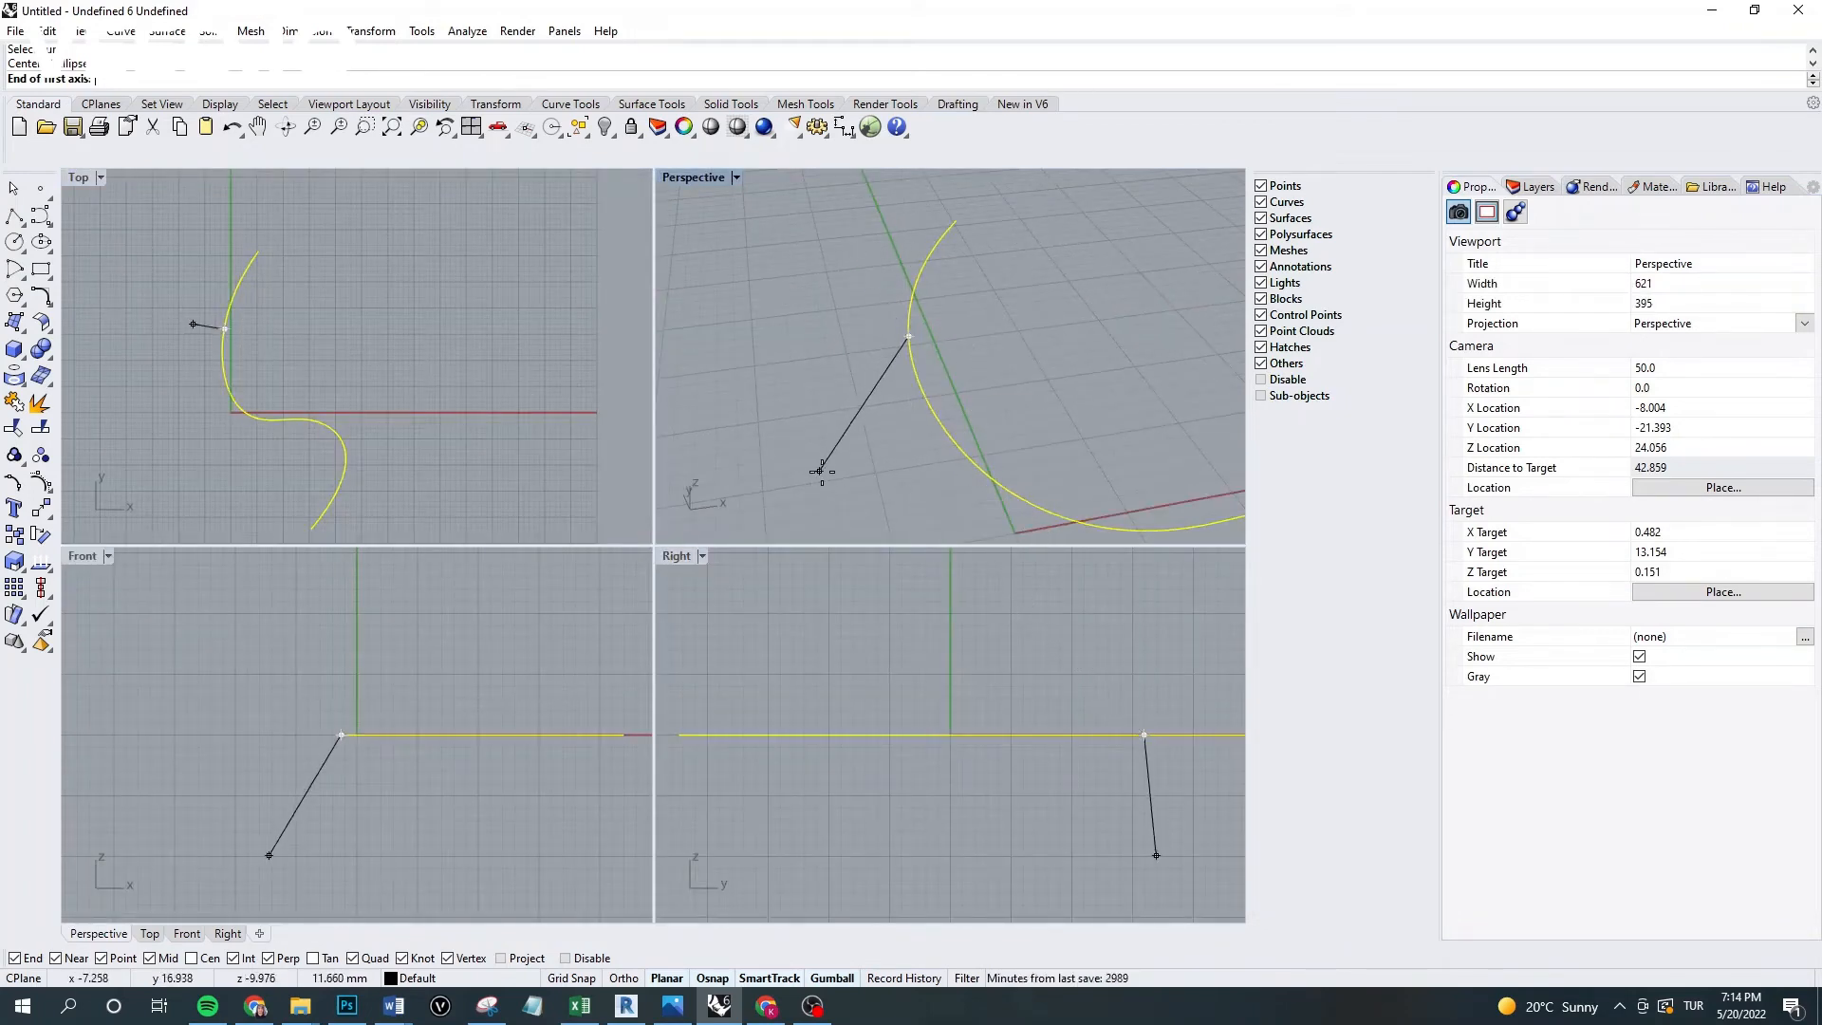
scroll(818, 471, "down", 4)
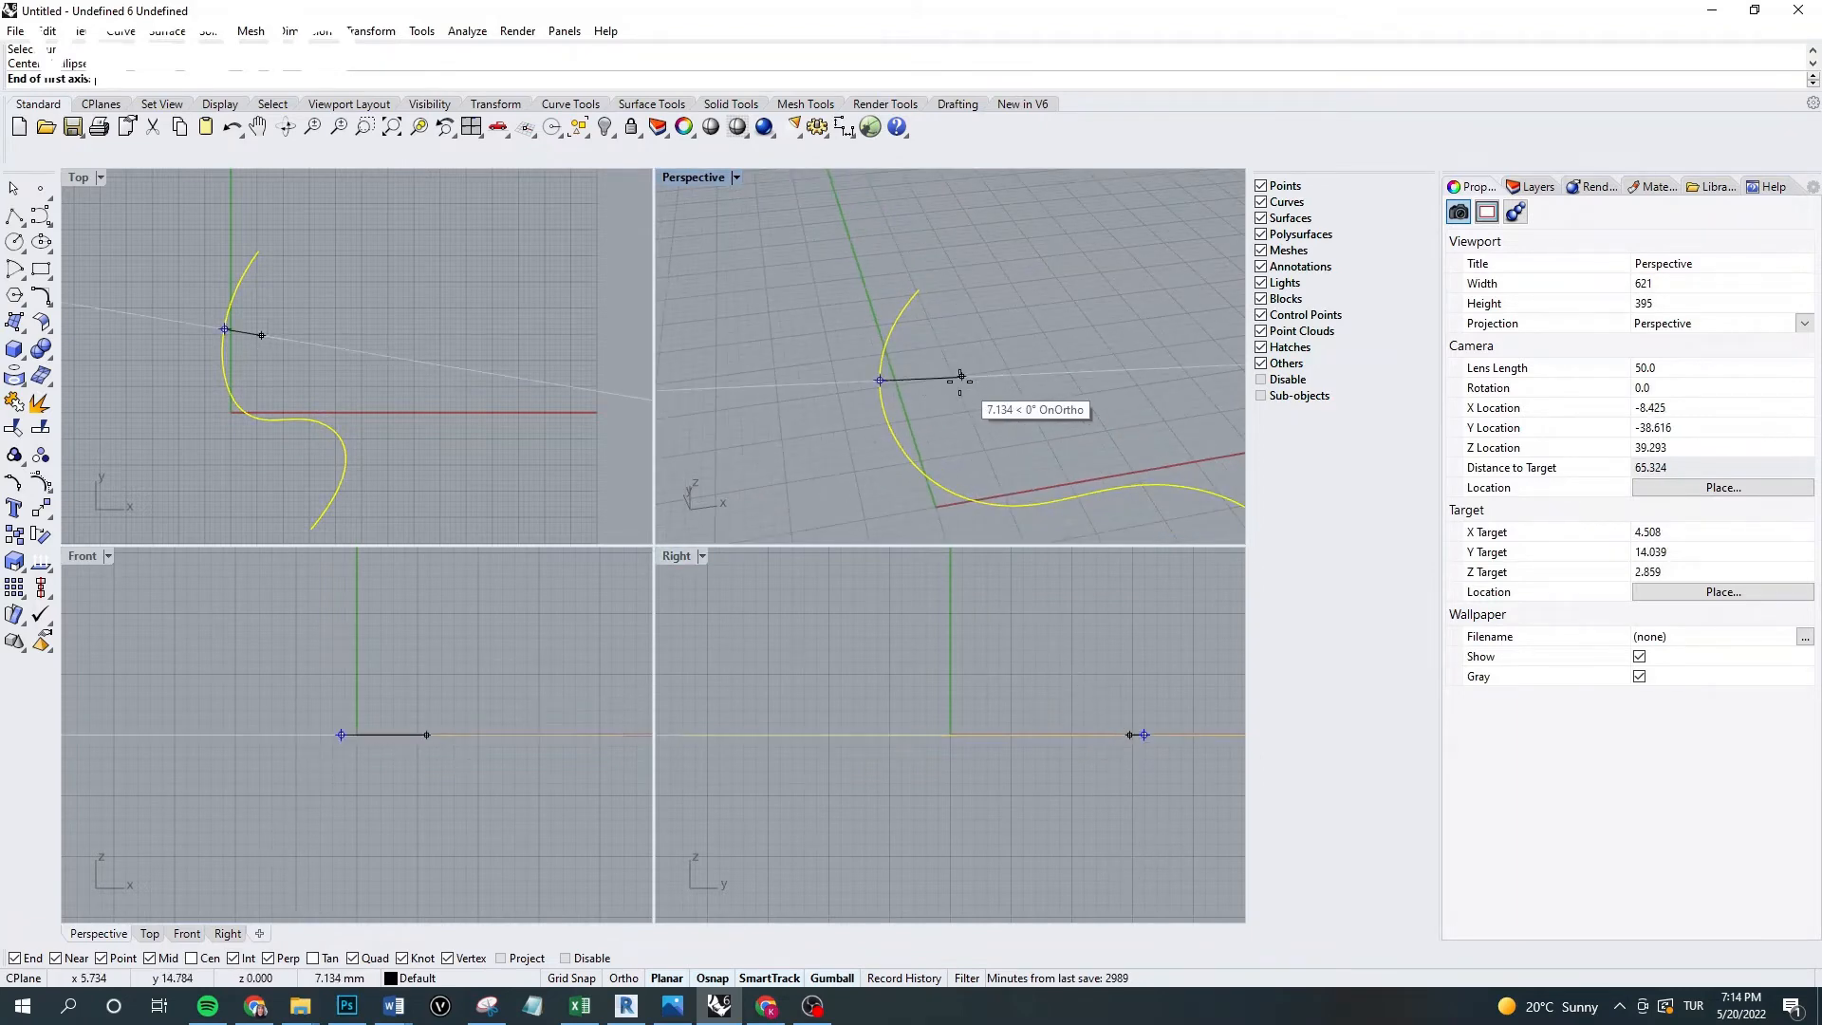
scroll(977, 379, "up", 3)
left_click(678, 562)
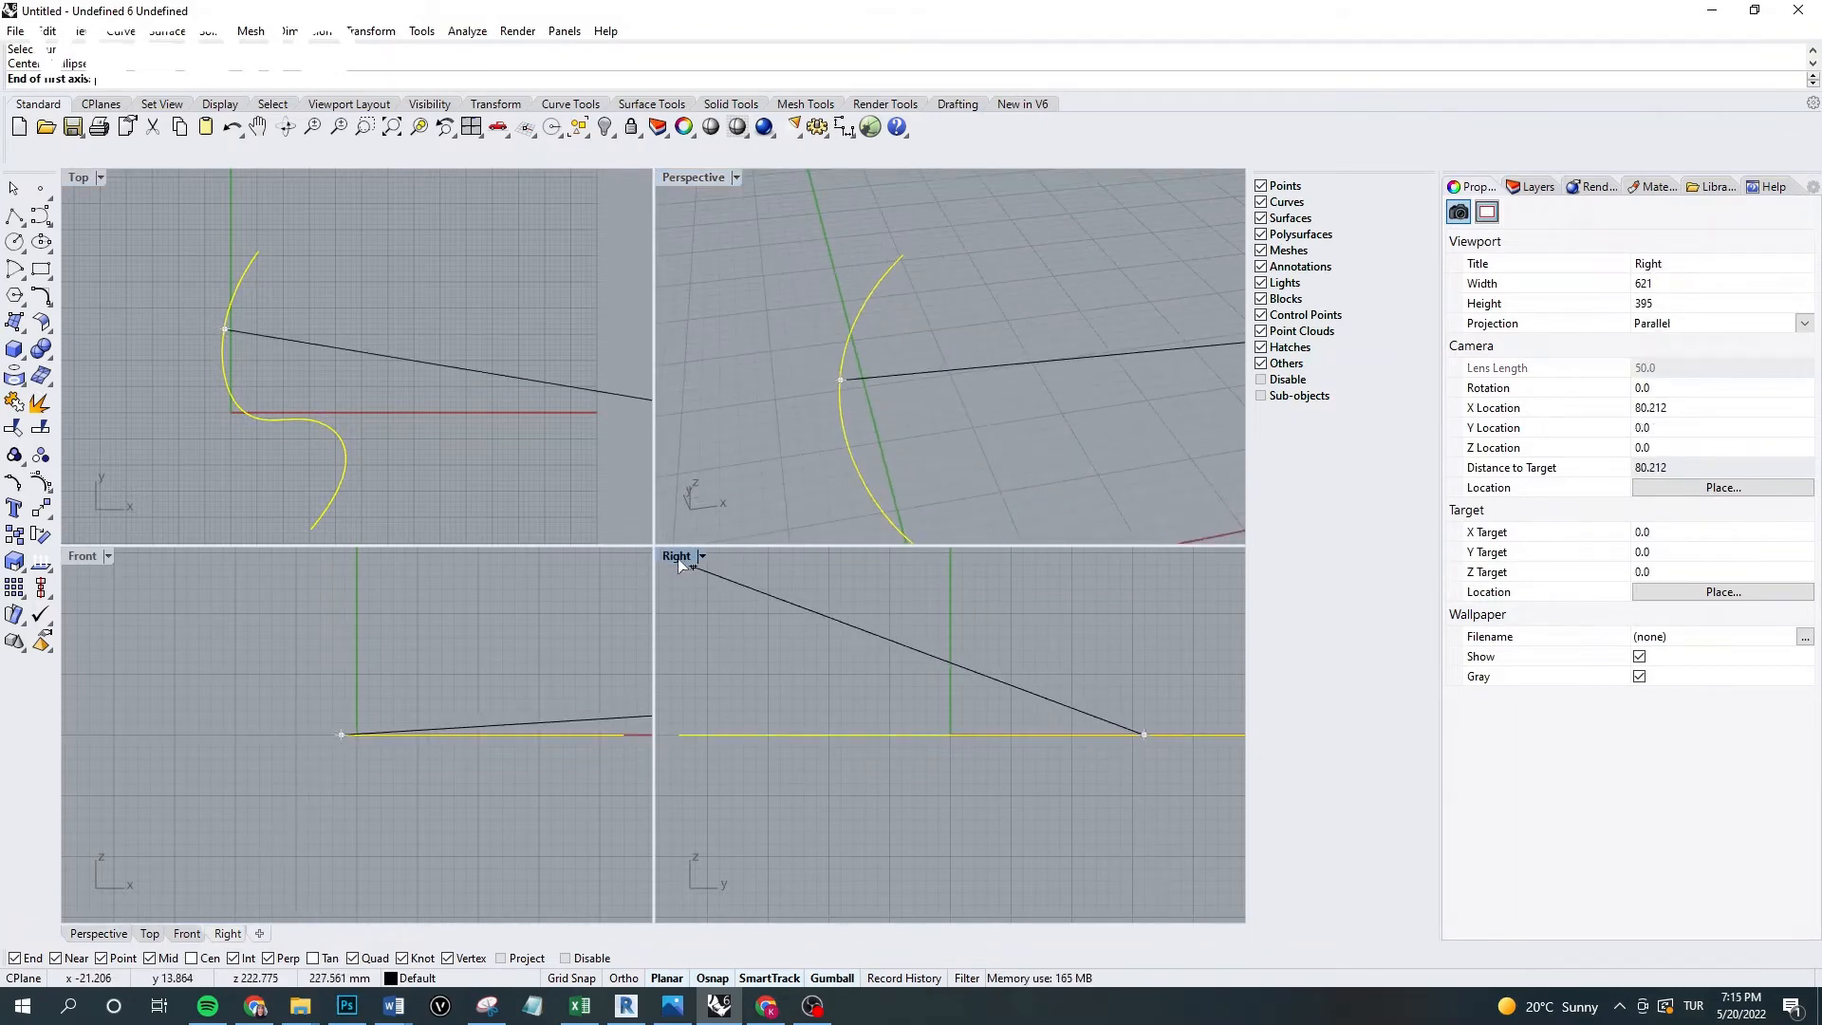
double_click(678, 562)
scroll(735, 611, "down", 6)
scroll(1044, 571, "up", 5)
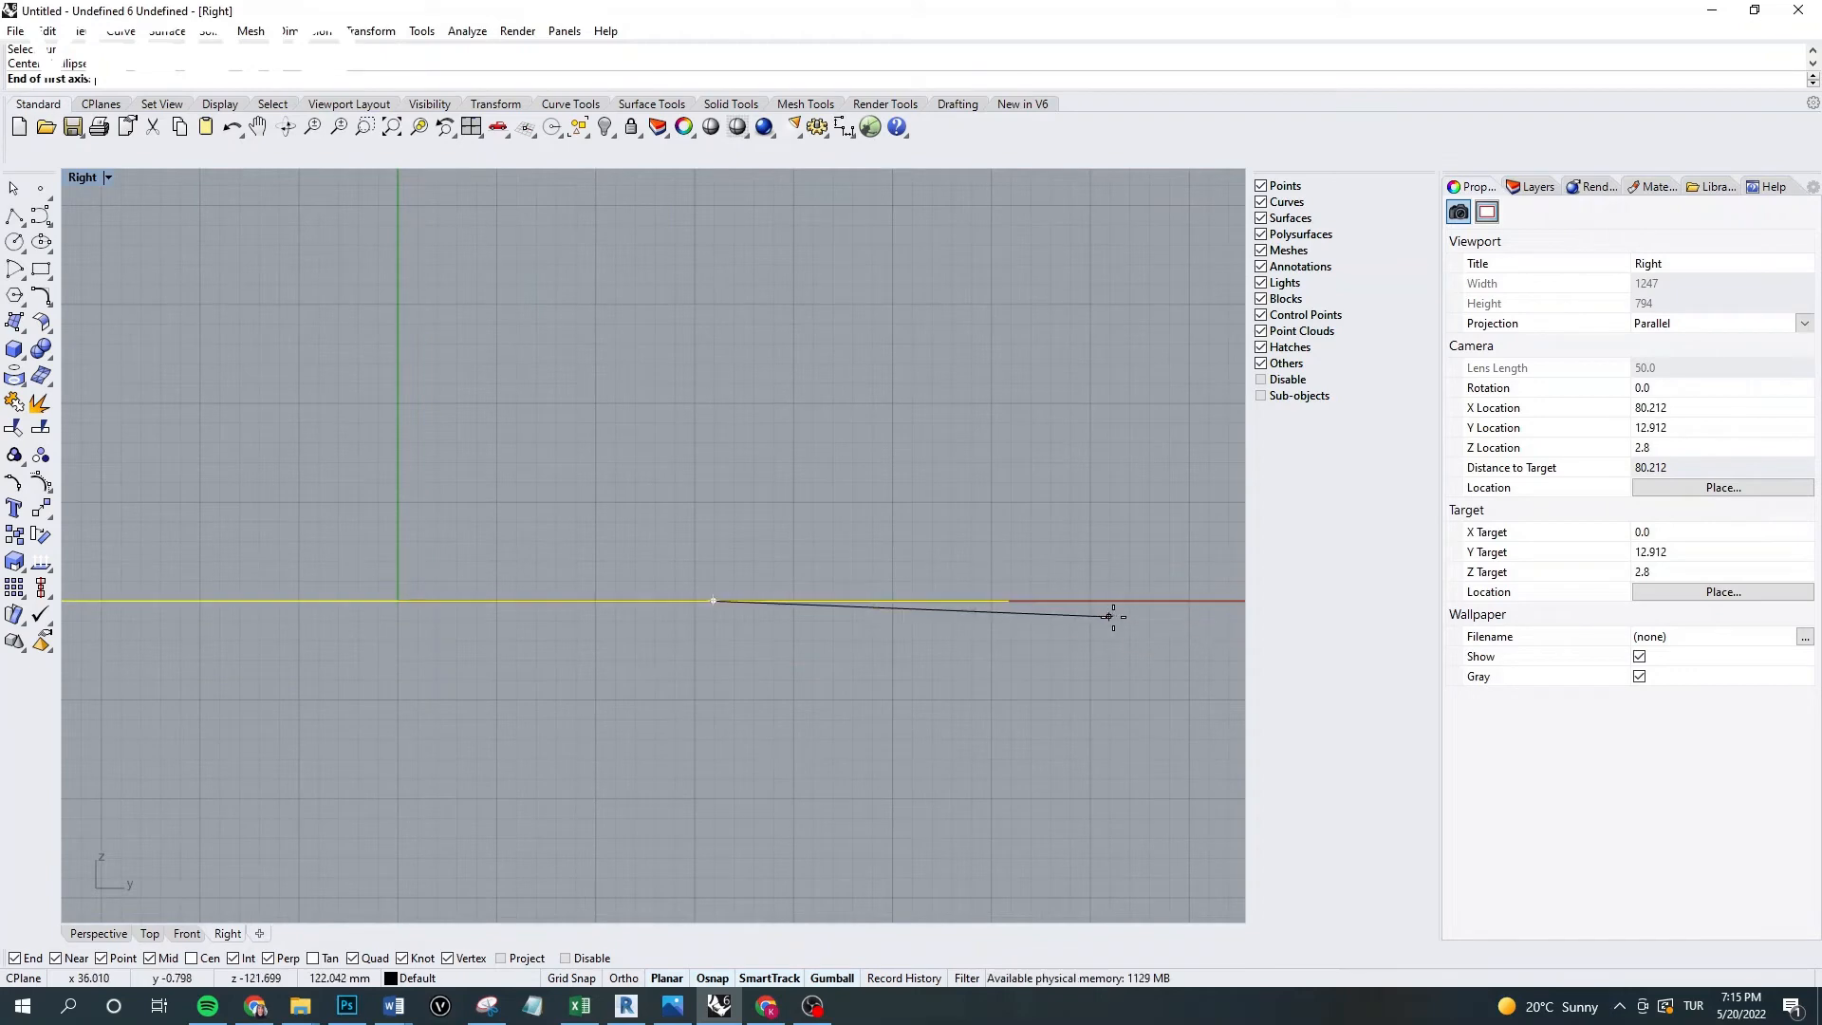
type("20")
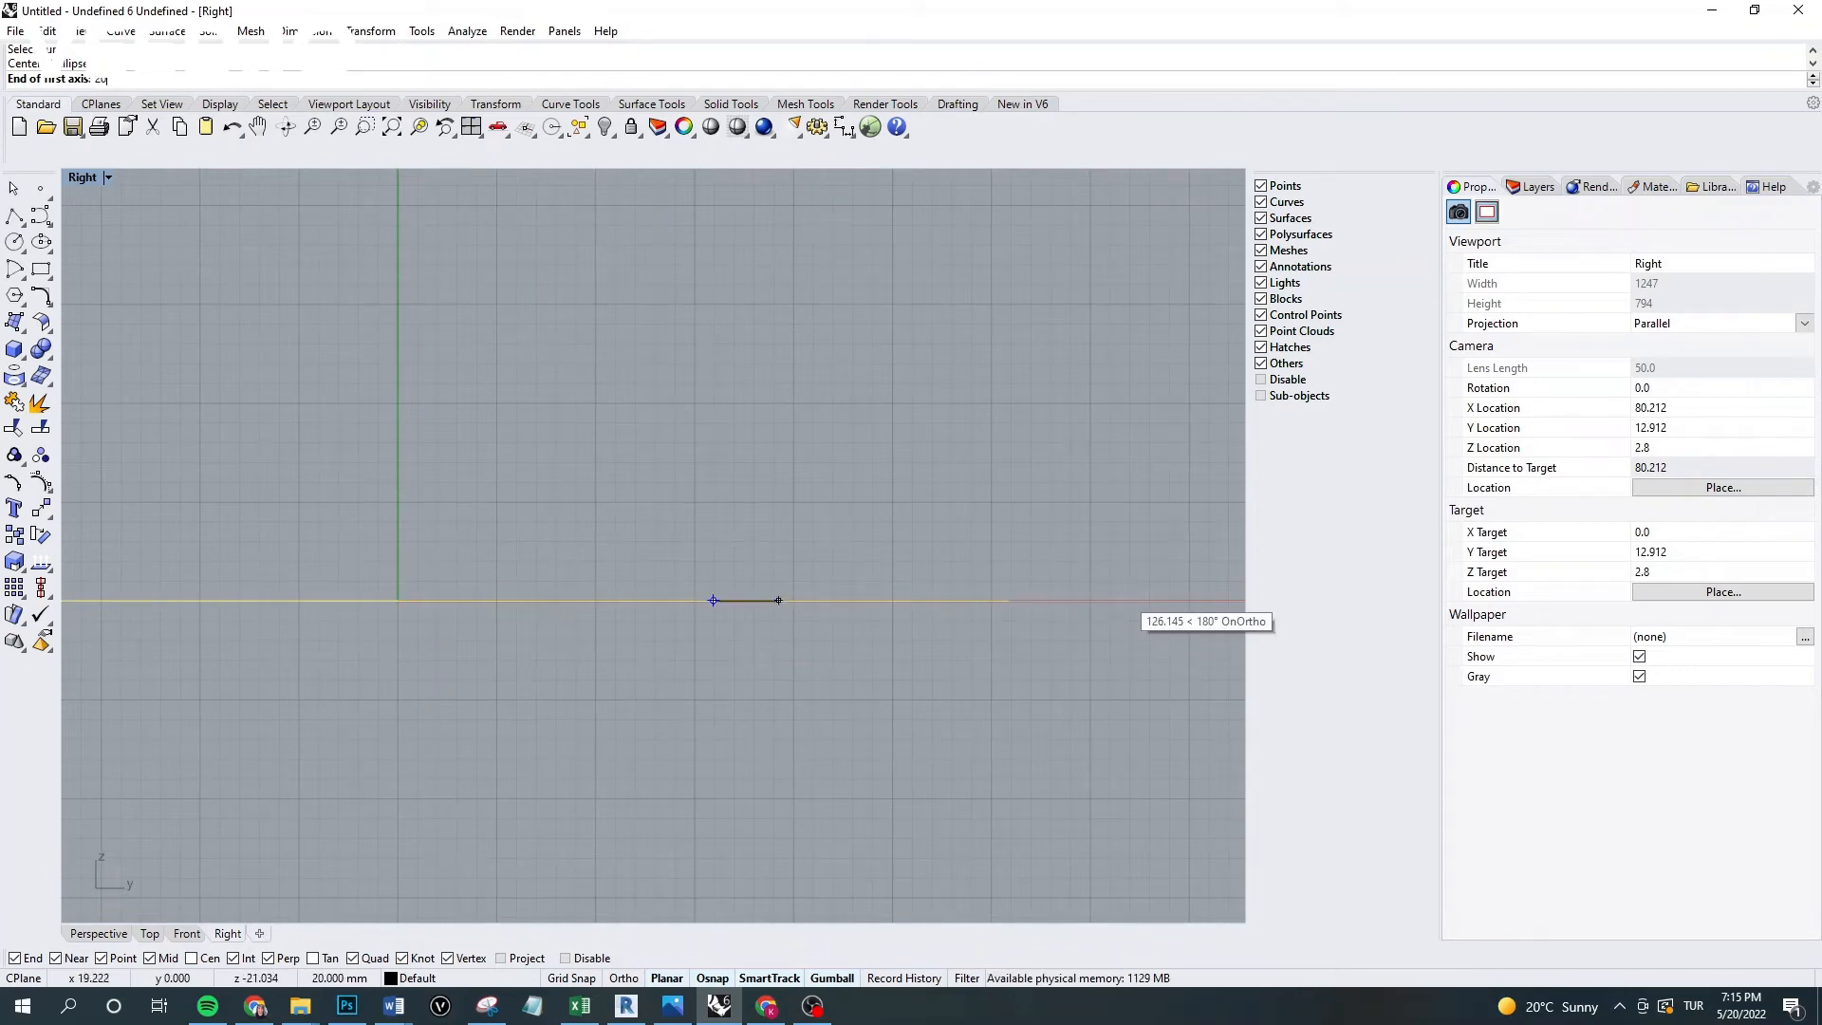
key("Return")
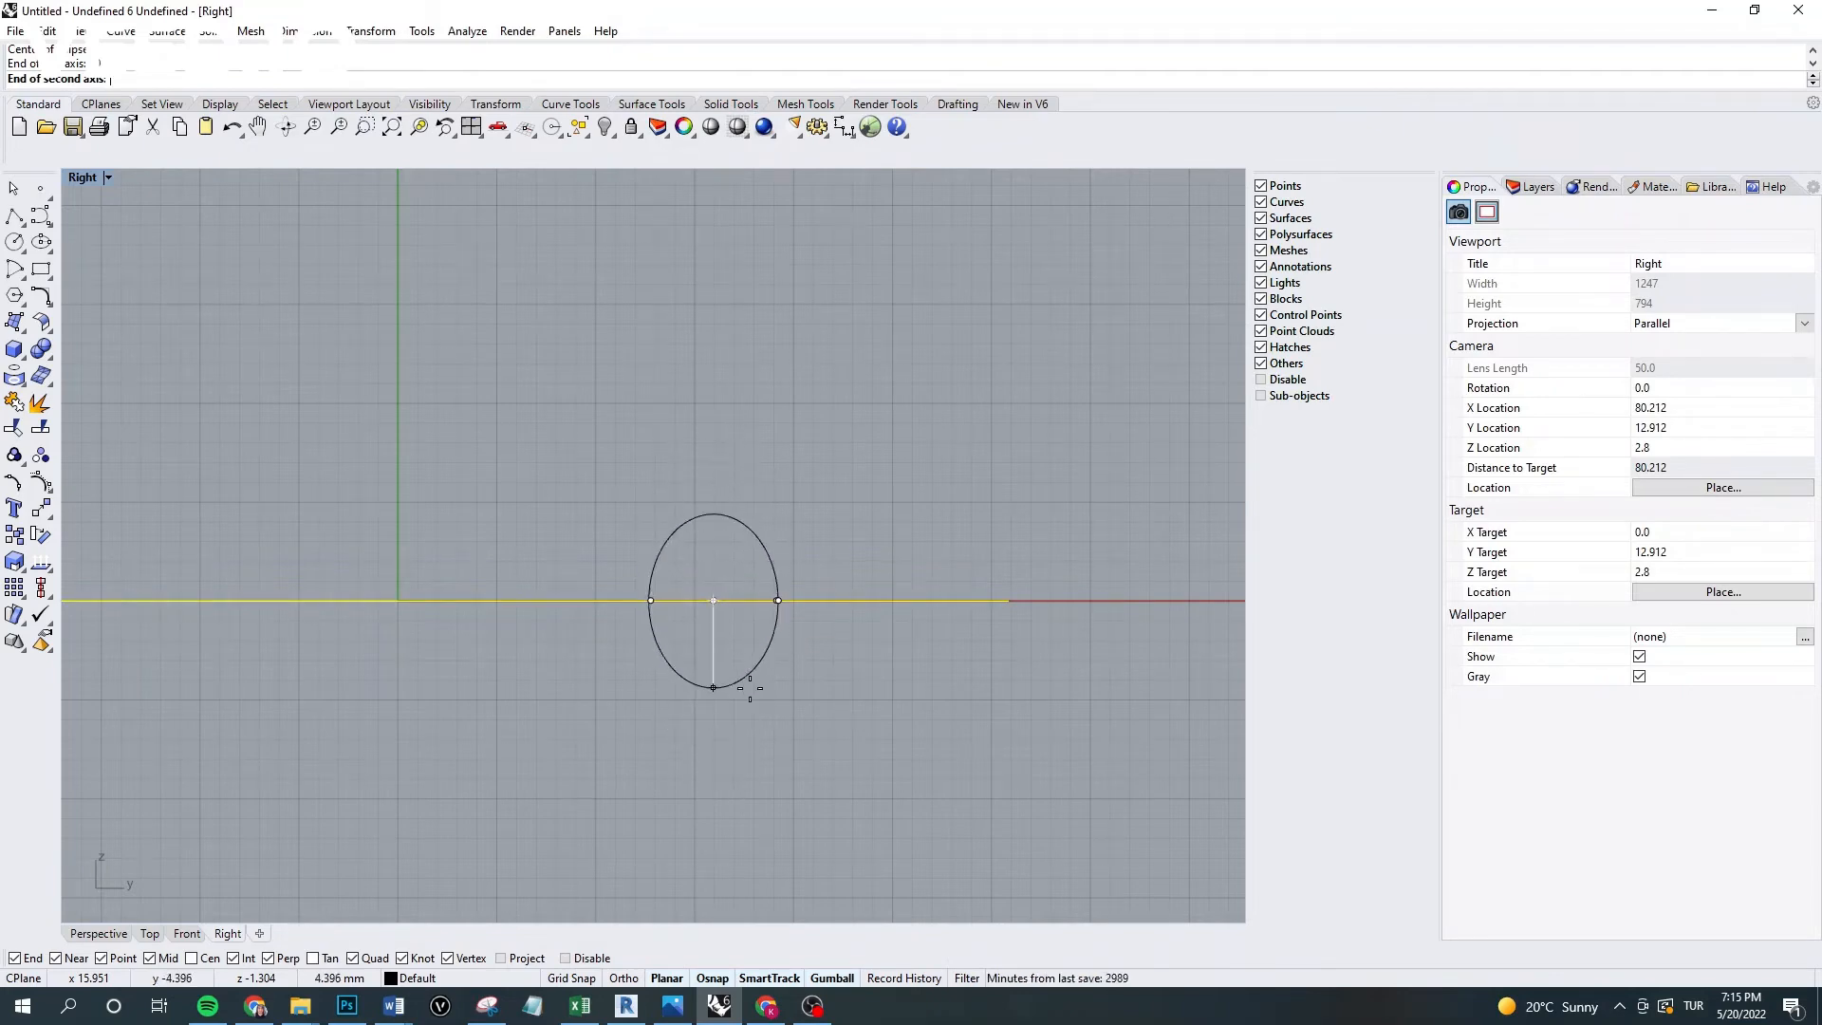
left_click(746, 749)
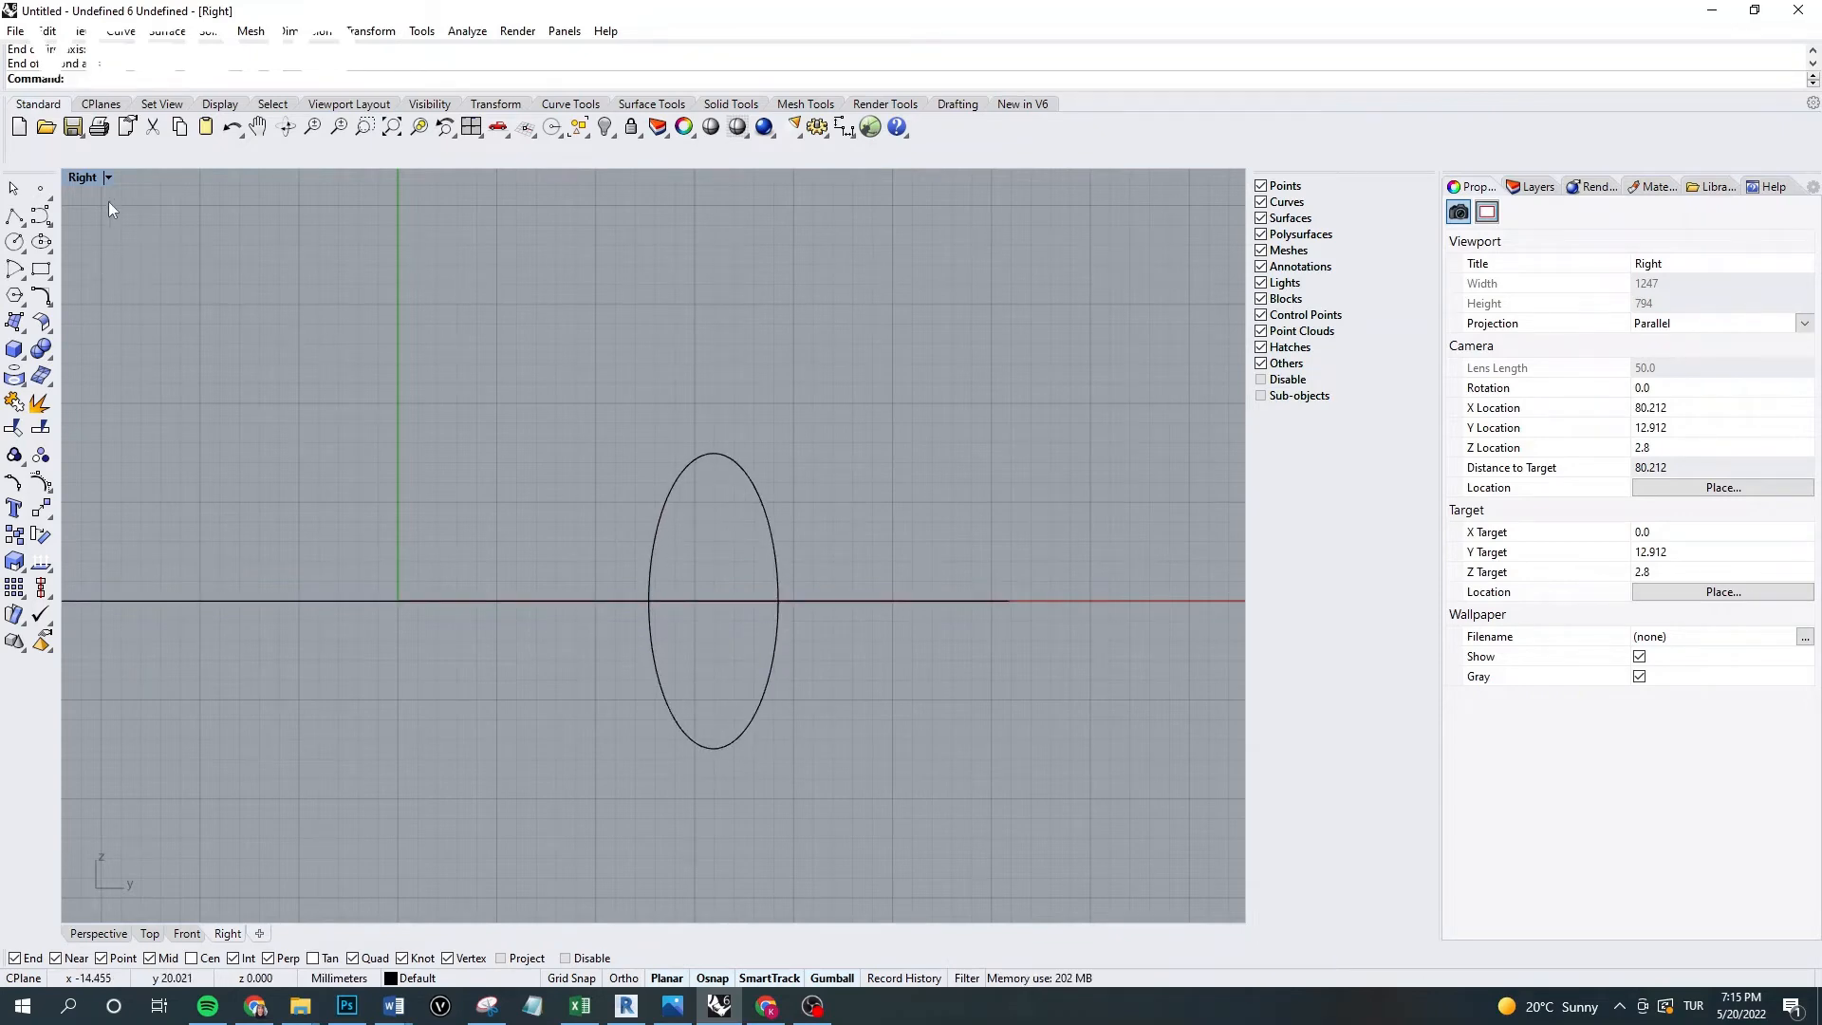
Examine the ellipse's orientation around the S-shaped curve from several angles in the Perspective view.
double_click(78, 178)
double_click(683, 178)
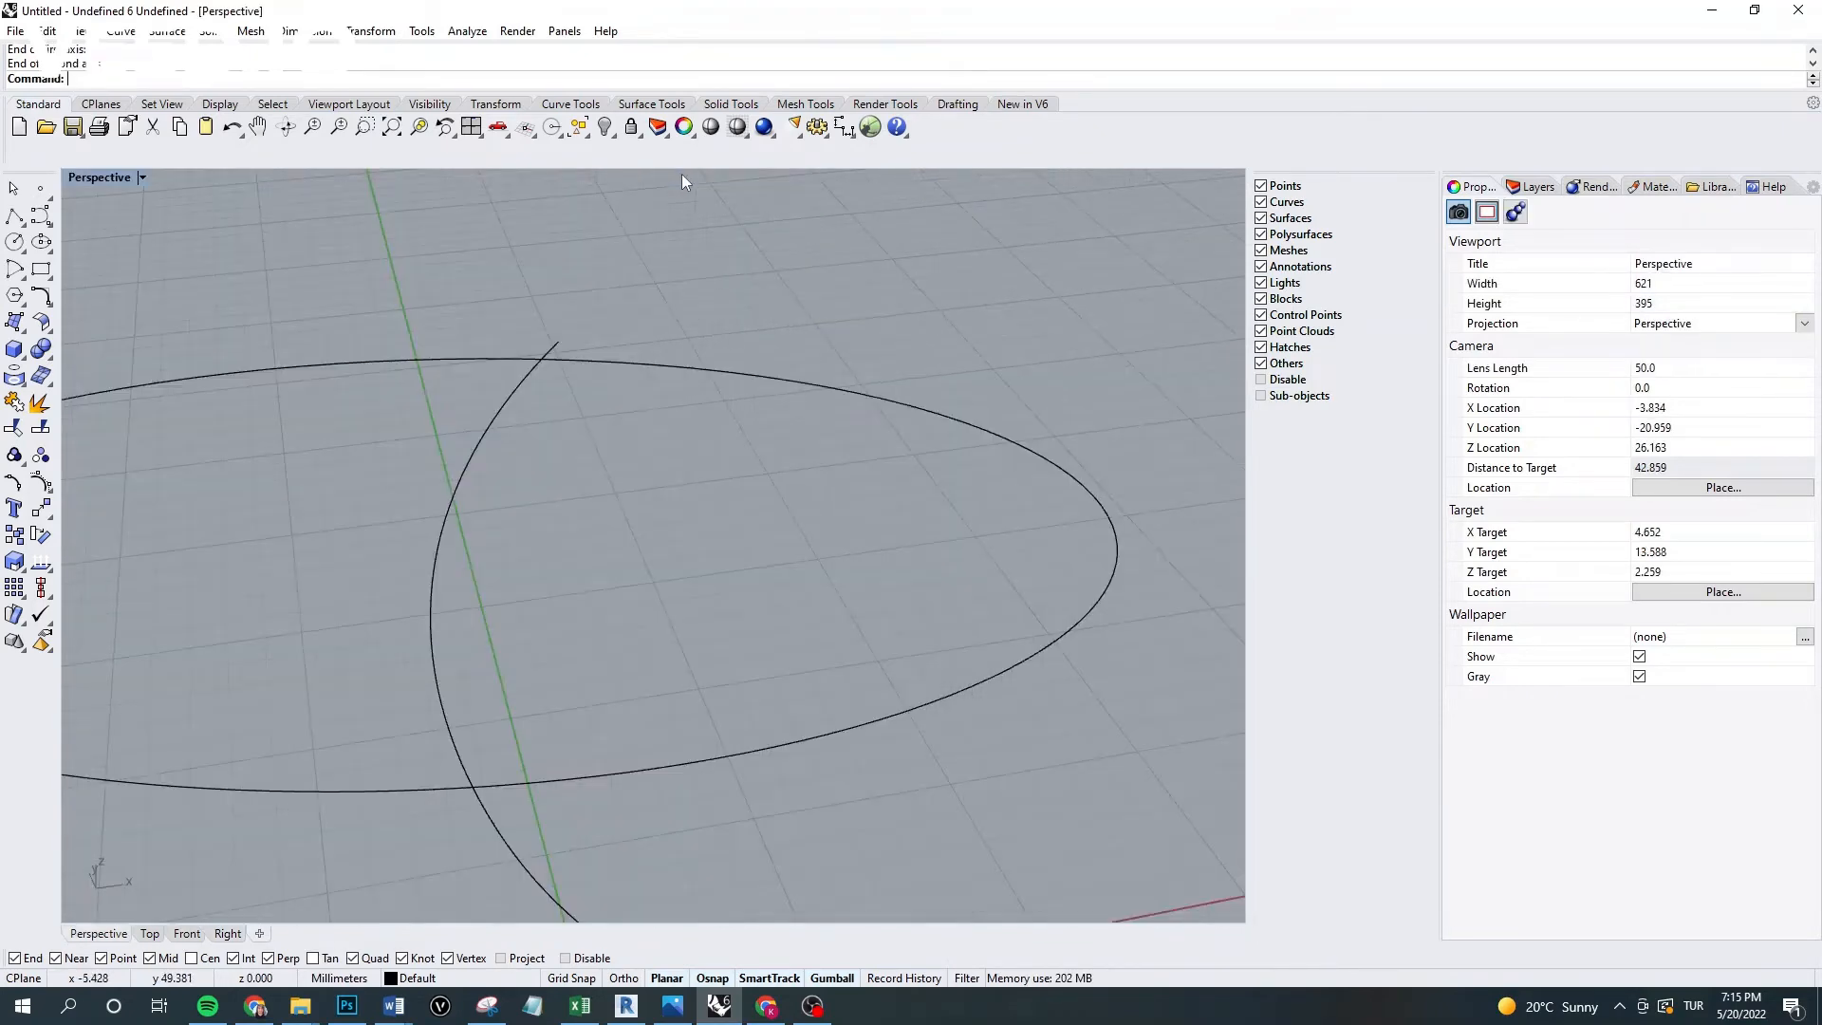
right_click_drag(840, 423, 913, 502)
scroll(622, 499, "up", 8)
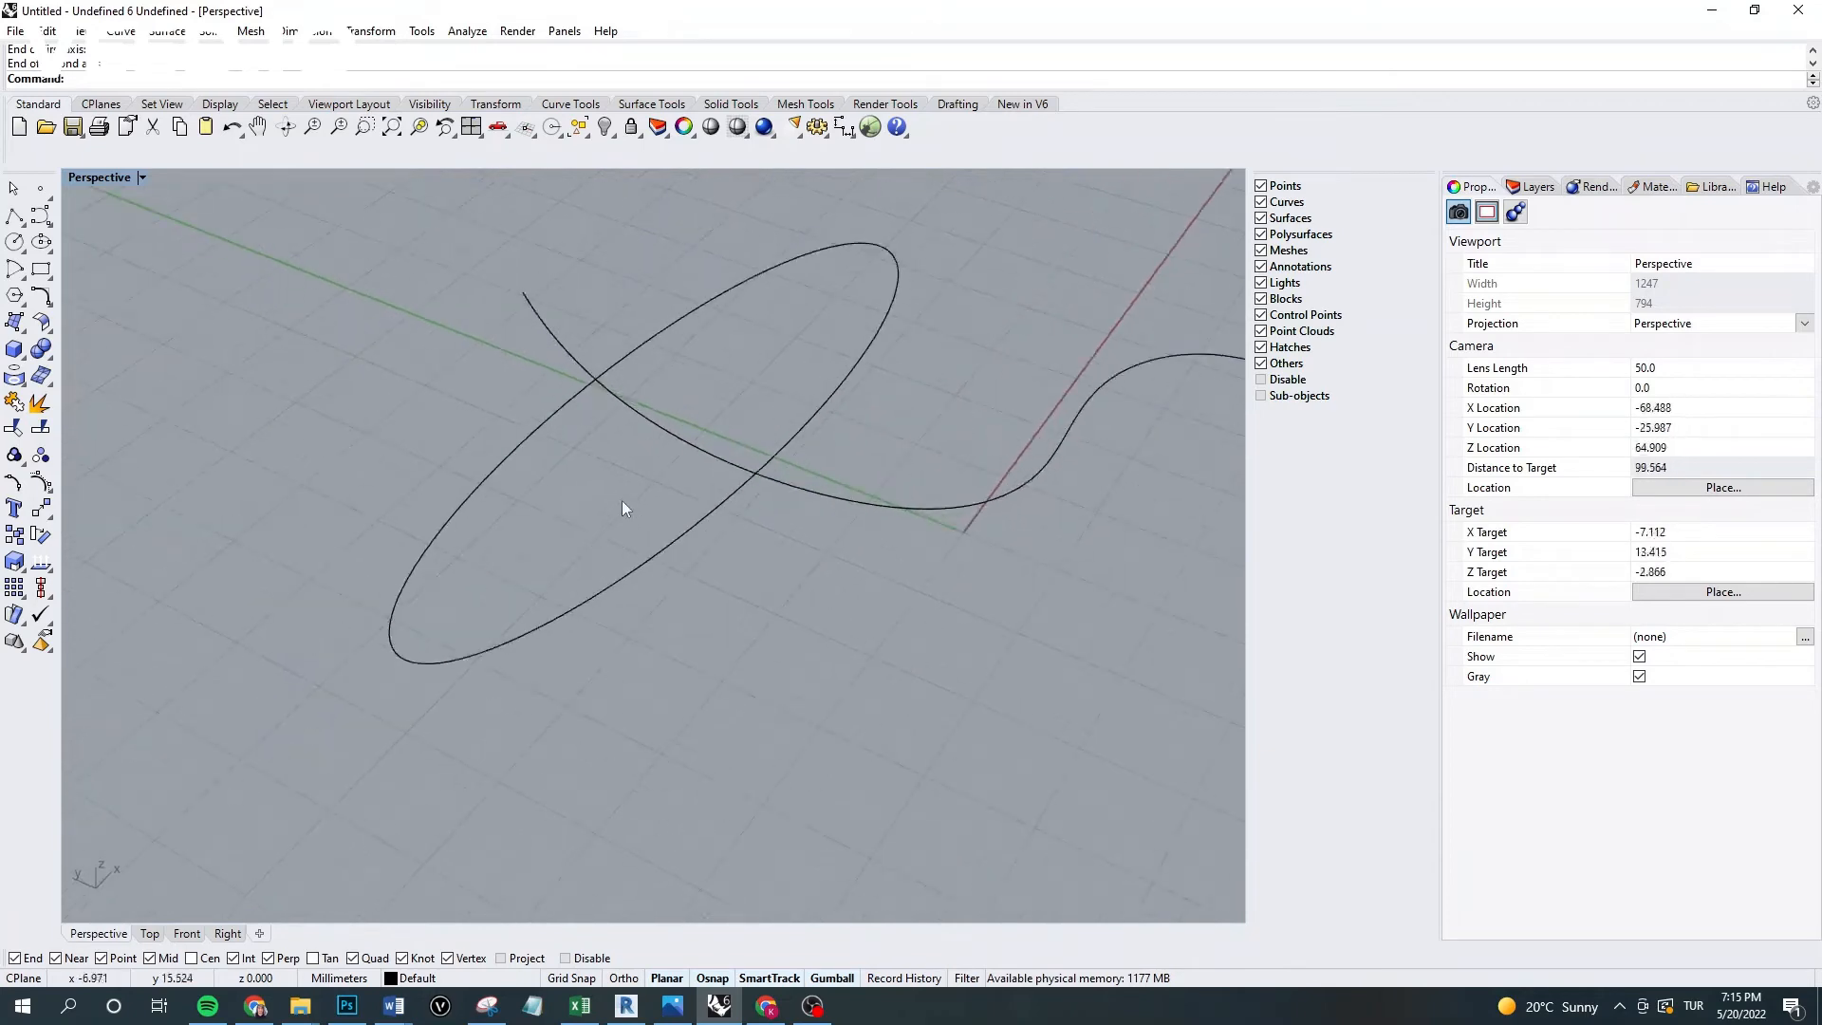
right_click_drag(622, 500, 727, 526)
scroll(903, 529, "down", 7)
scroll(692, 508, "up", 3)
right_click_drag(744, 588, 857, 513)
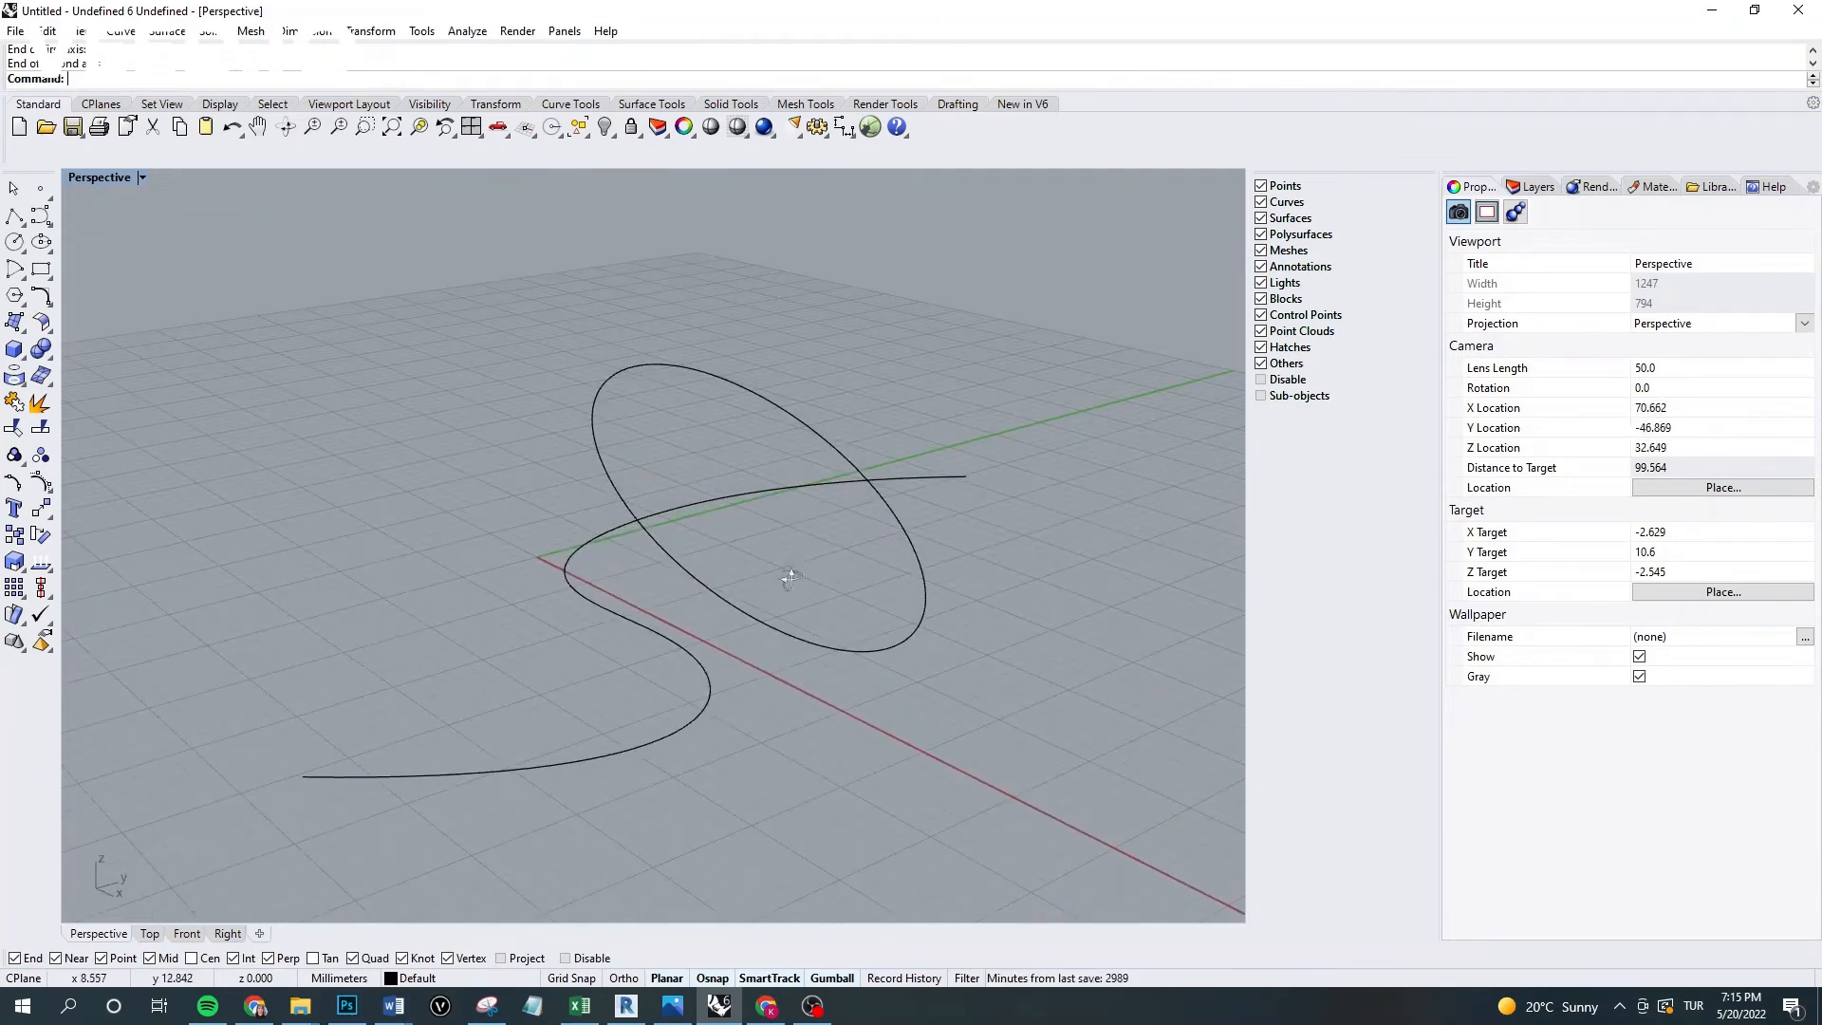
right_click_drag(689, 724, 791, 586)
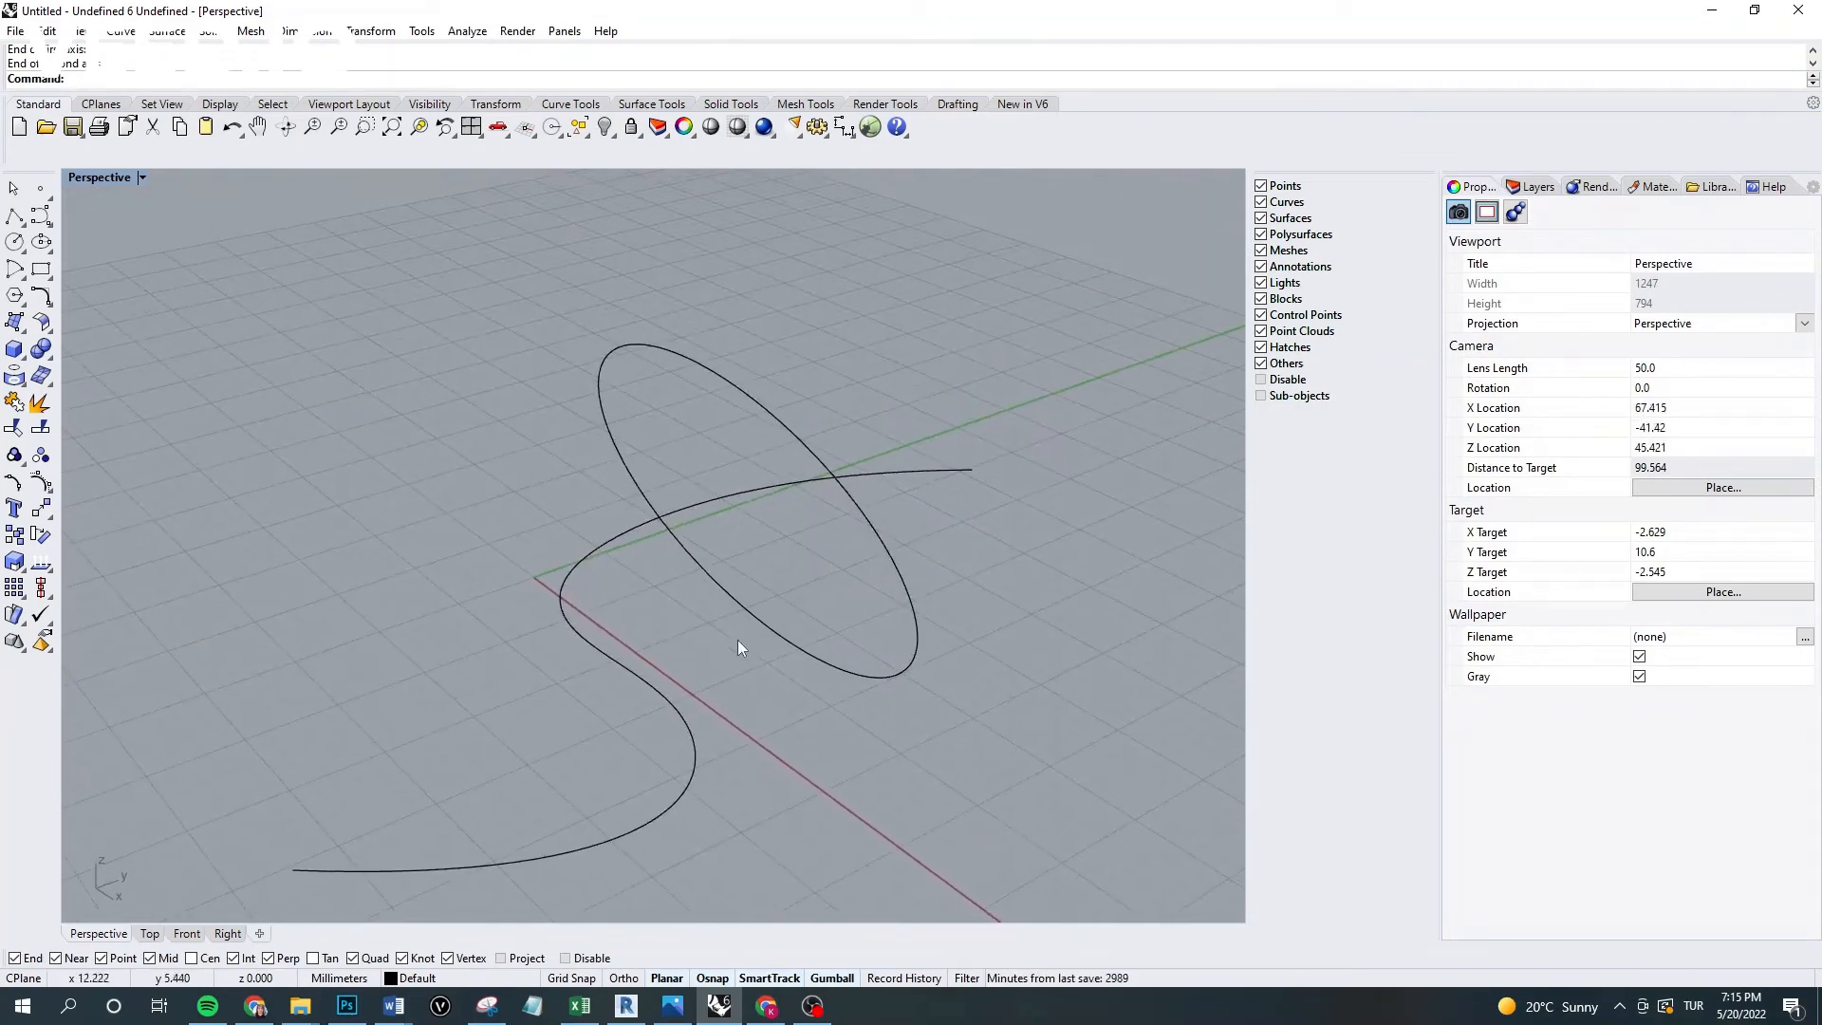
right_click_drag(739, 645, 709, 595)
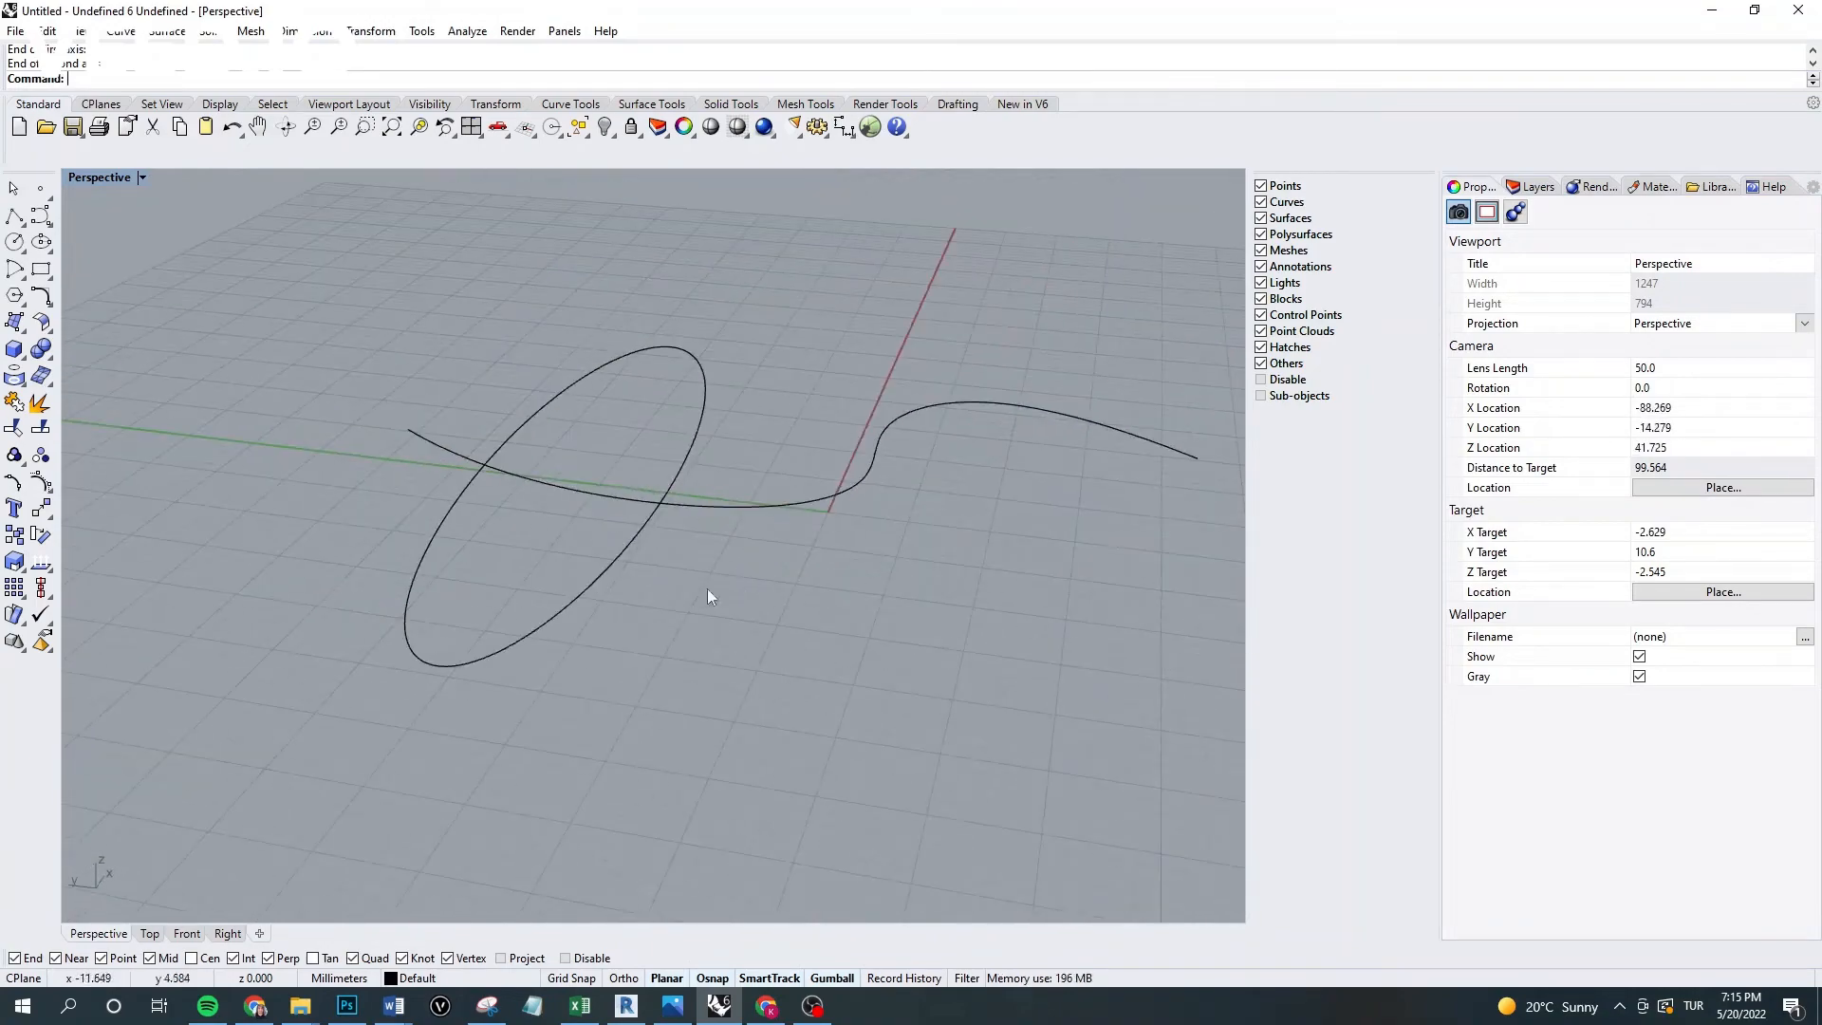
Delete the S-shaped curve together with the ellipse drawn around it.
left_click(41, 243)
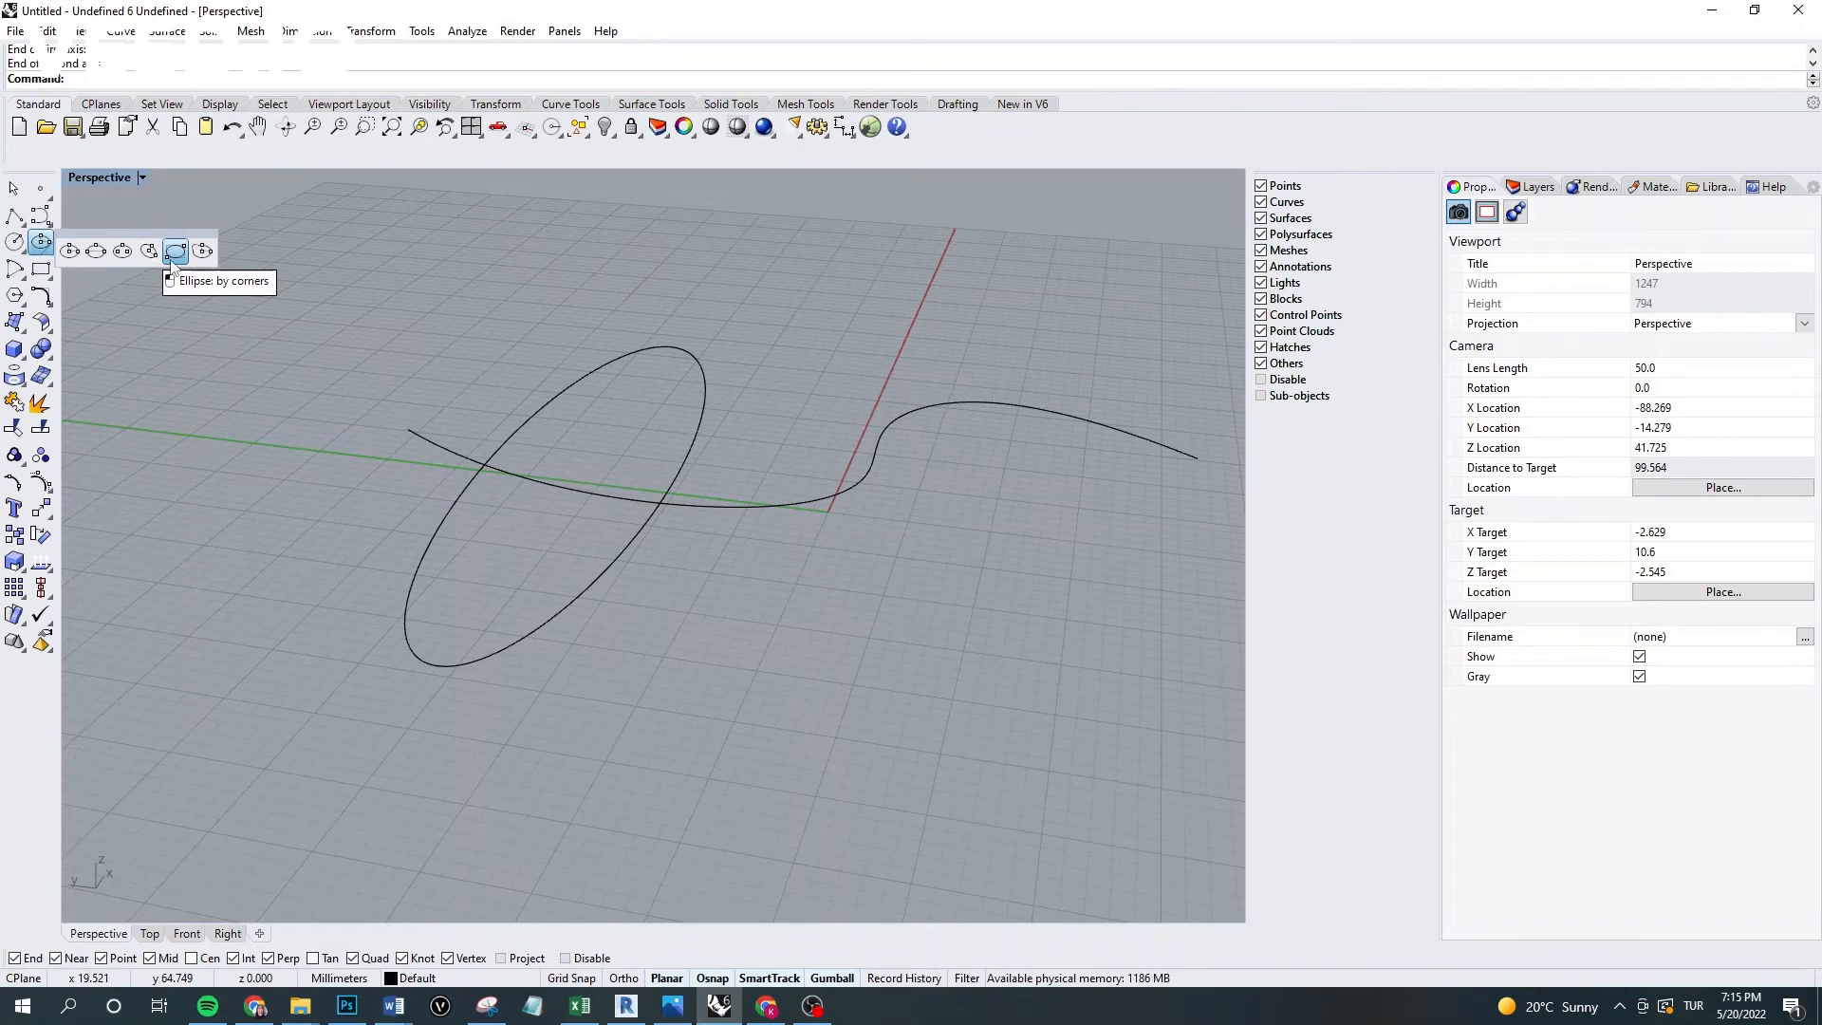
scroll(646, 577, "down", 7)
left_click_drag(911, 457, 485, 701)
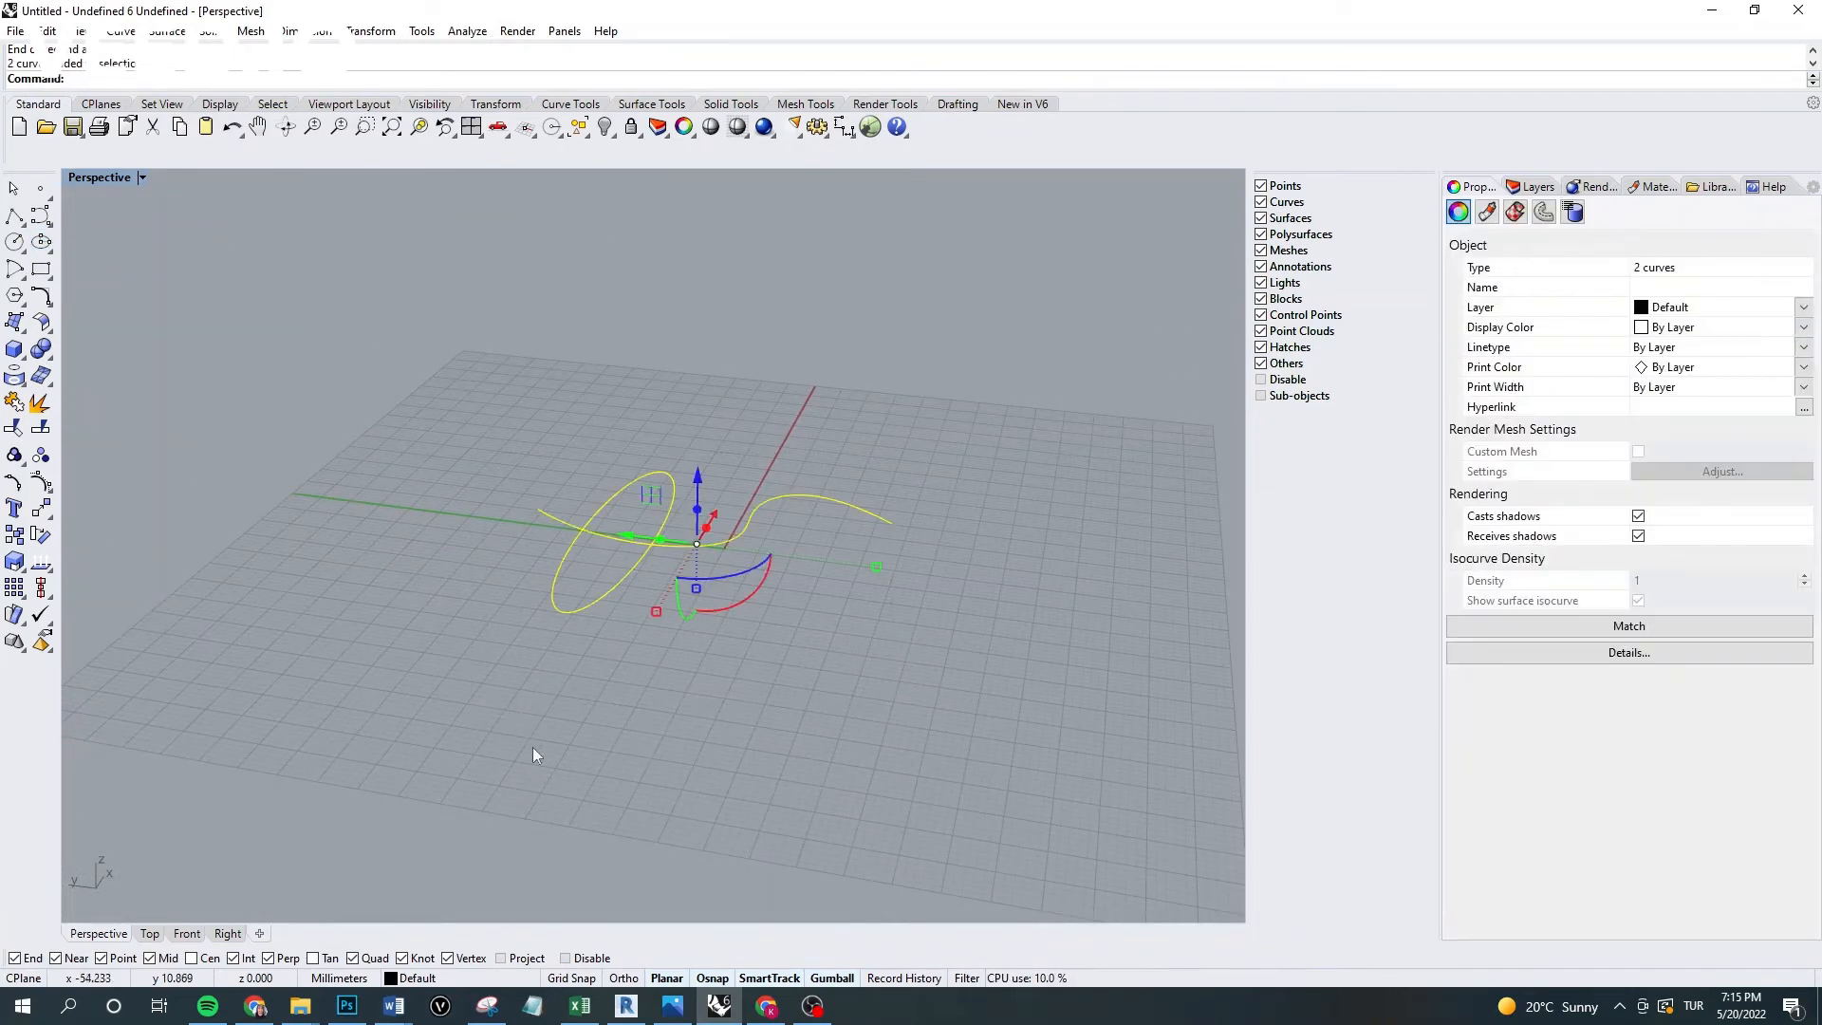
key("Delete")
Draw an ellipse by corners beside the origin, placing the opposite corner at about X -12, Y -12.
left_click(41, 243)
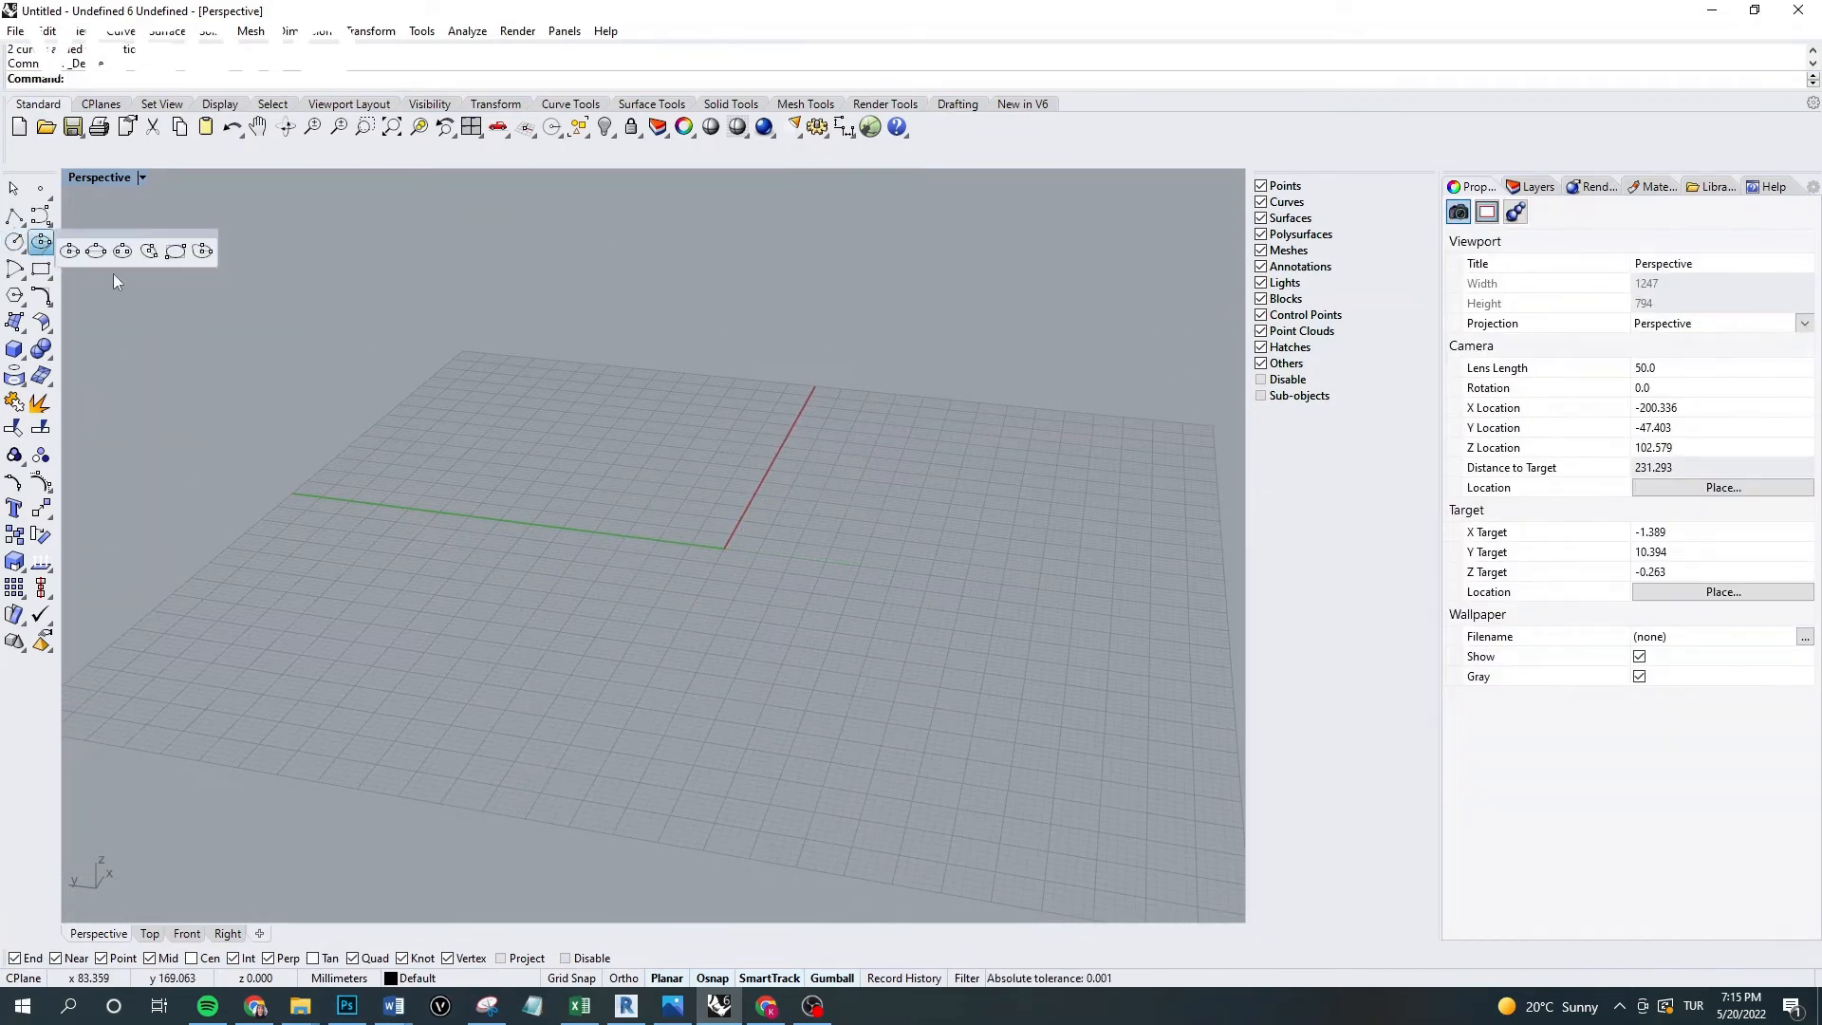
left_click(175, 251)
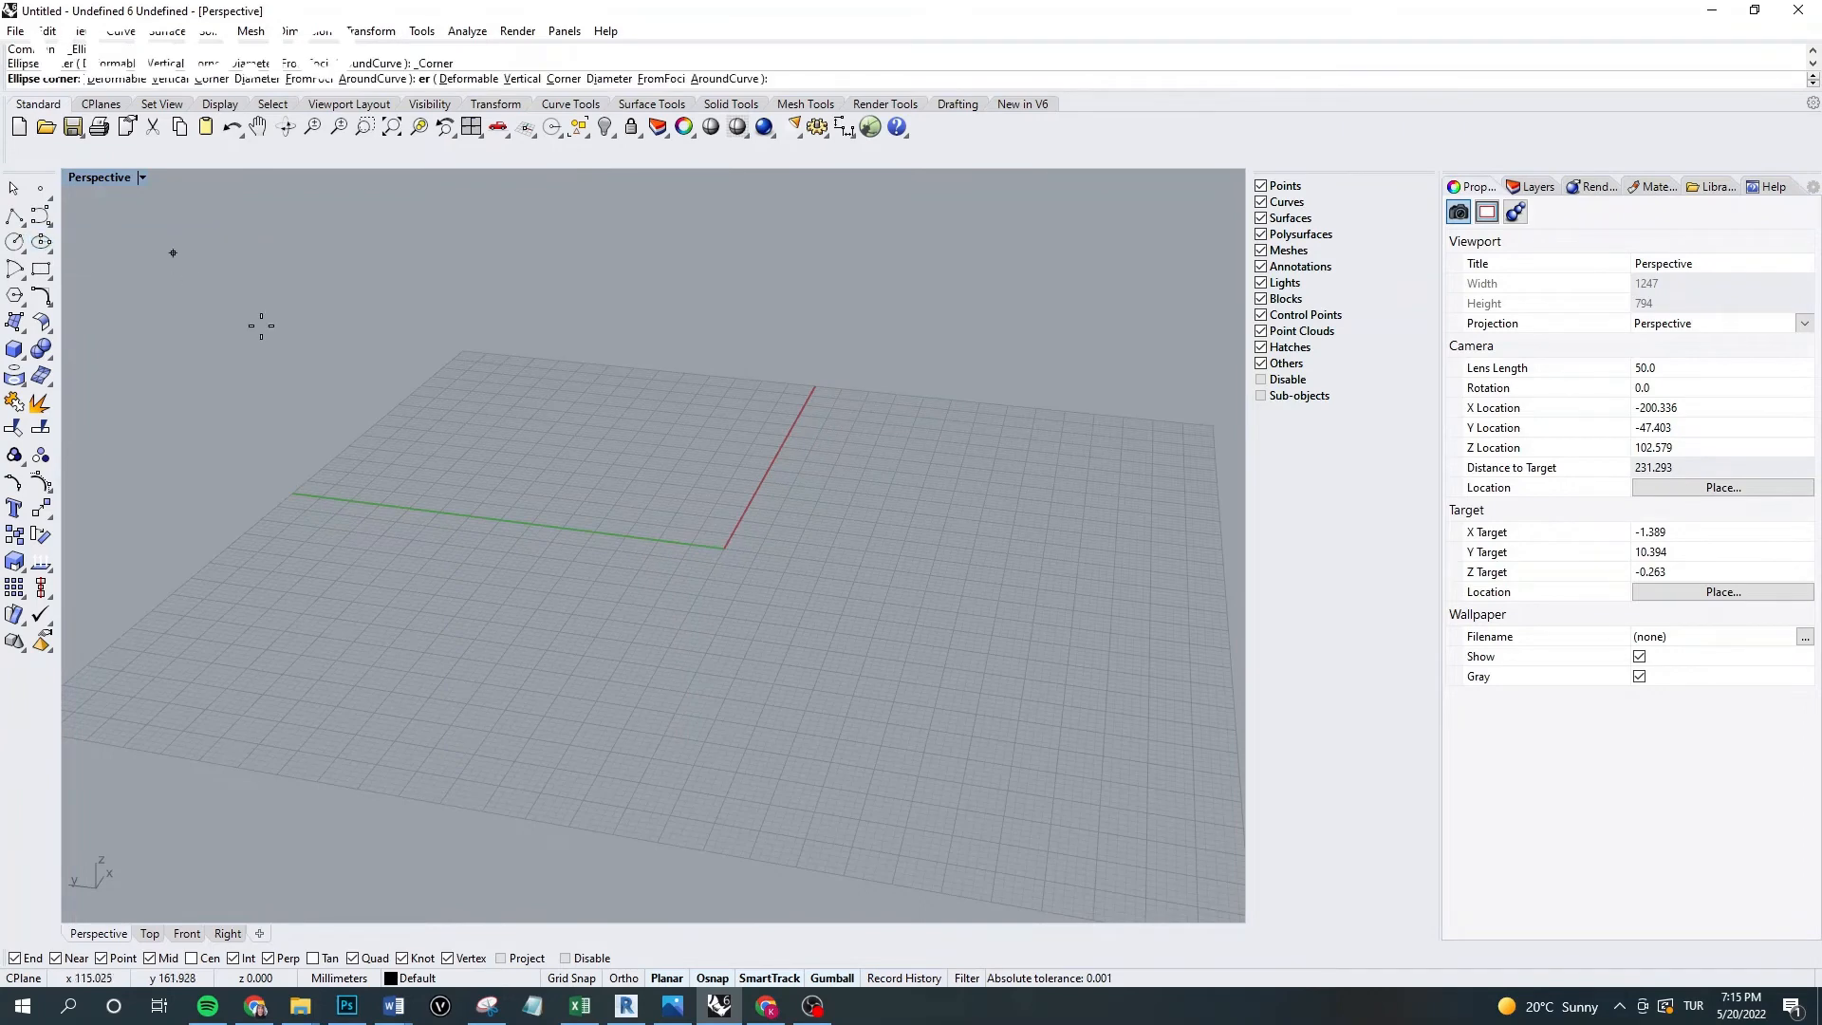
scroll(781, 635, "up", 4)
scroll(623, 578, "down", 2)
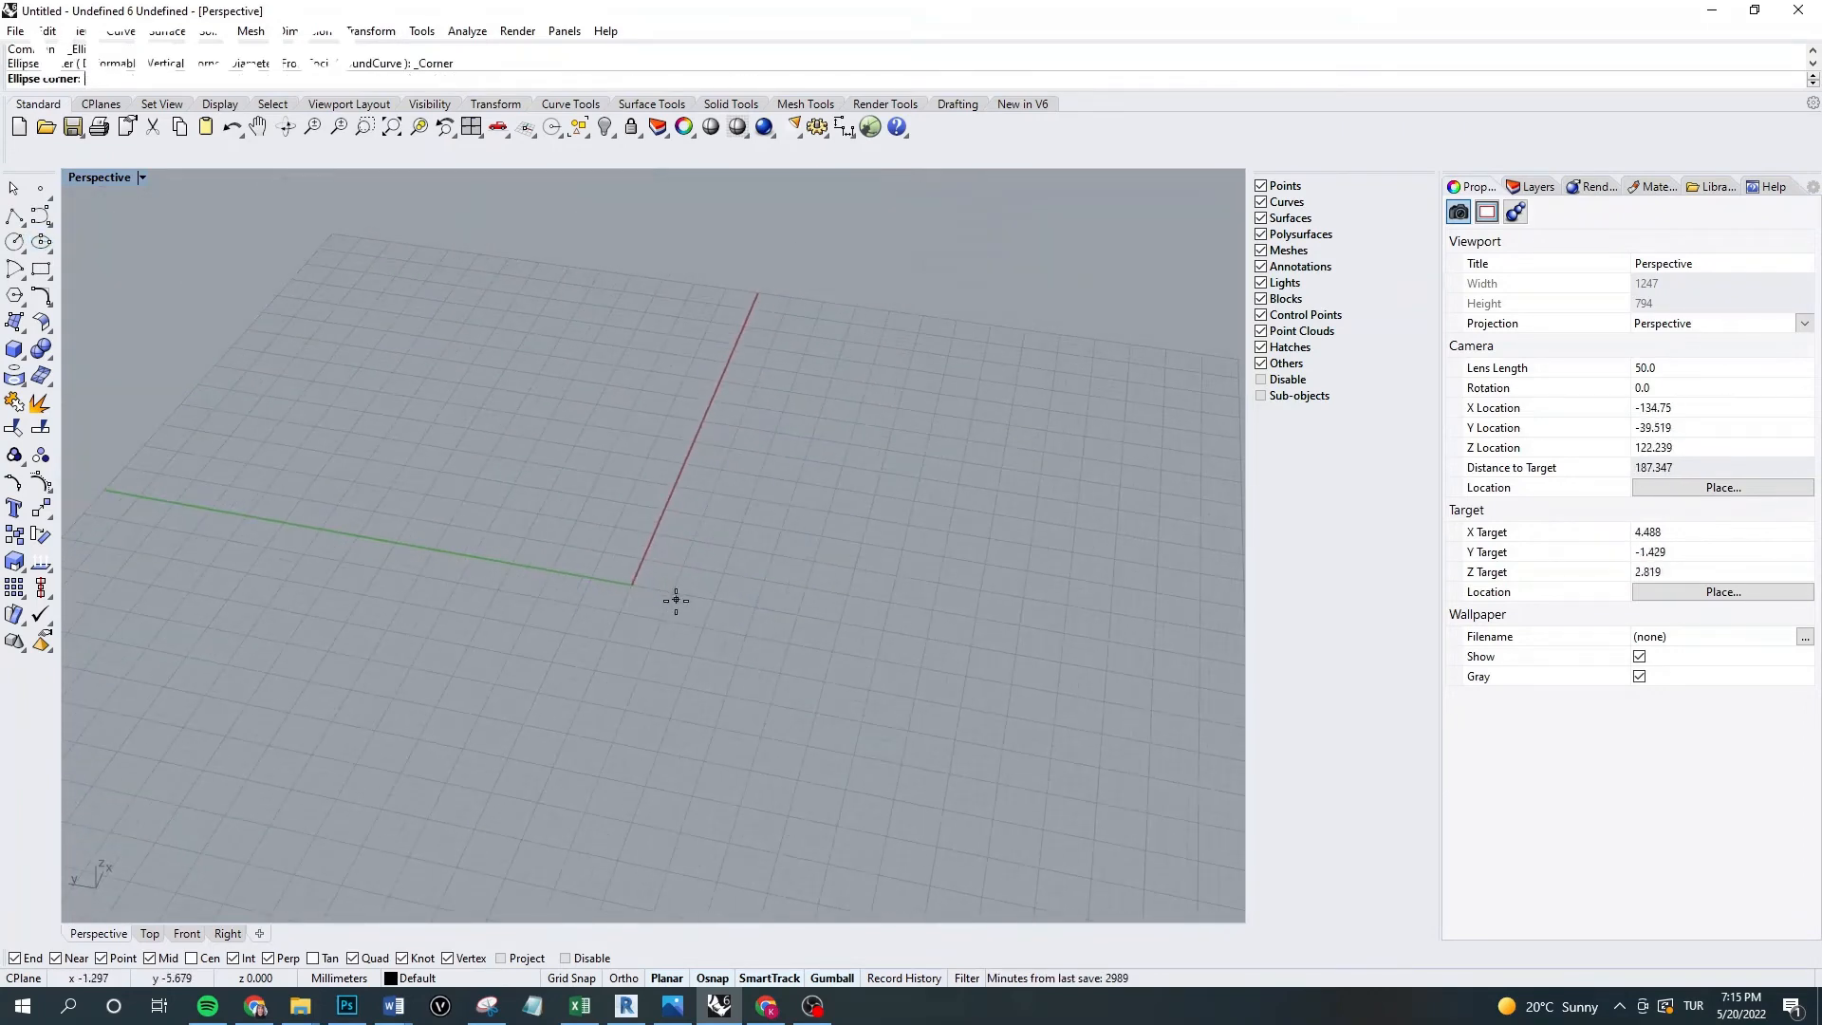
left_click(536, 727)
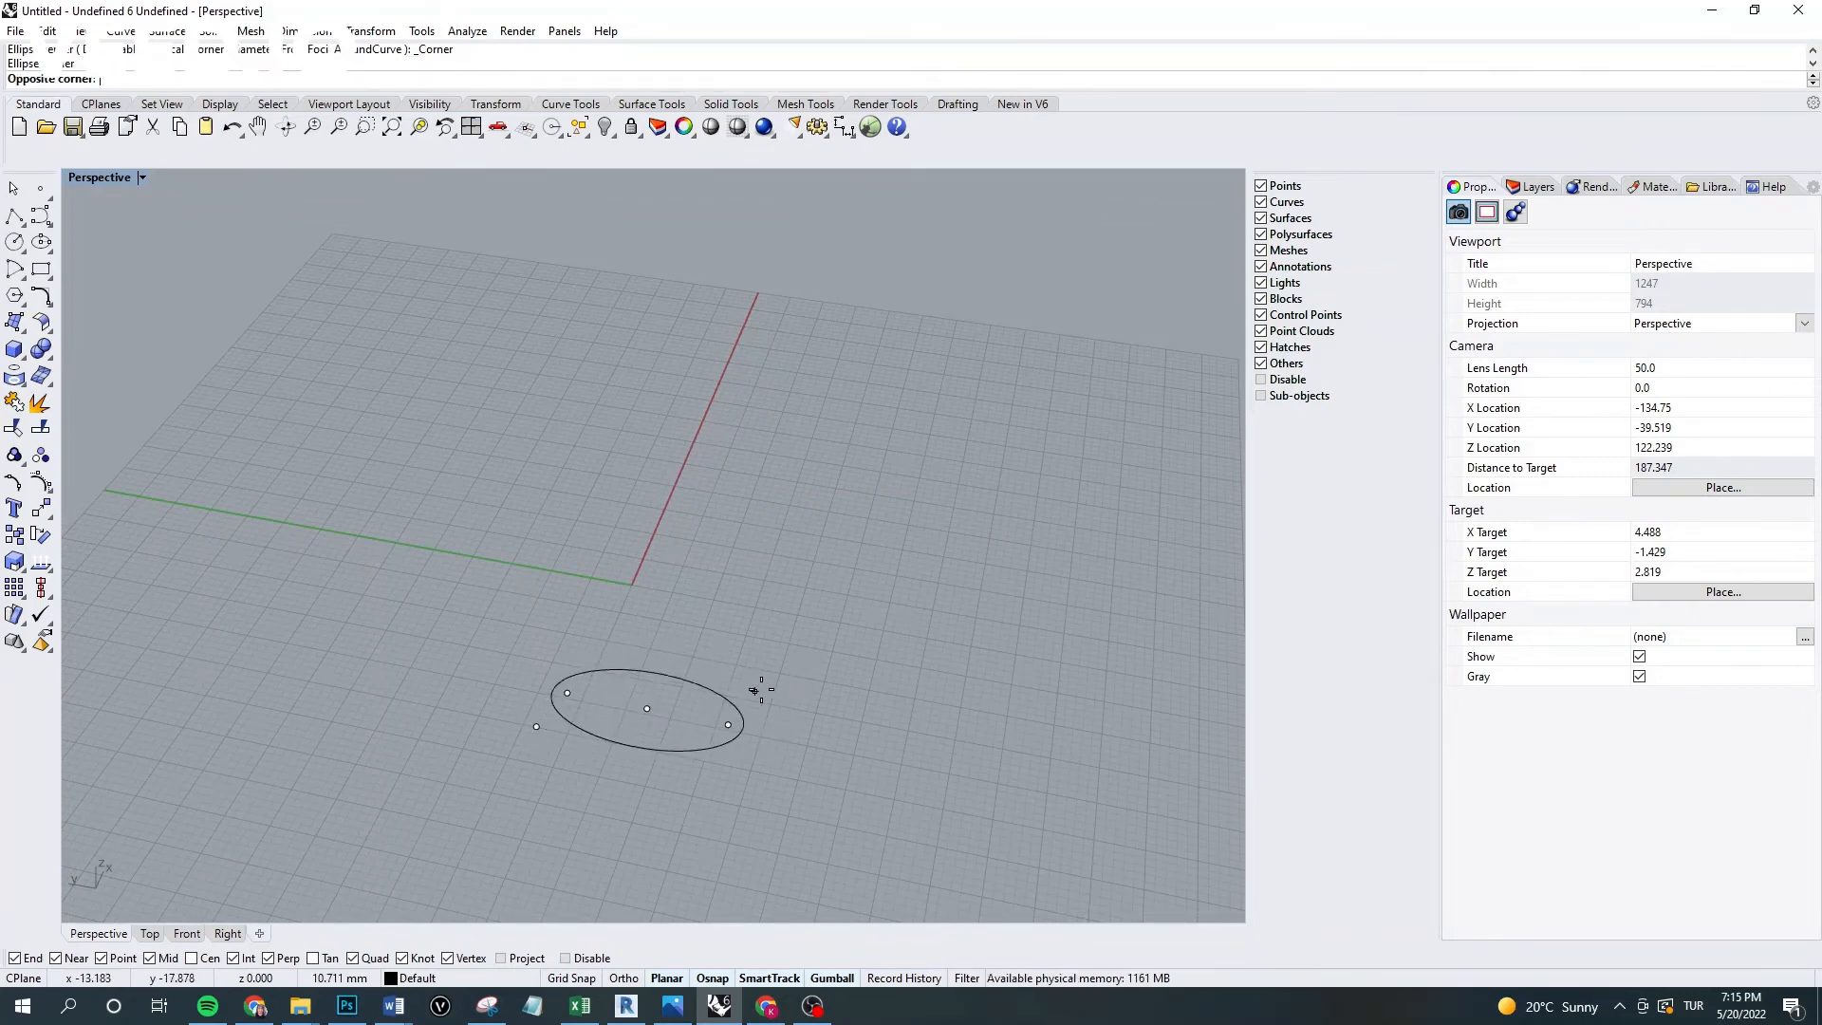
scroll(676, 736, "up", 5)
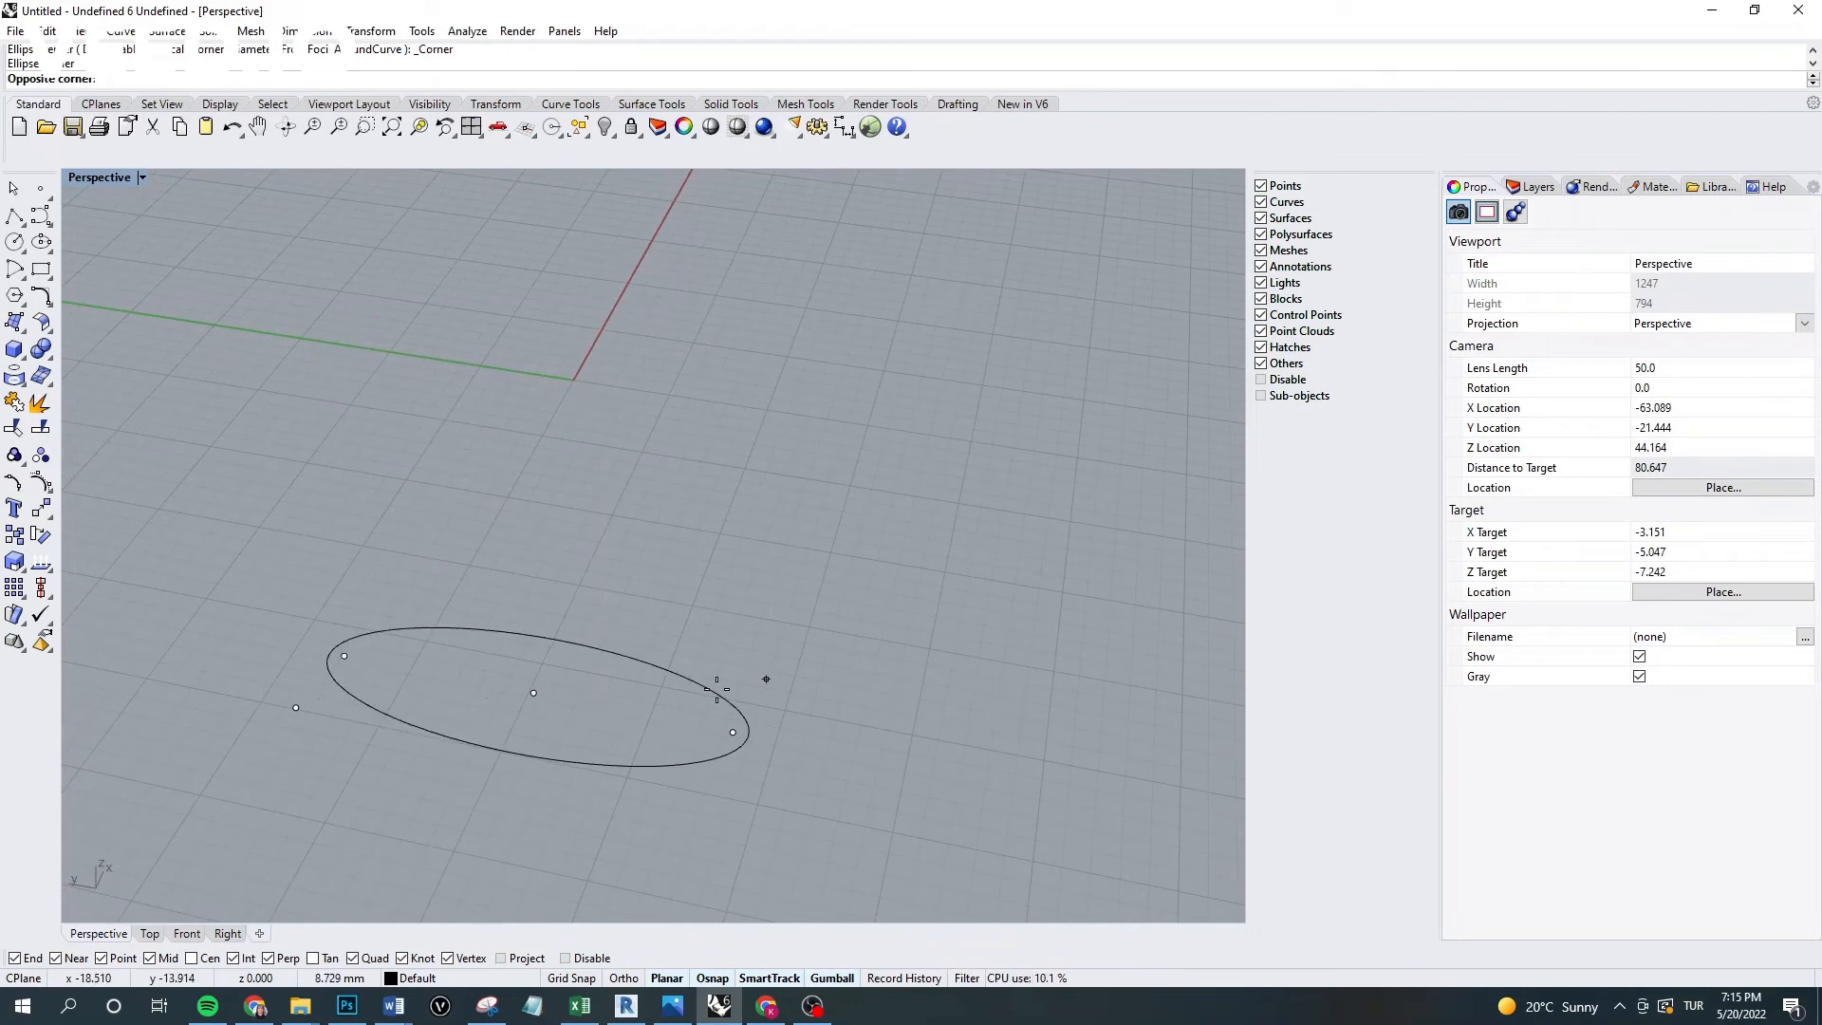
scroll(702, 692, "down", 5)
scroll(722, 688, "up", 4)
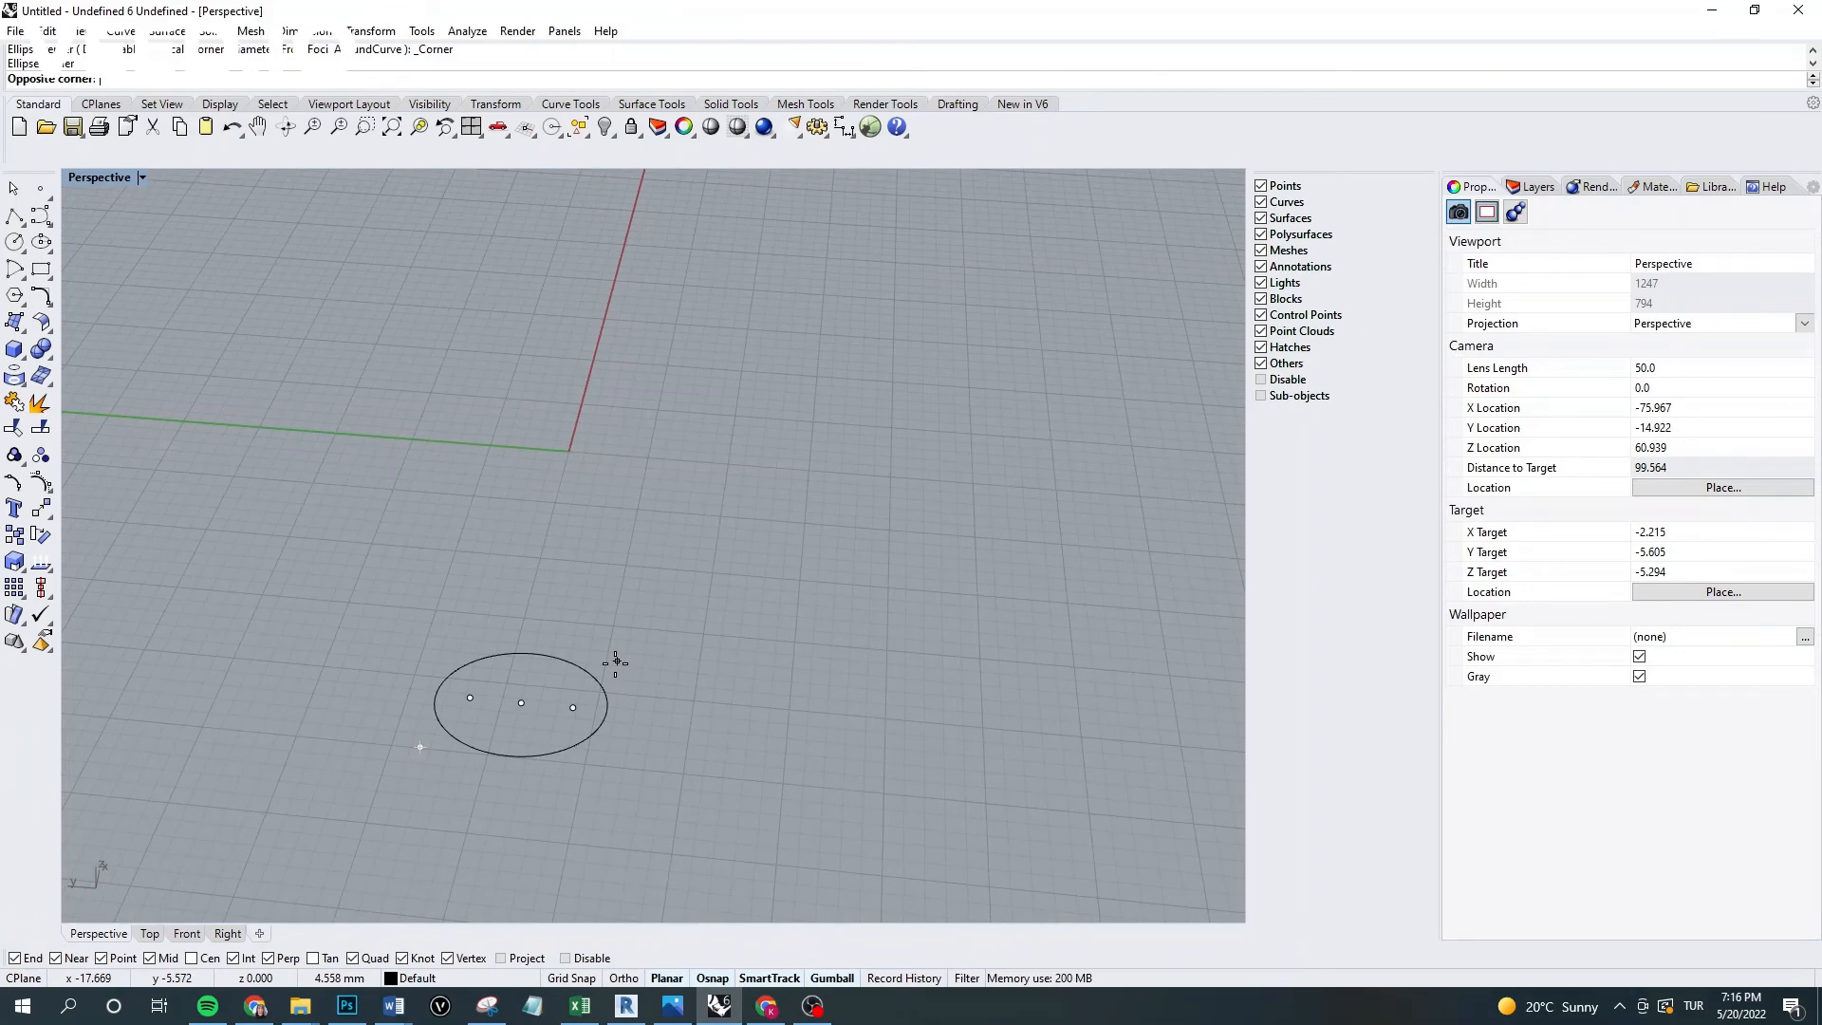
scroll(615, 661, "up", 2)
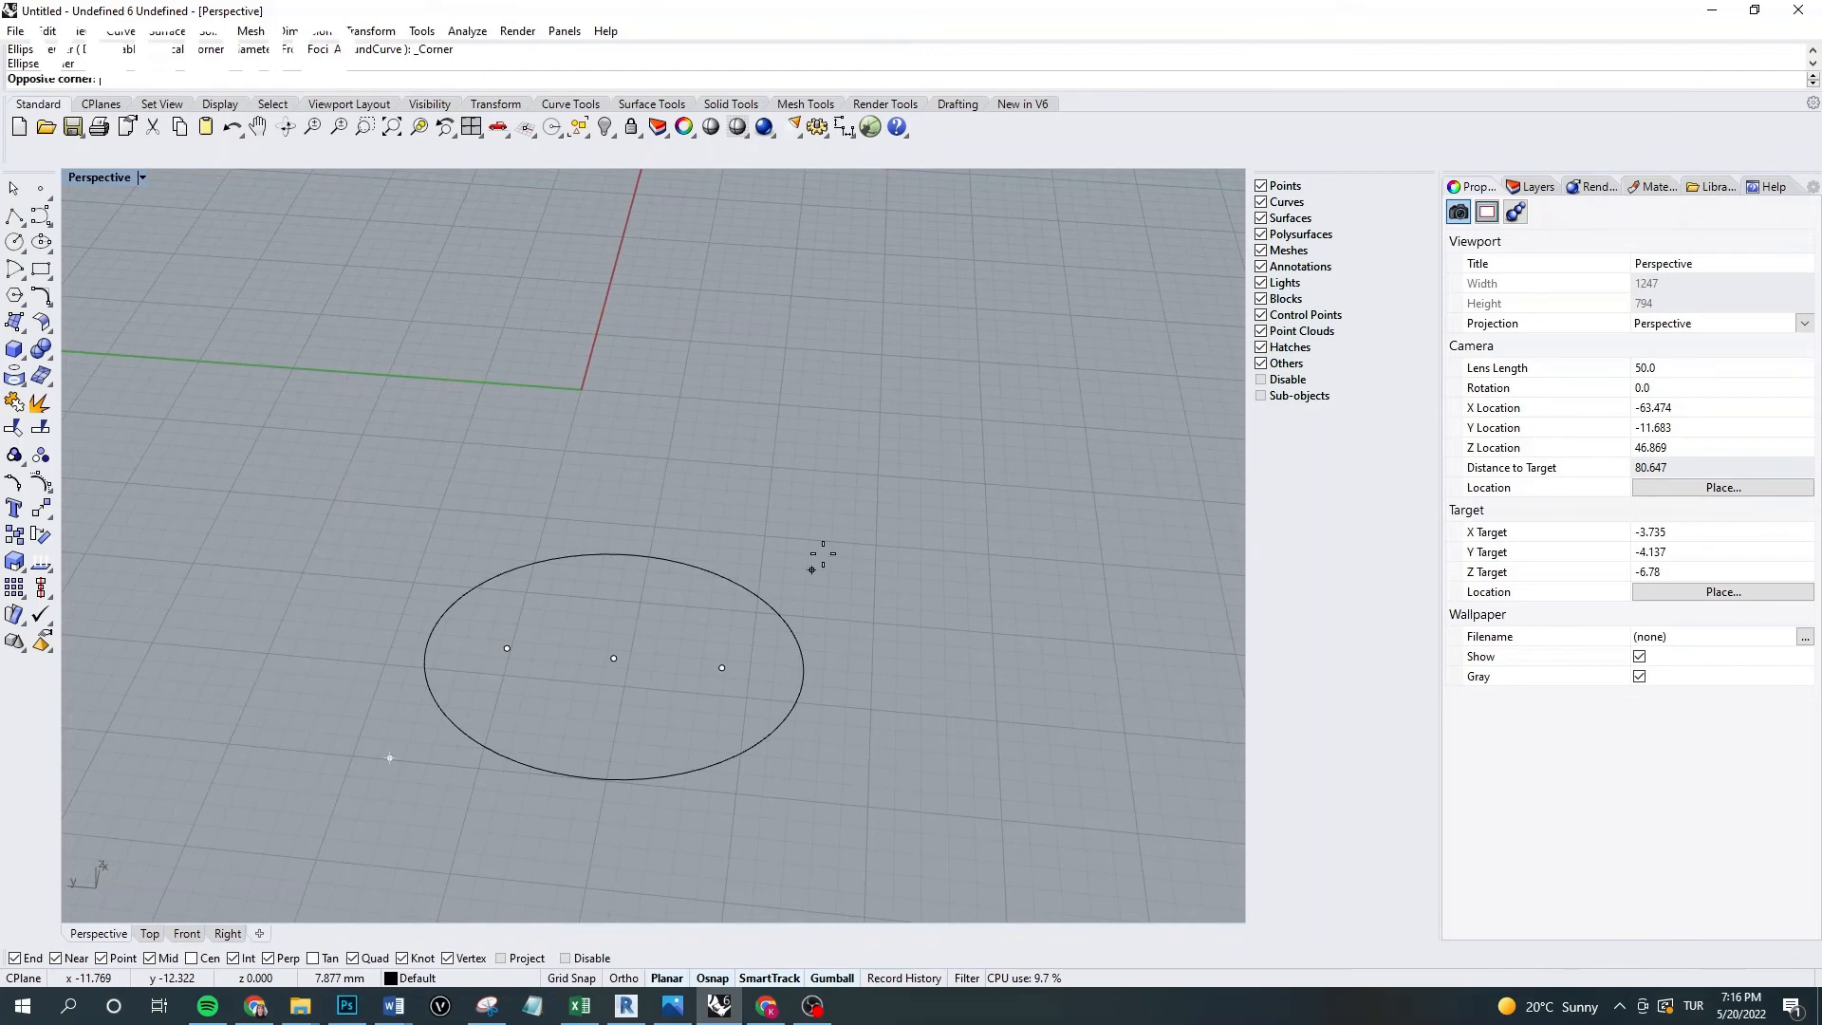
left_click(812, 569)
Delete the ellipse drawn by corners.
scroll(757, 669, "down", 6)
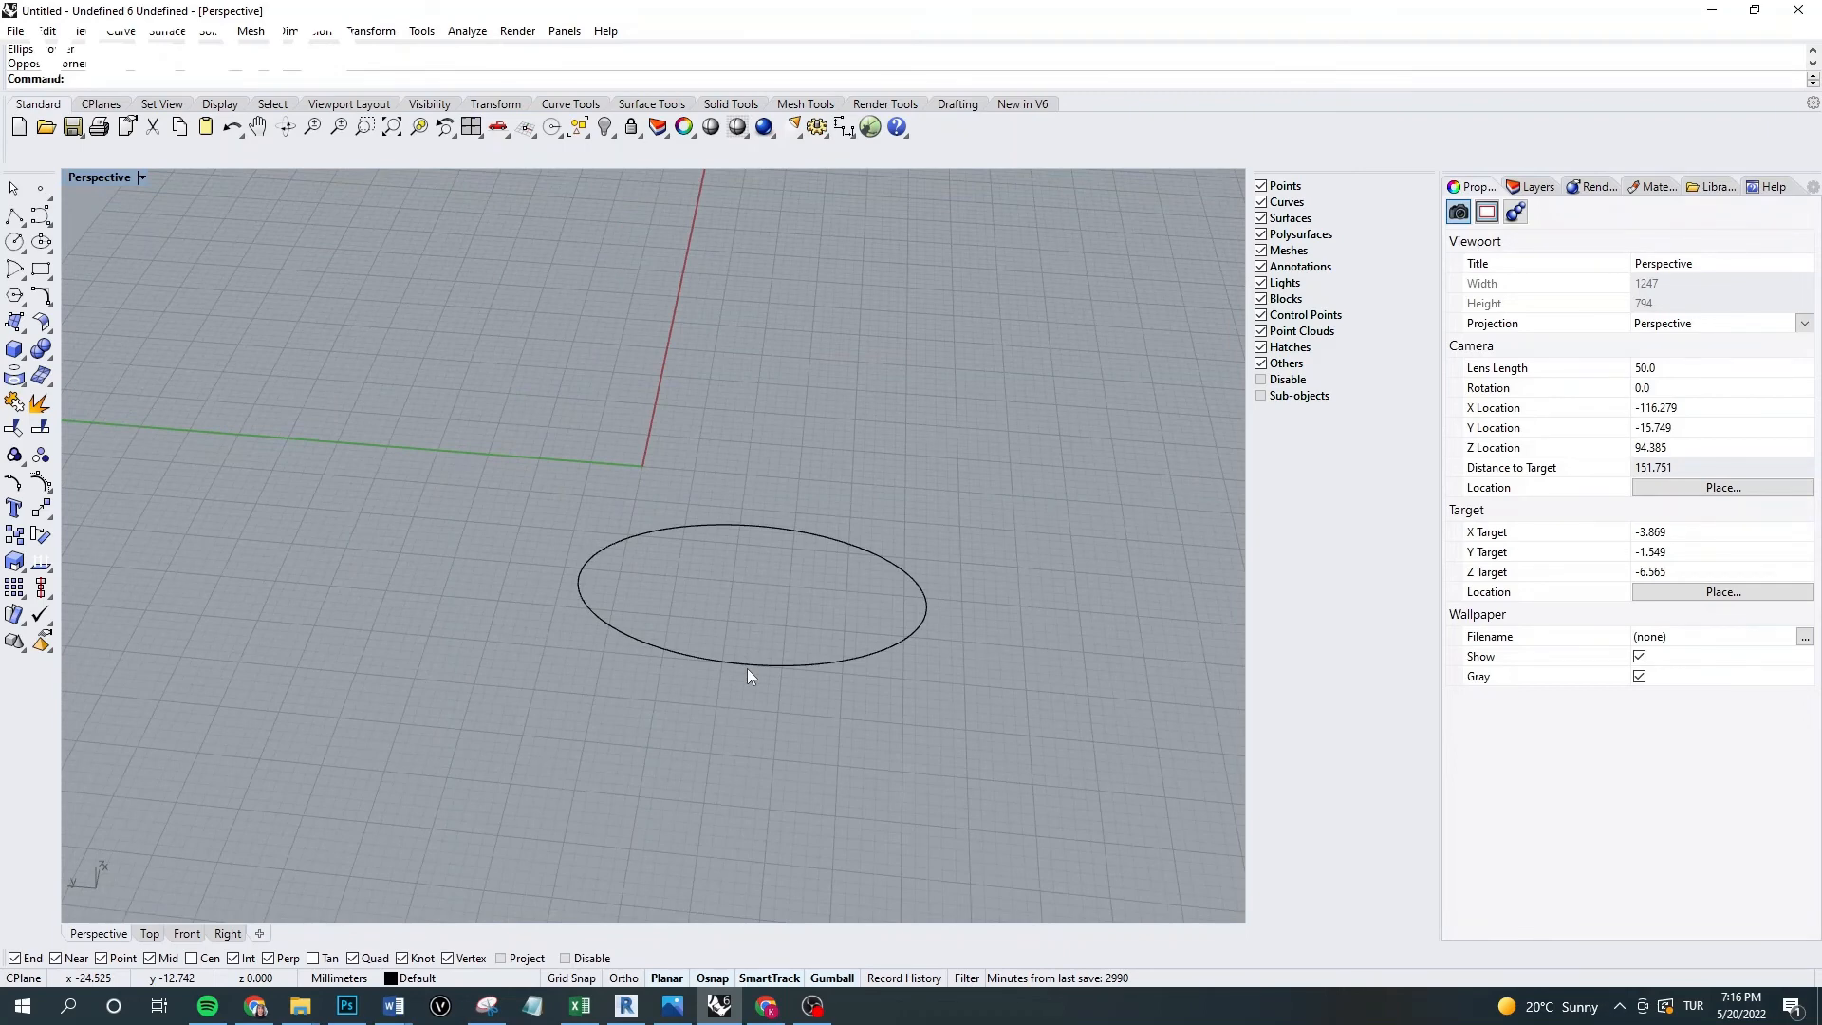
left_click(748, 667)
right_click_drag(748, 668, 848, 617)
key("Delete")
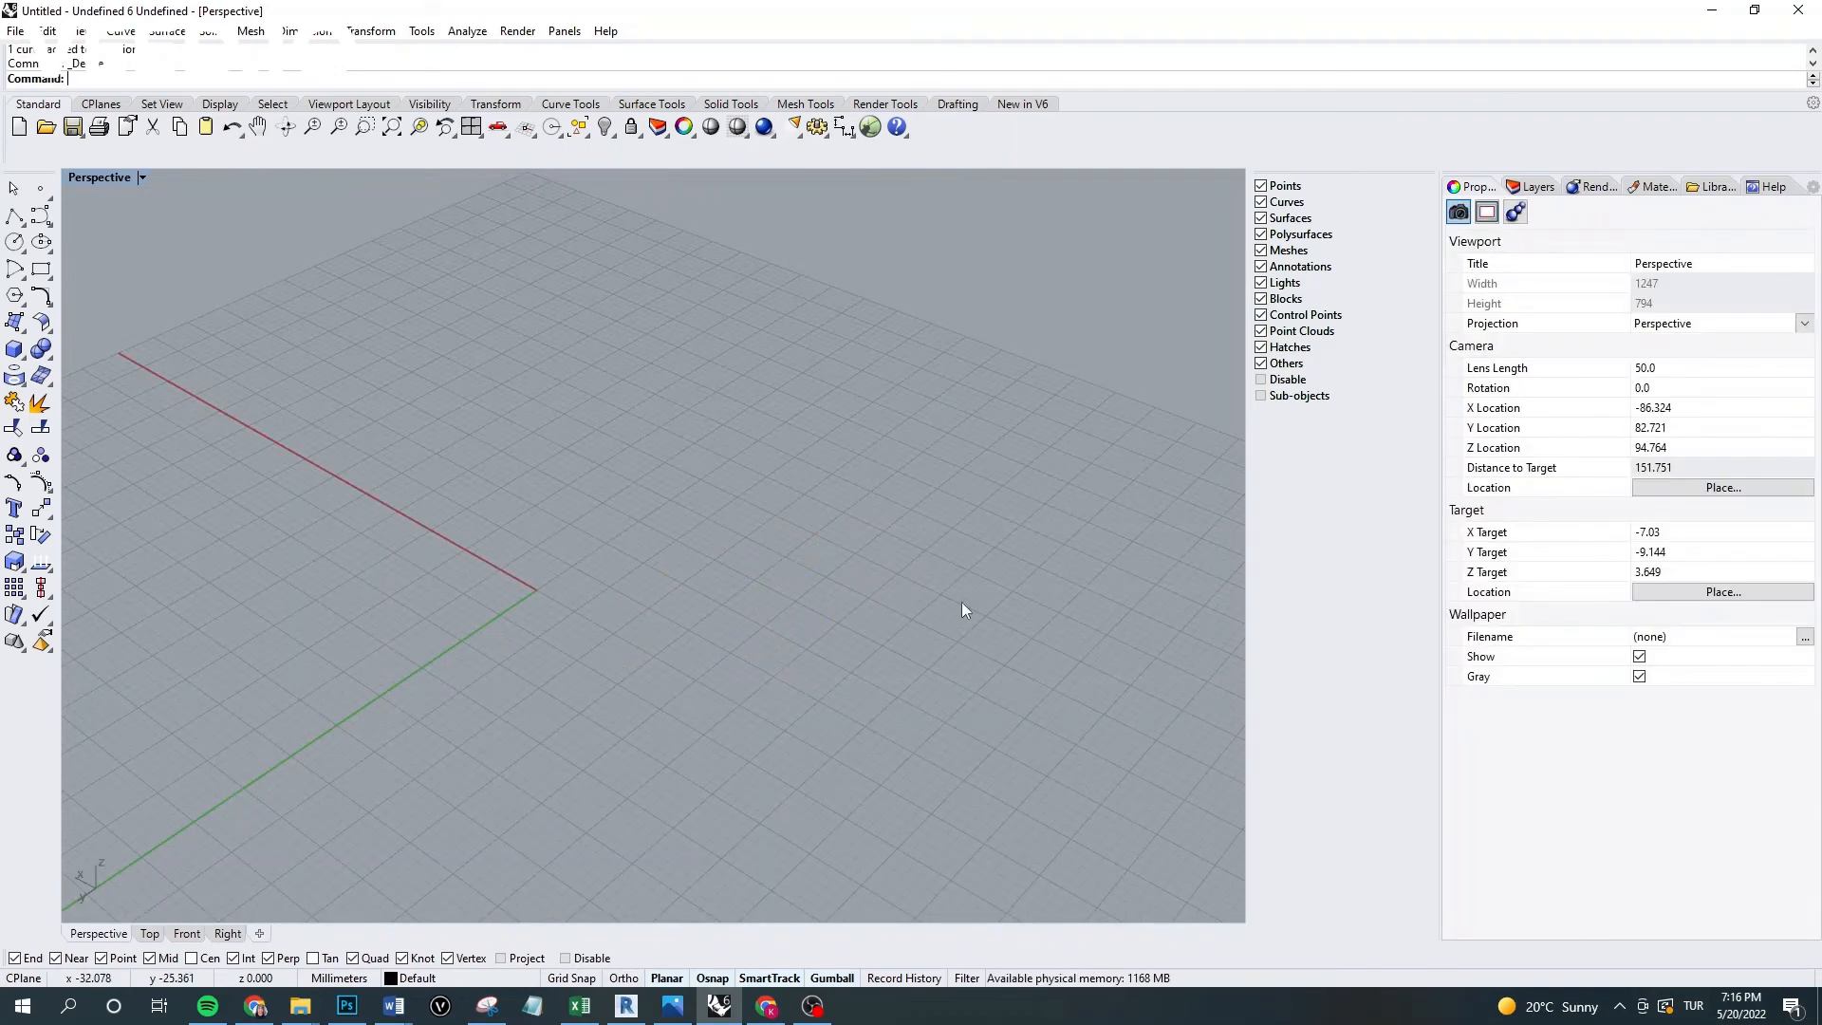
Draw a deformable ellipse centered near the origin, with the second axis end about 18 mm from the center.
left_click(42, 243)
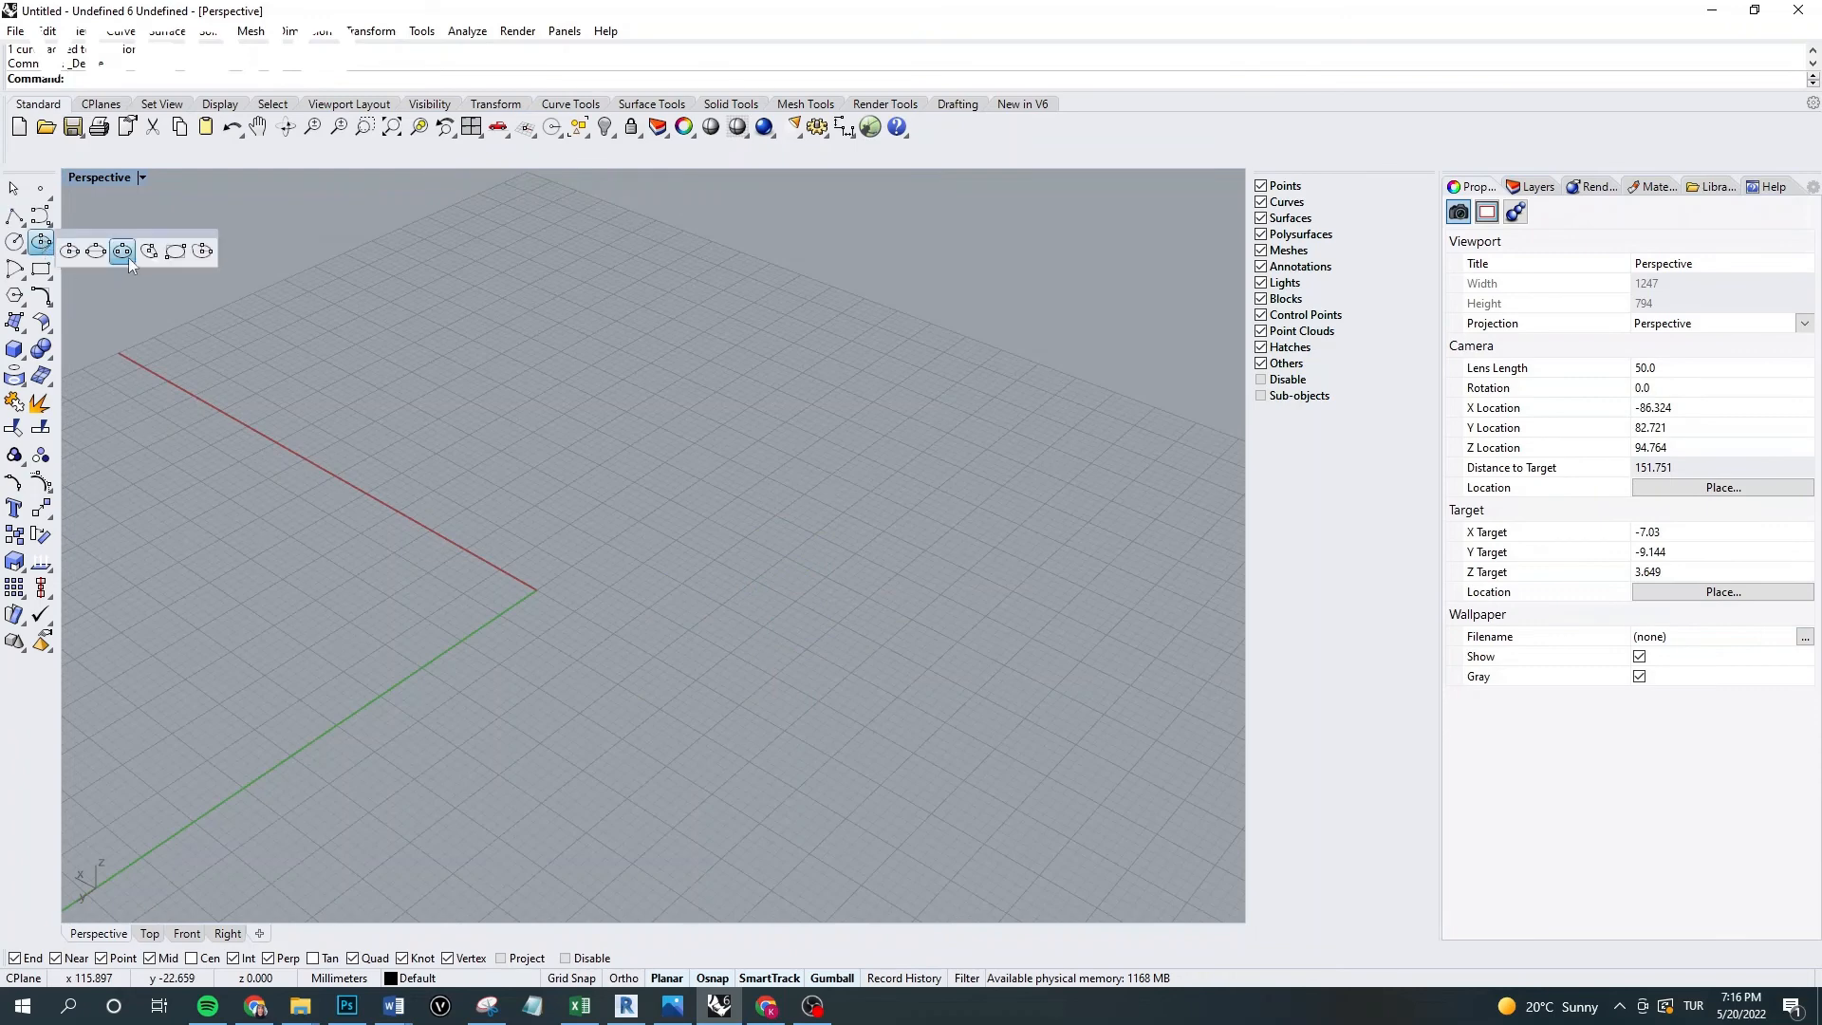
left_click(206, 251)
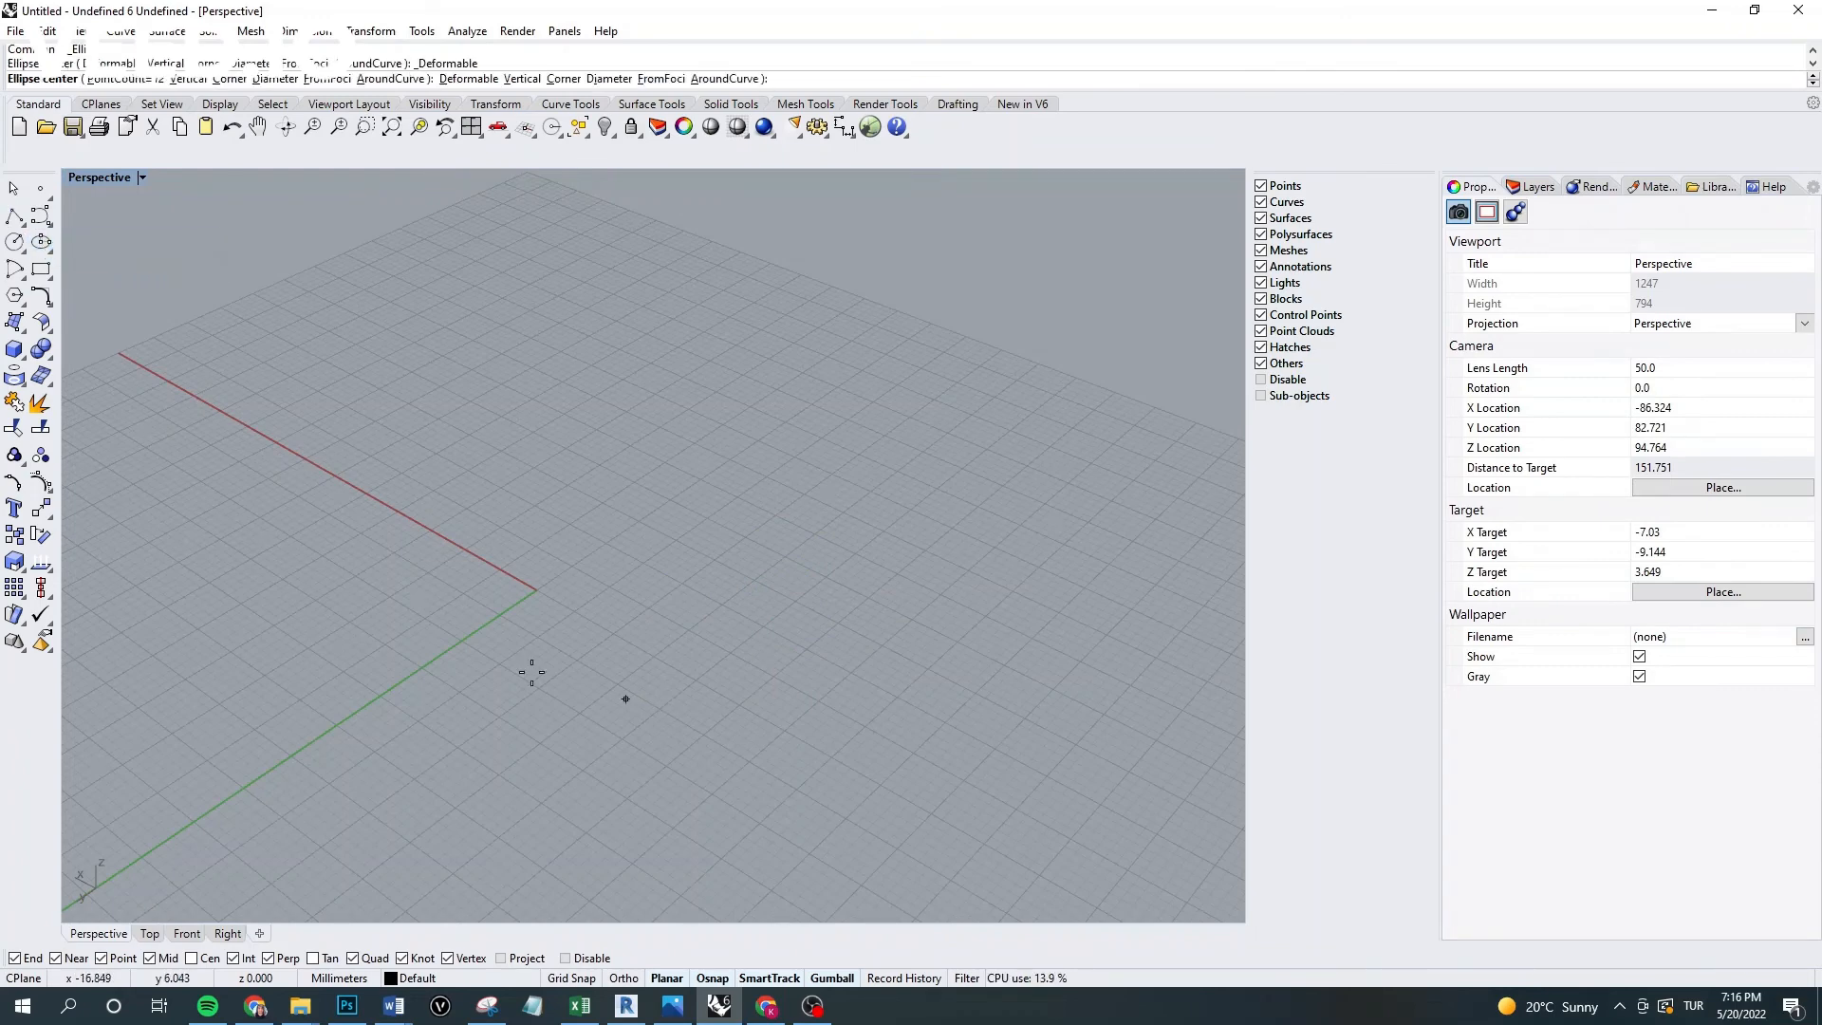
left_click(452, 628)
left_click(759, 687)
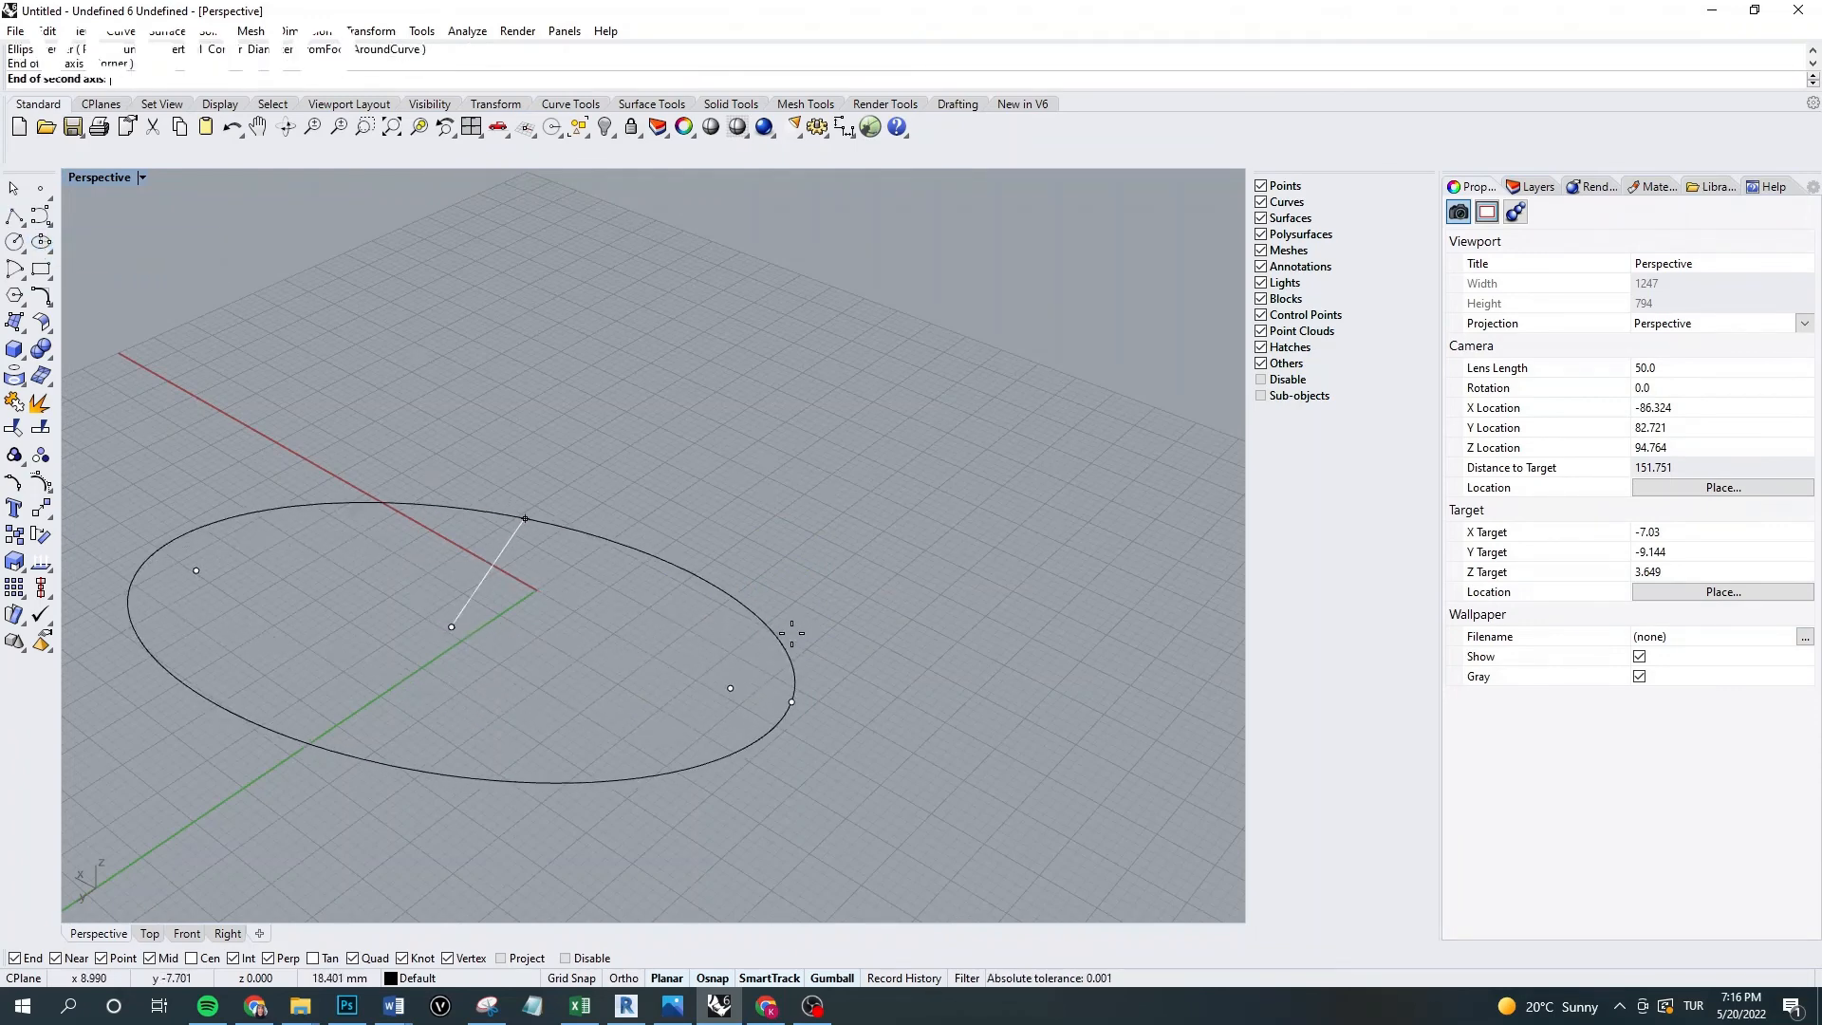
scroll(607, 627, "down", 5)
right_click_drag(597, 635, 703, 671)
scroll(703, 671, "up", 6)
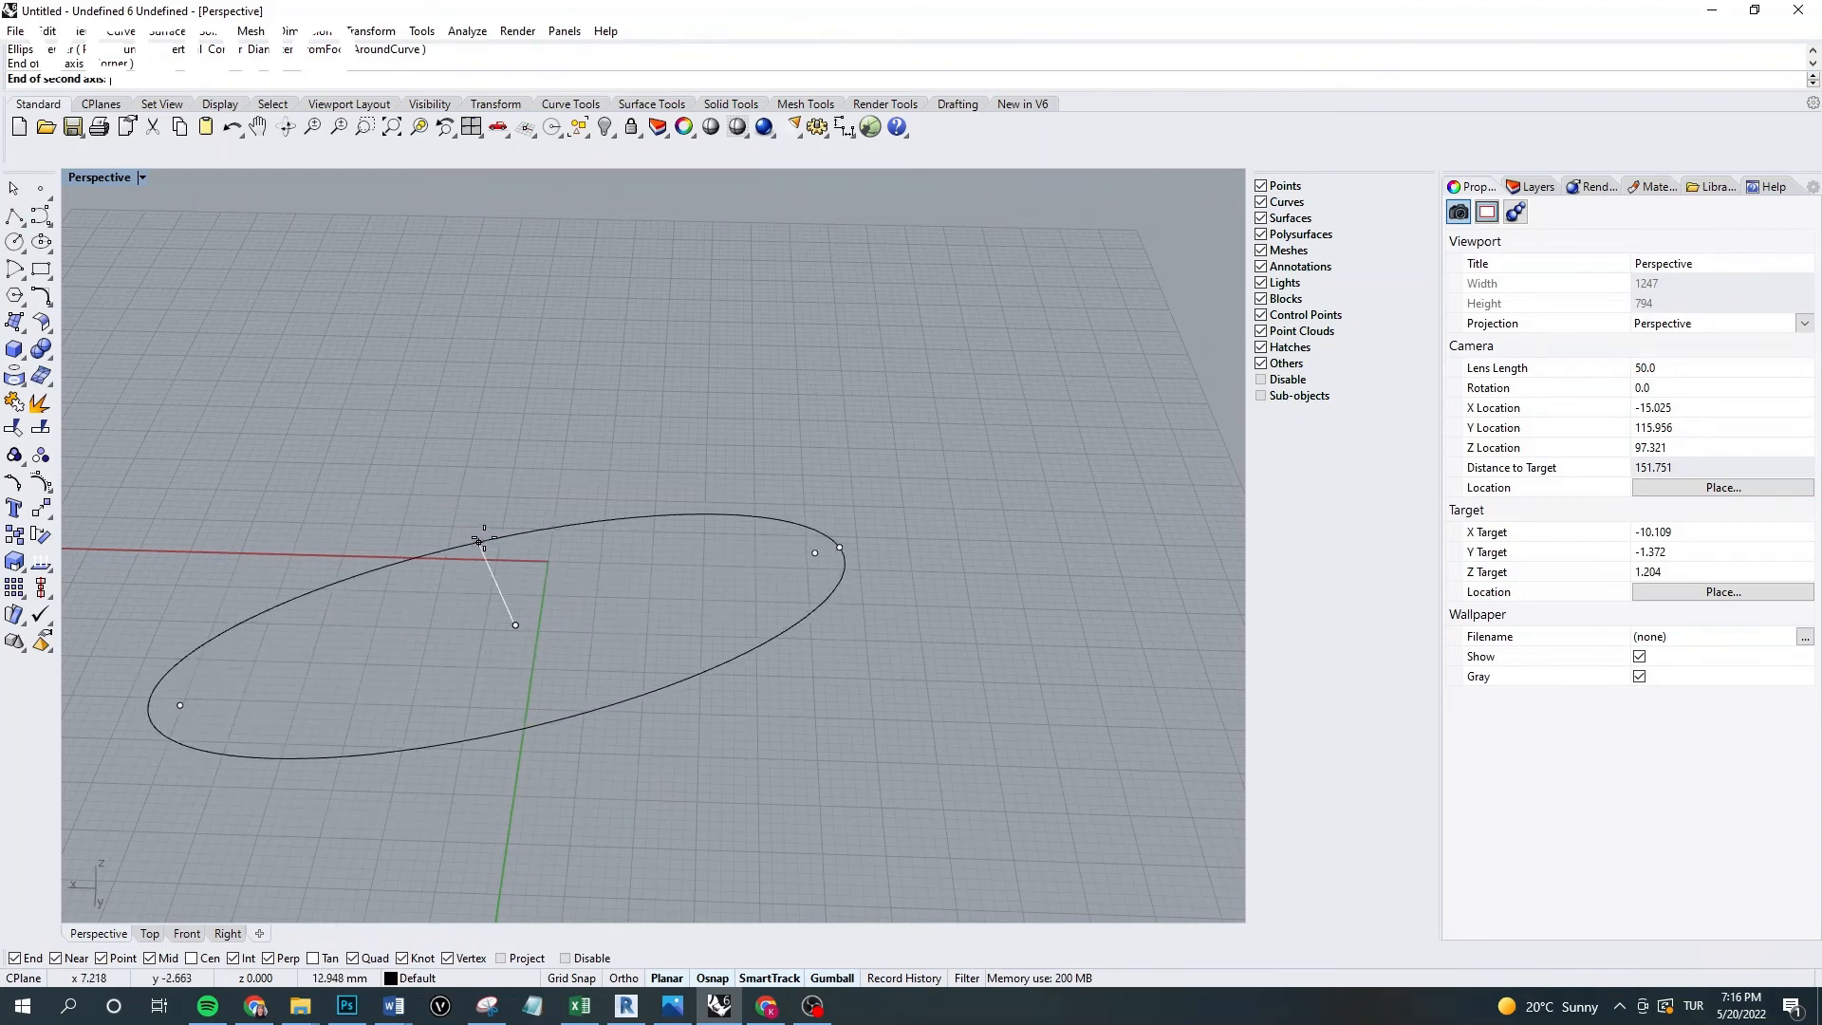
scroll(473, 503, "down", 4)
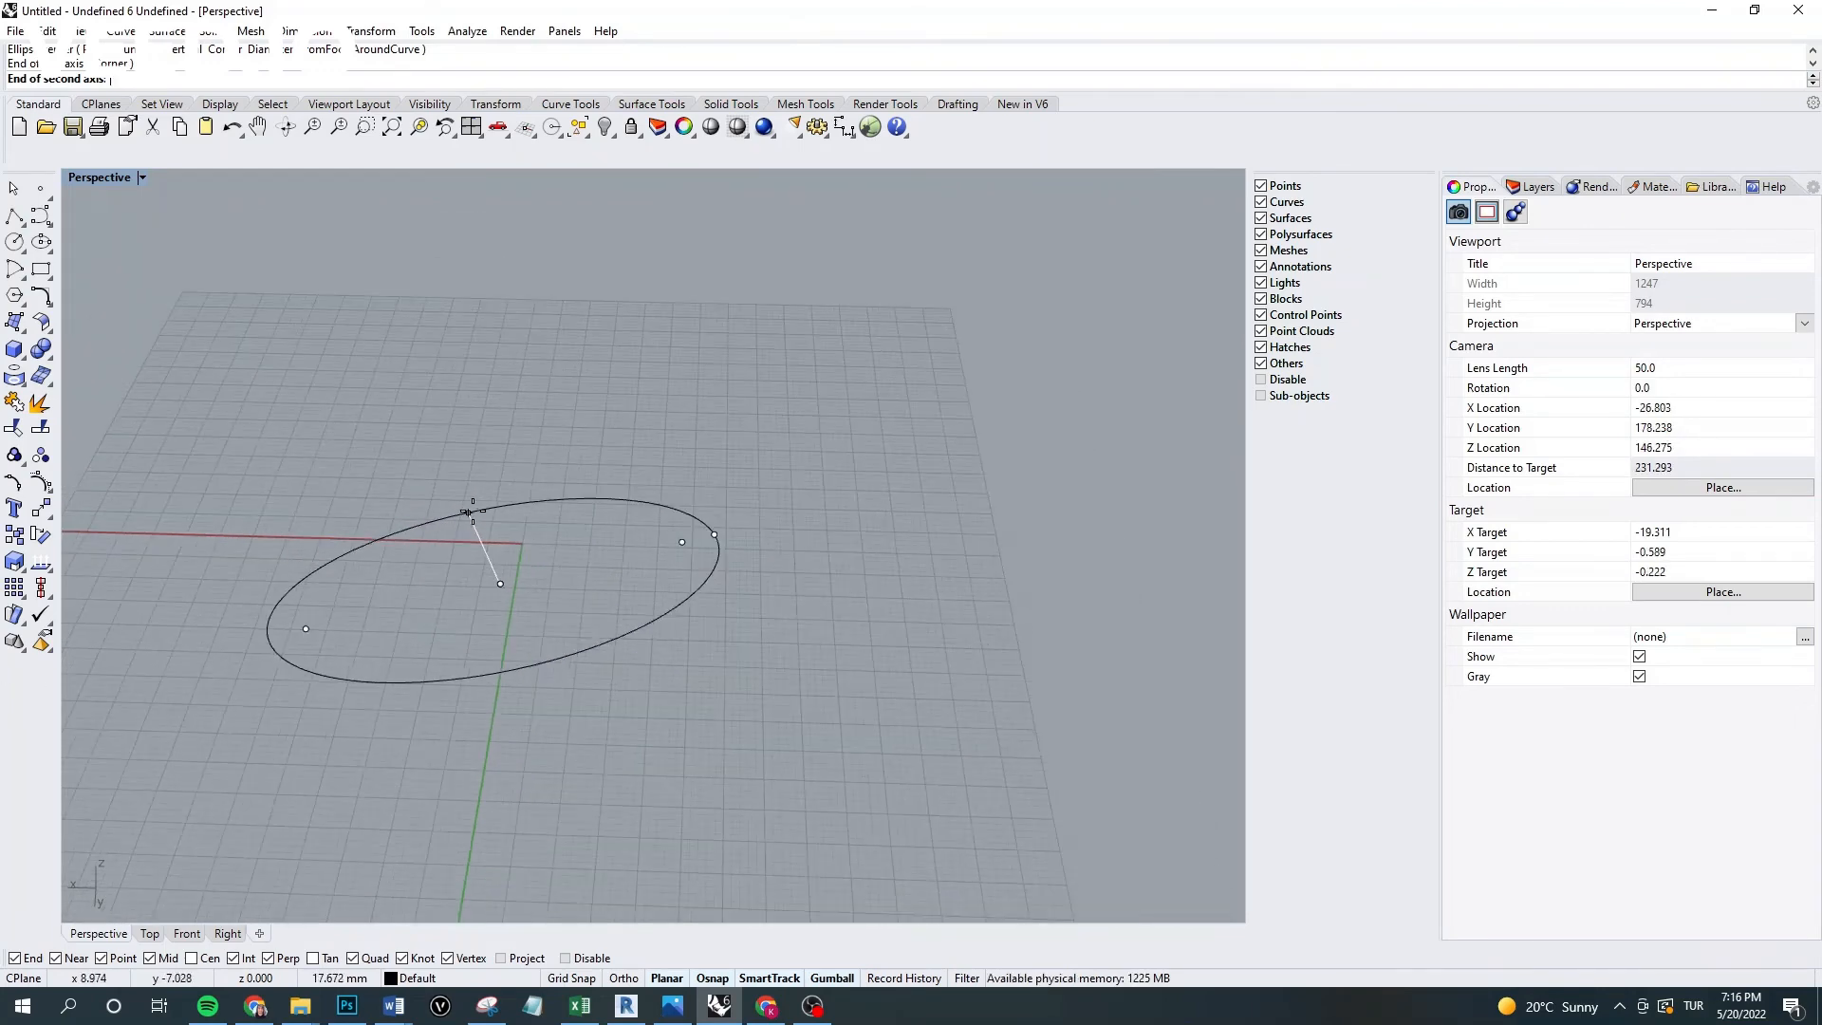
left_click(471, 511)
right_click_drag(470, 510, 827, 622)
scroll(606, 656, "down", 8)
scroll(605, 657, "up", 9)
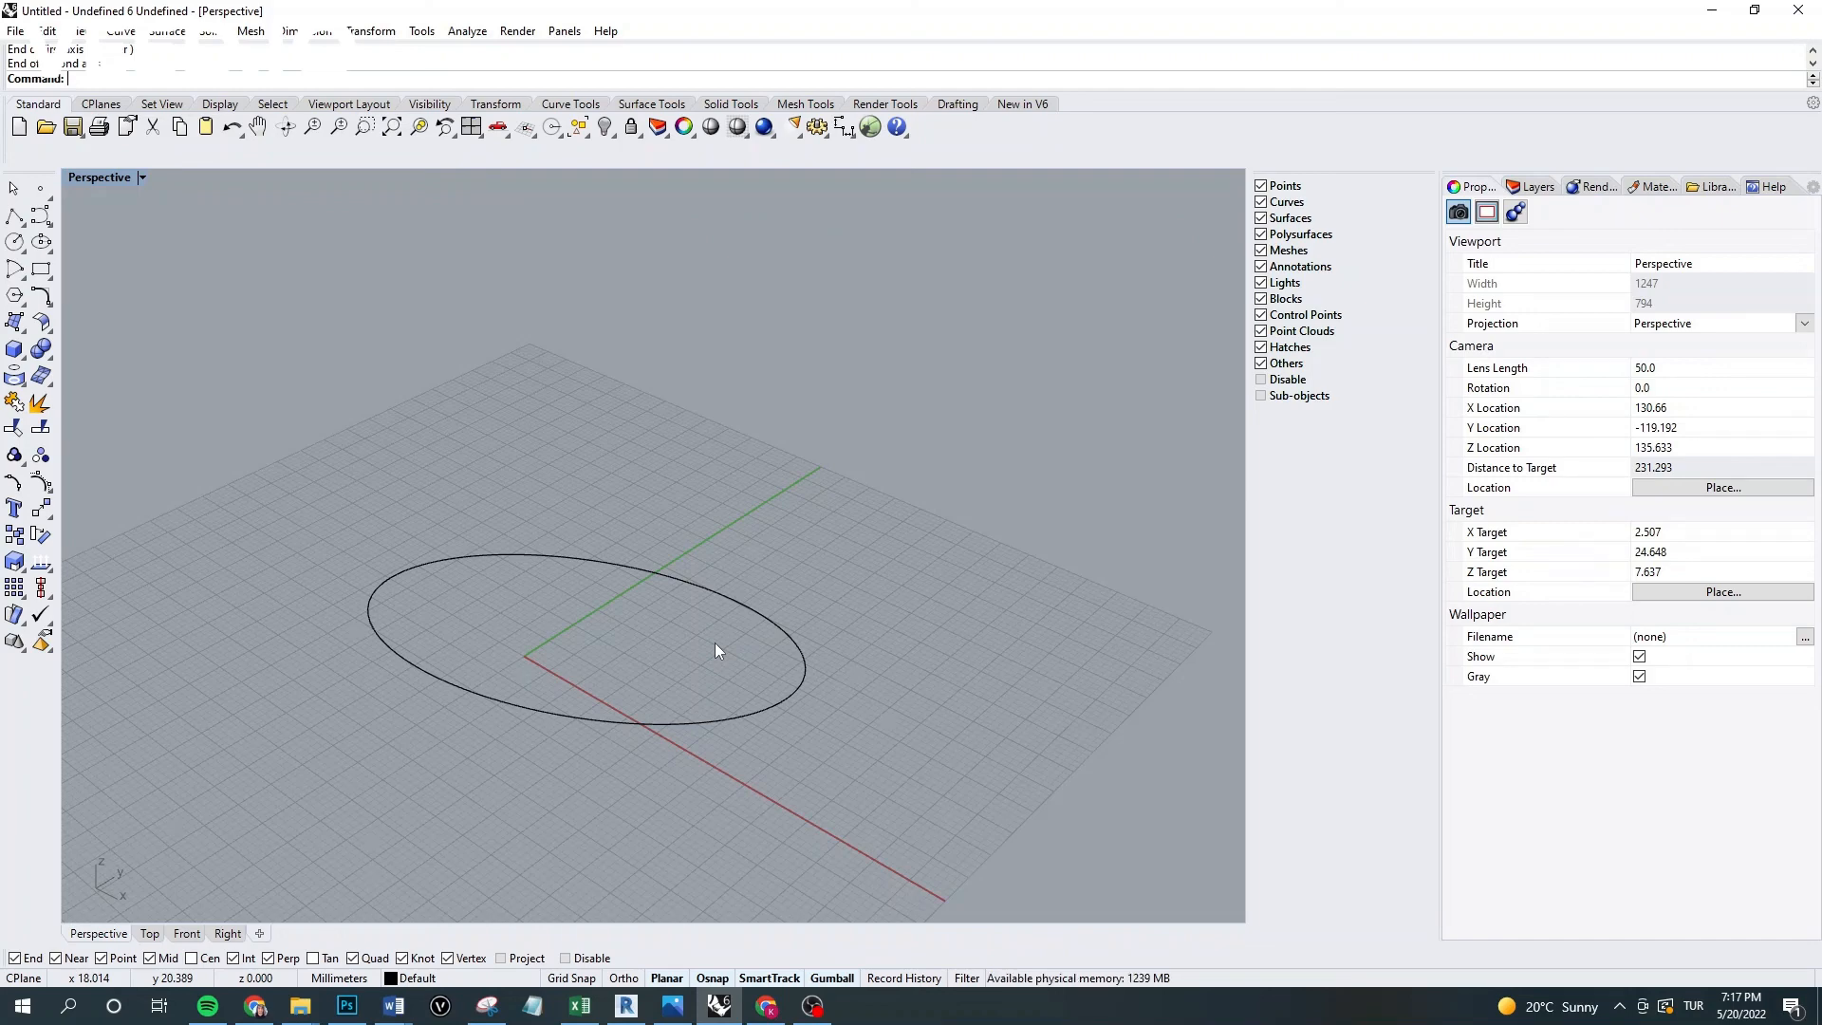
mouse_move(821, 1016)
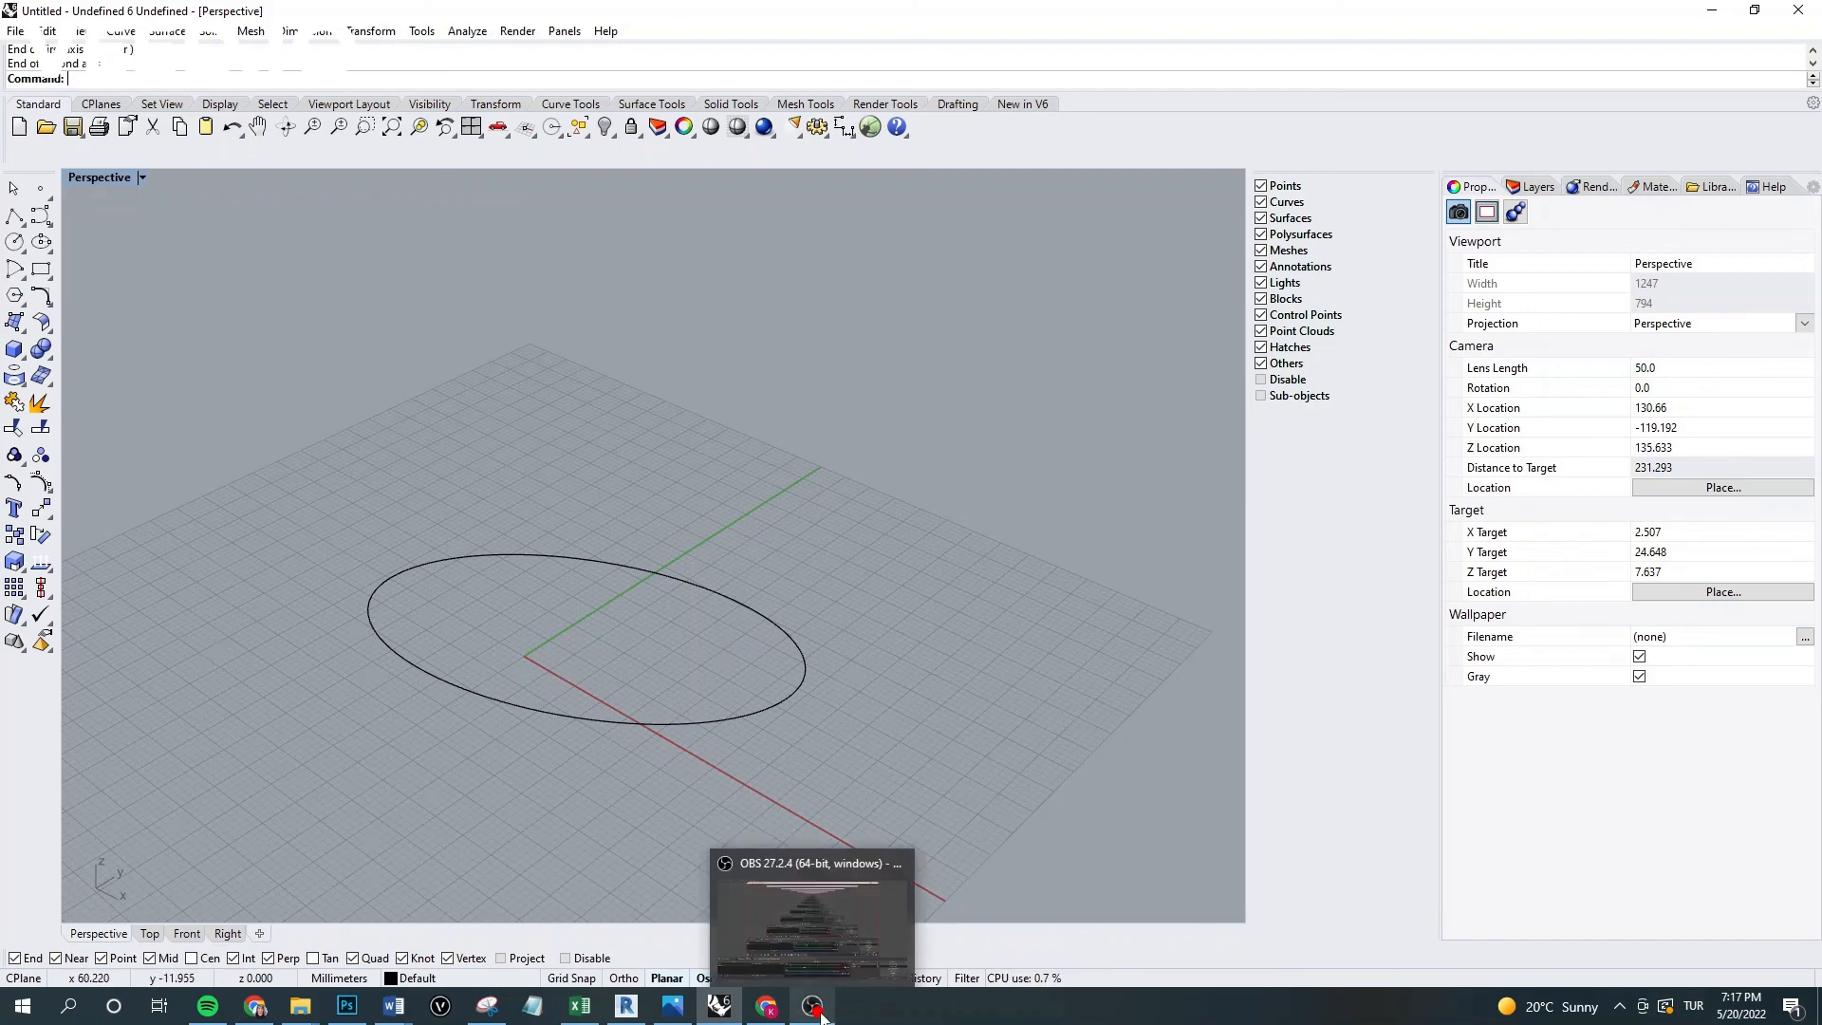